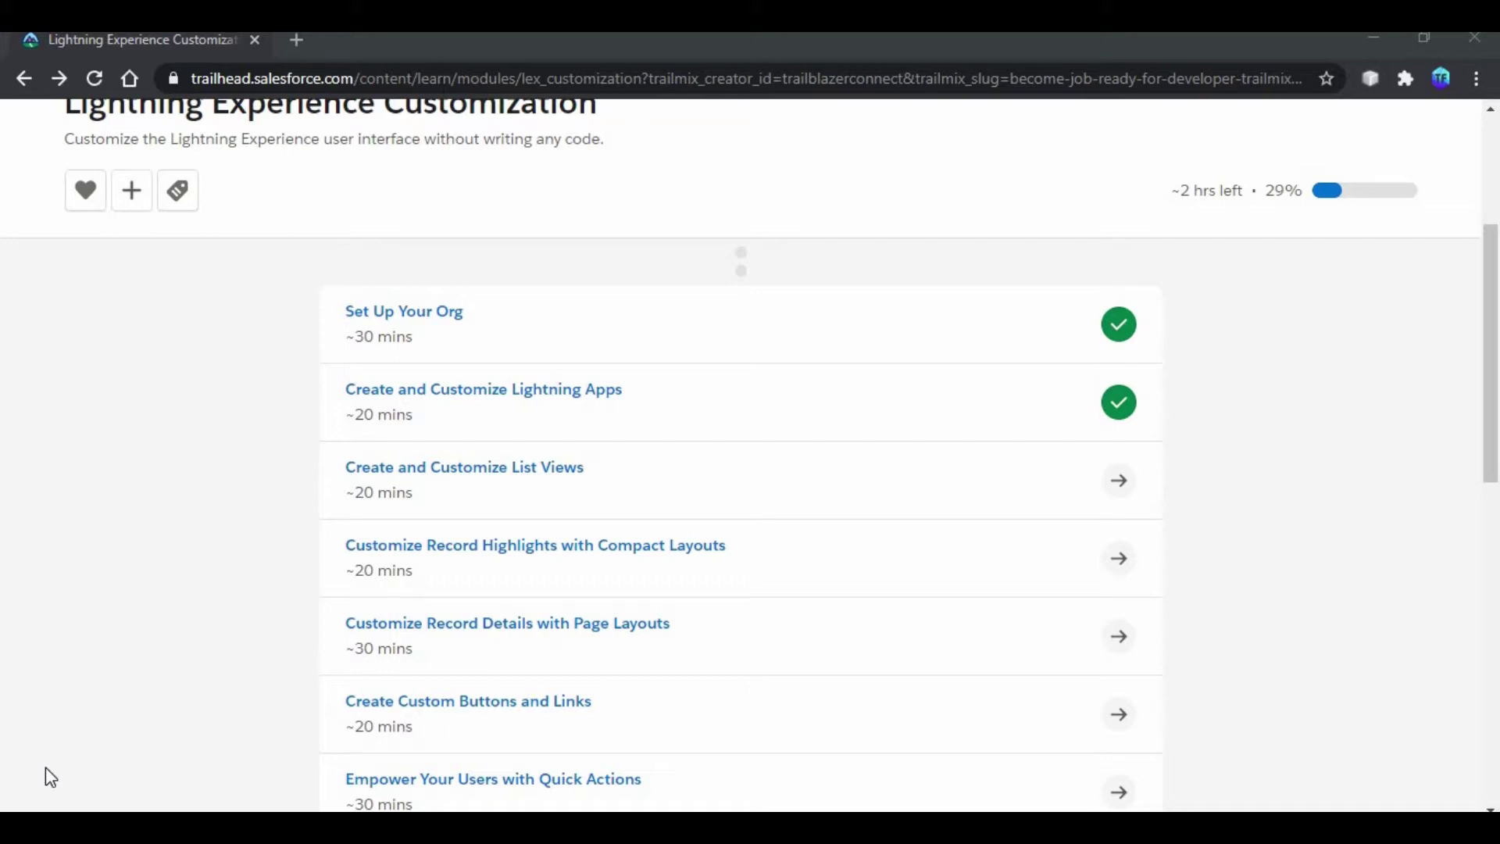
# Step: Open the Create and Customize List Views unit and launch My Trailhead Playground 1 from its hands-on challenge
pyautogui.click(494, 469)
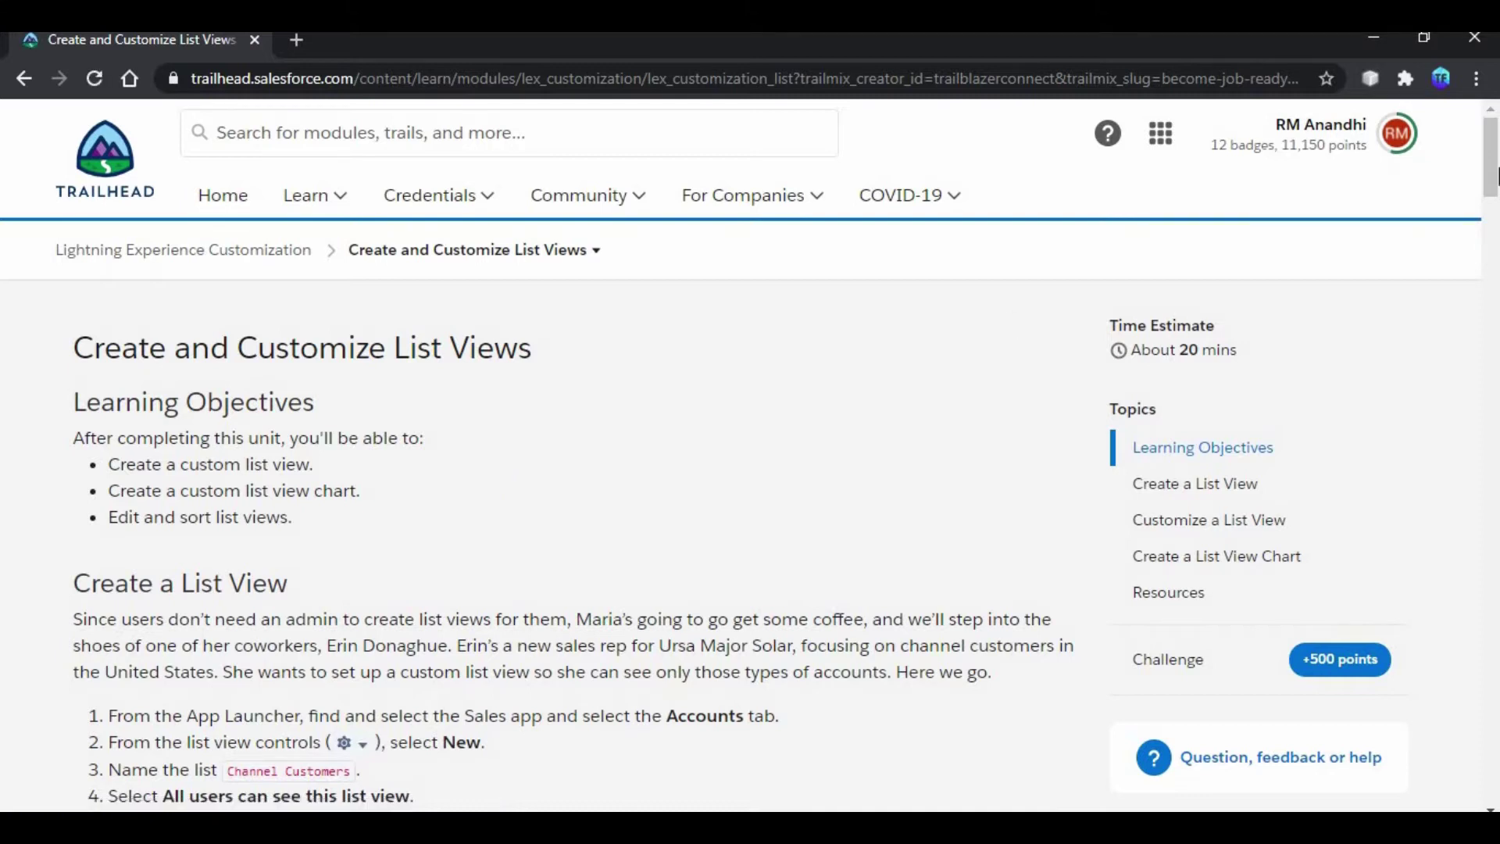
pyautogui.moveTo(1494, 188); pyautogui.dragTo(1495, 211)
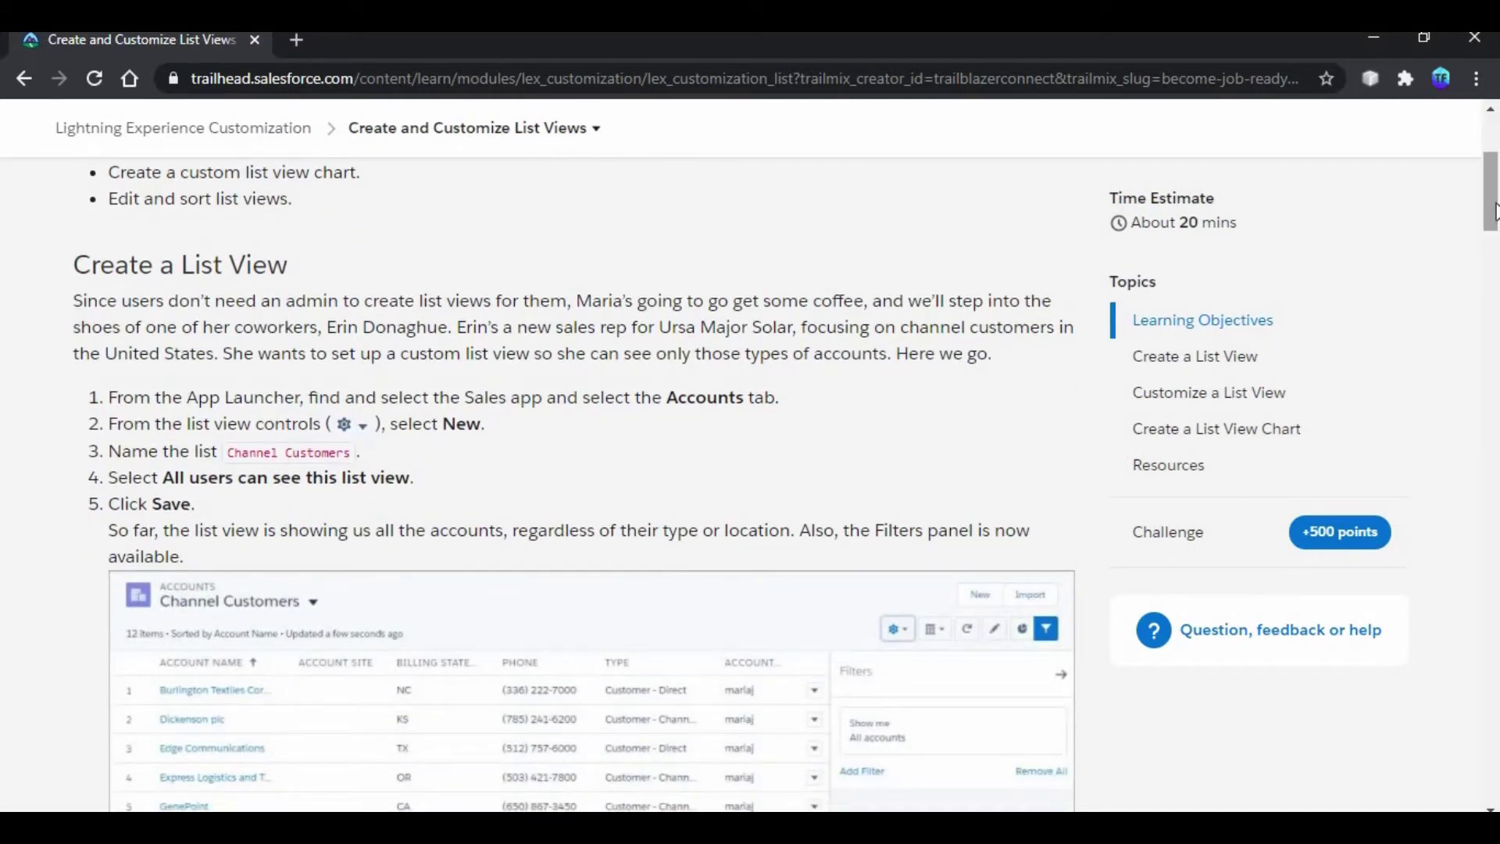
pyautogui.click(1250, 519)
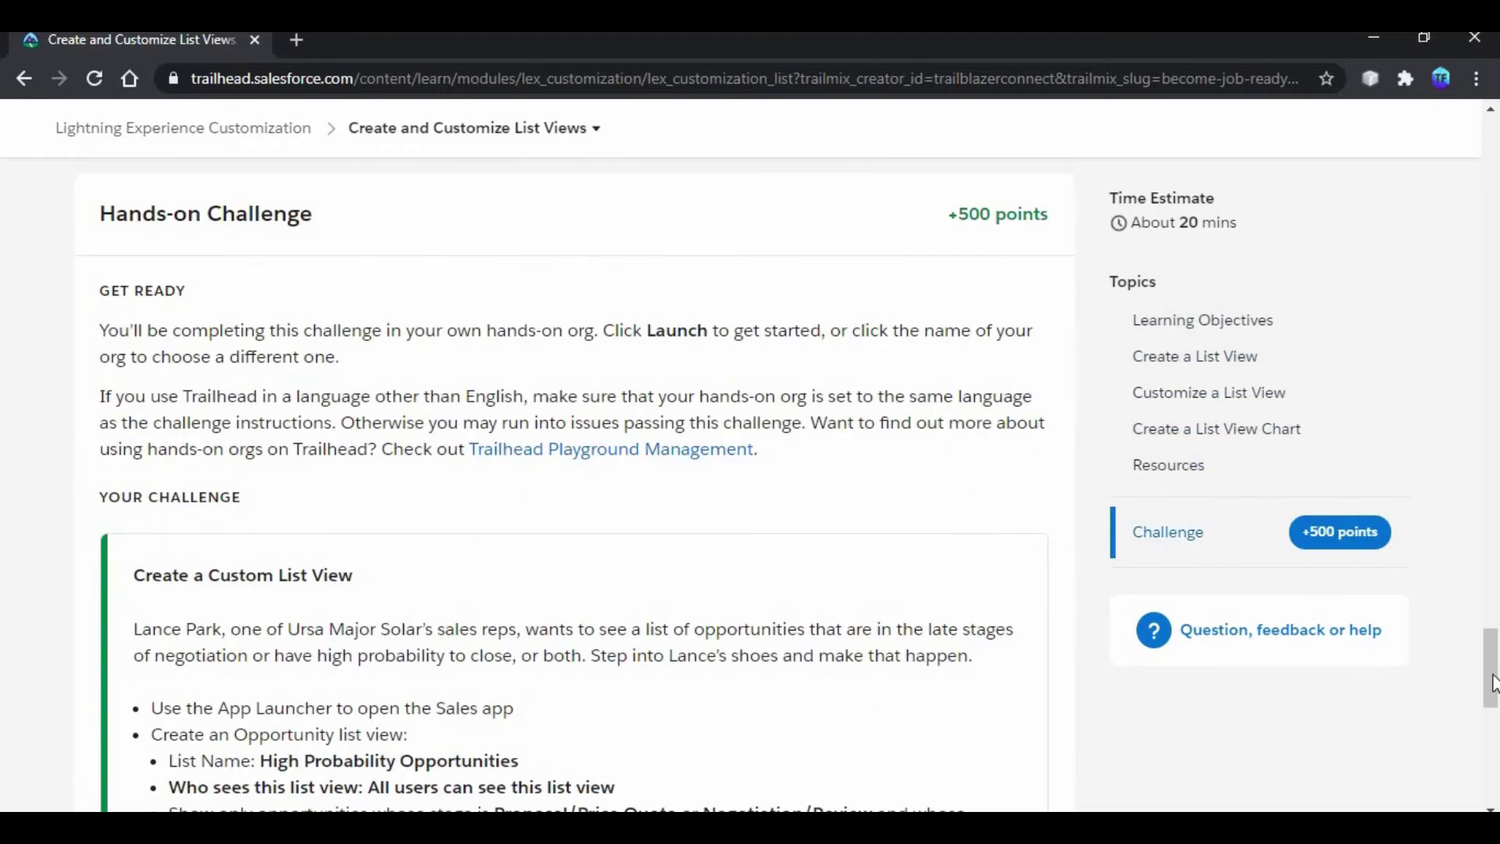
pyautogui.click(1492, 730)
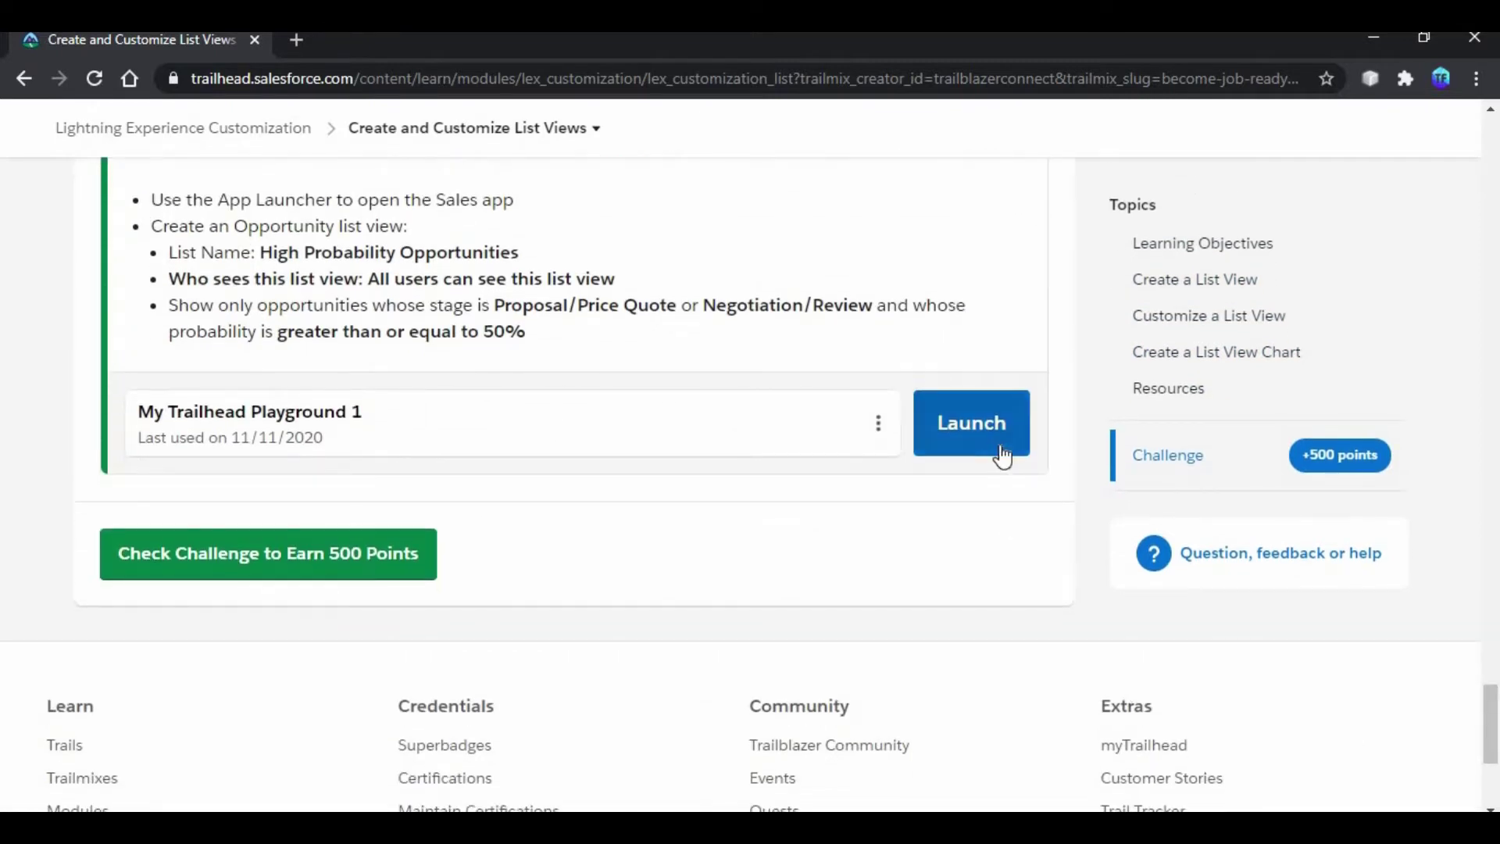
pyautogui.click(1003, 448)
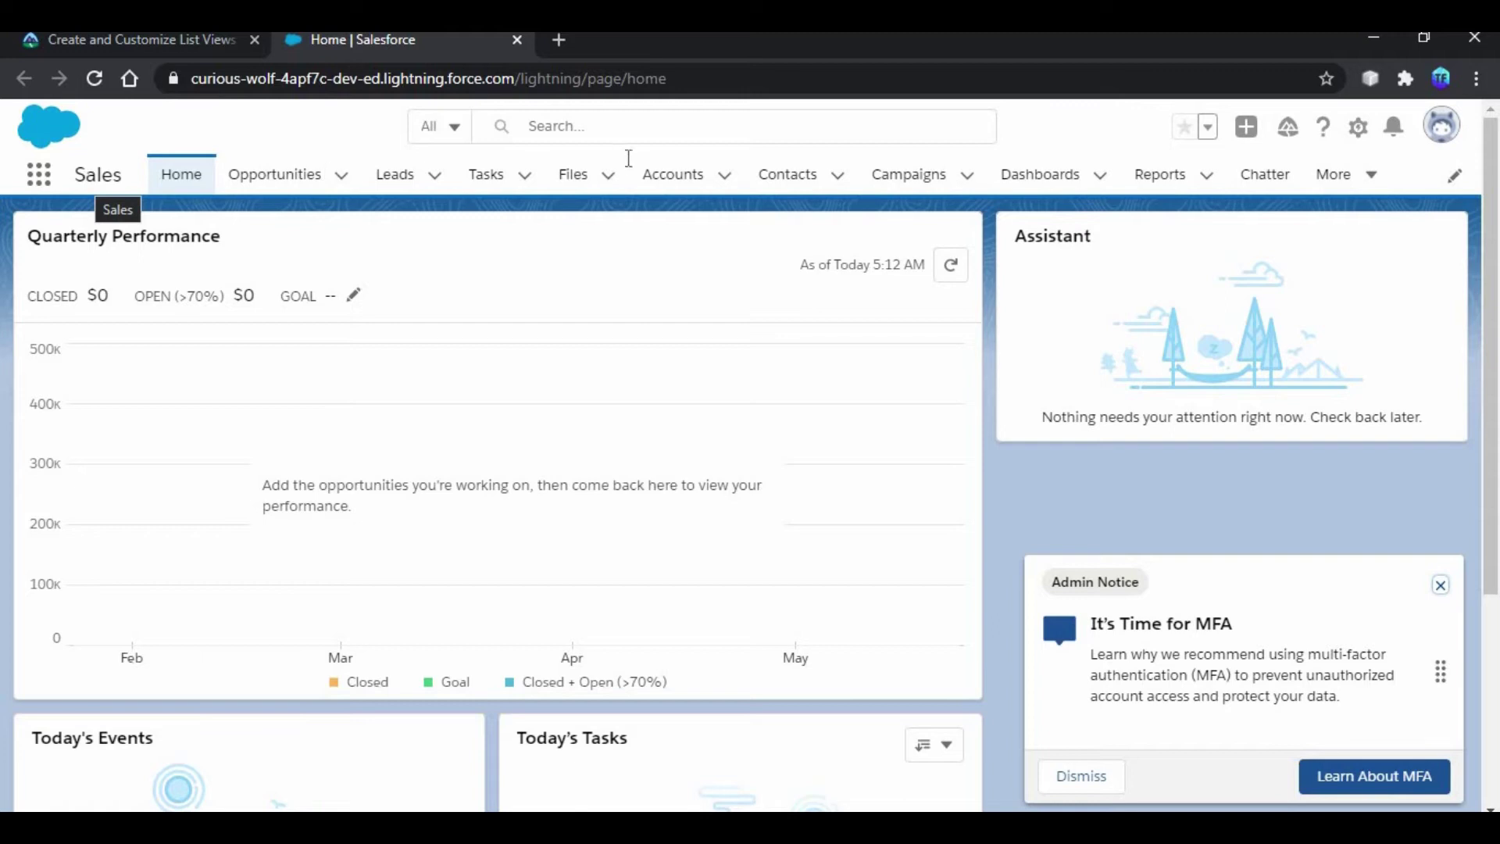
# Step: Create an Accounts list view named Channel customers with API name Channel_customers, visible to all users
pyautogui.click(693, 186)
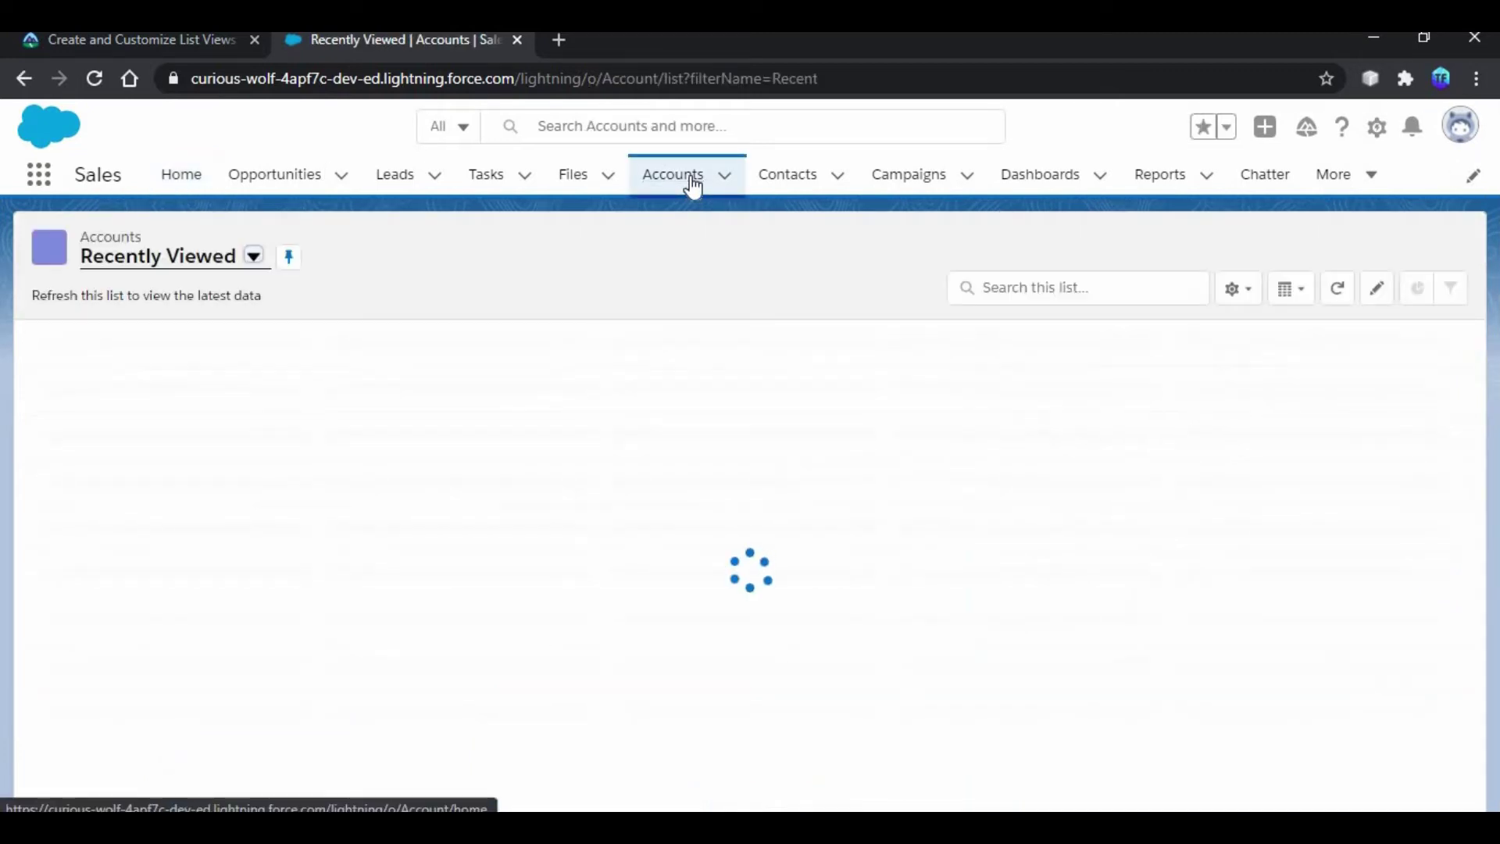
pyautogui.click(1238, 291)
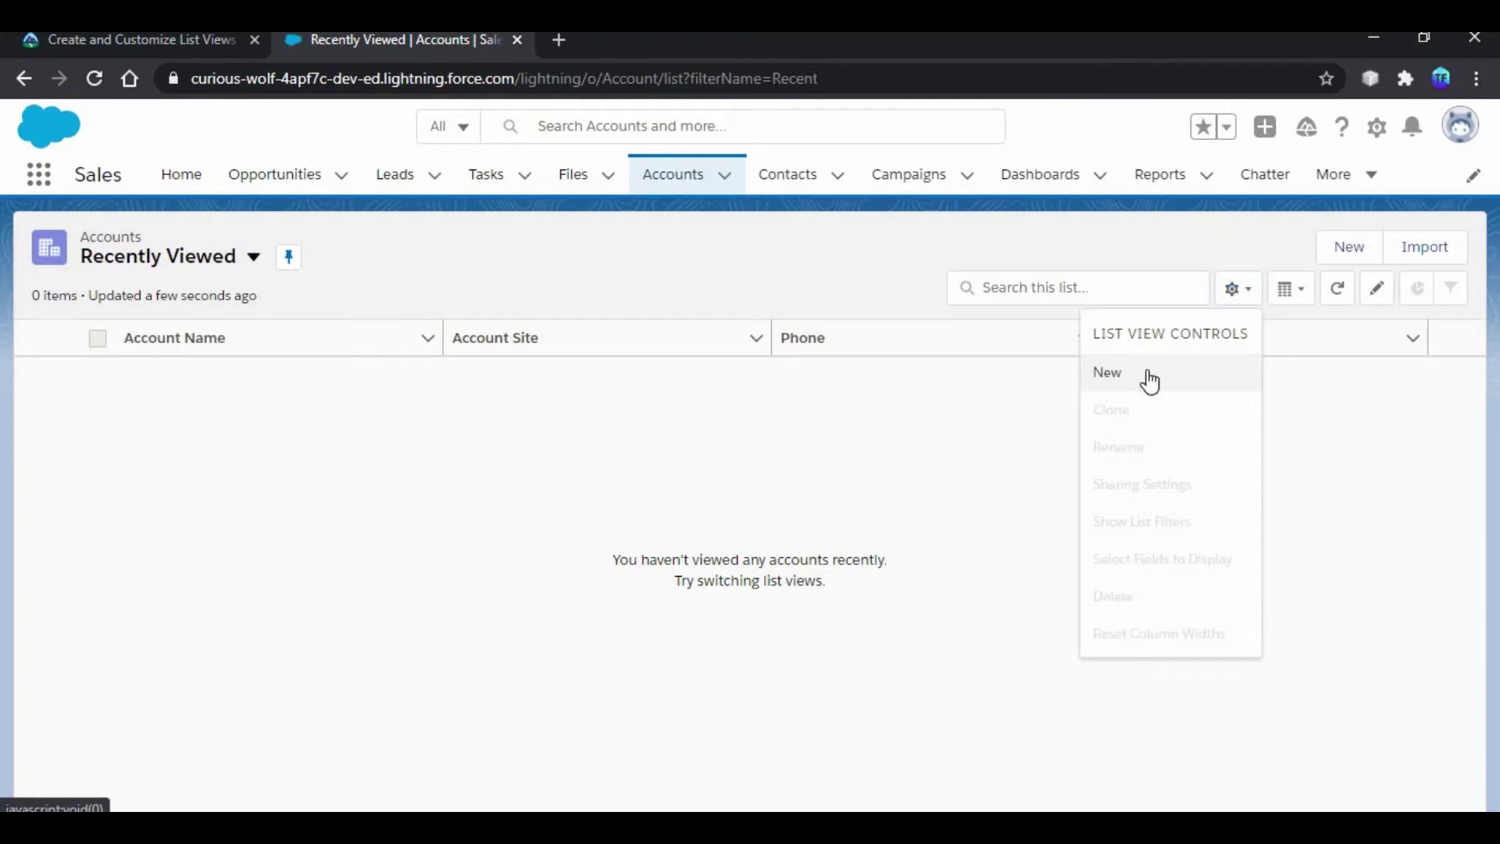
pyautogui.click(1148, 380)
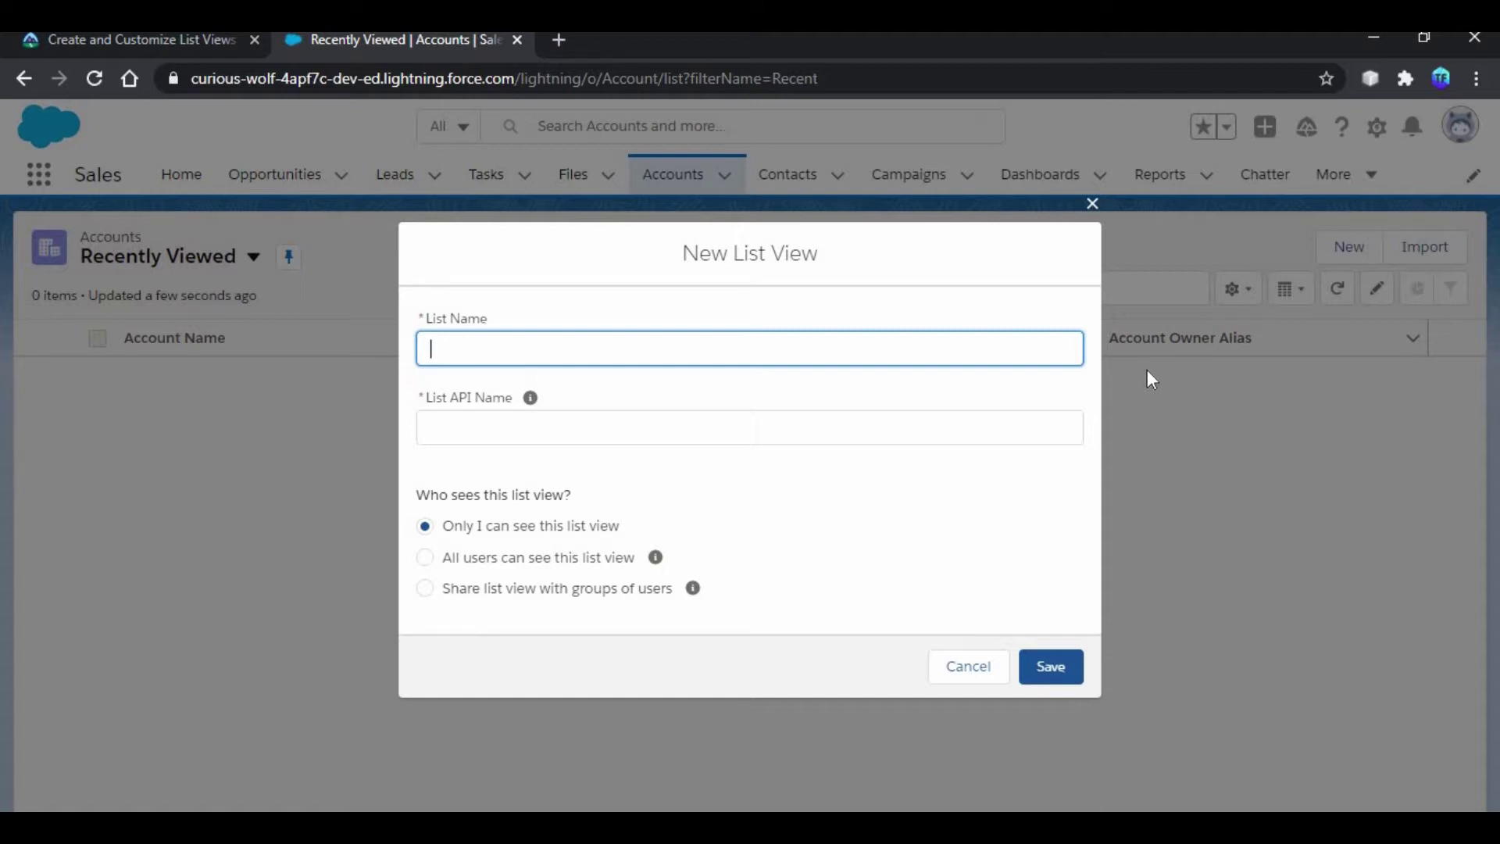
pyautogui.write('Channel customers')
pyautogui.click(972, 439)
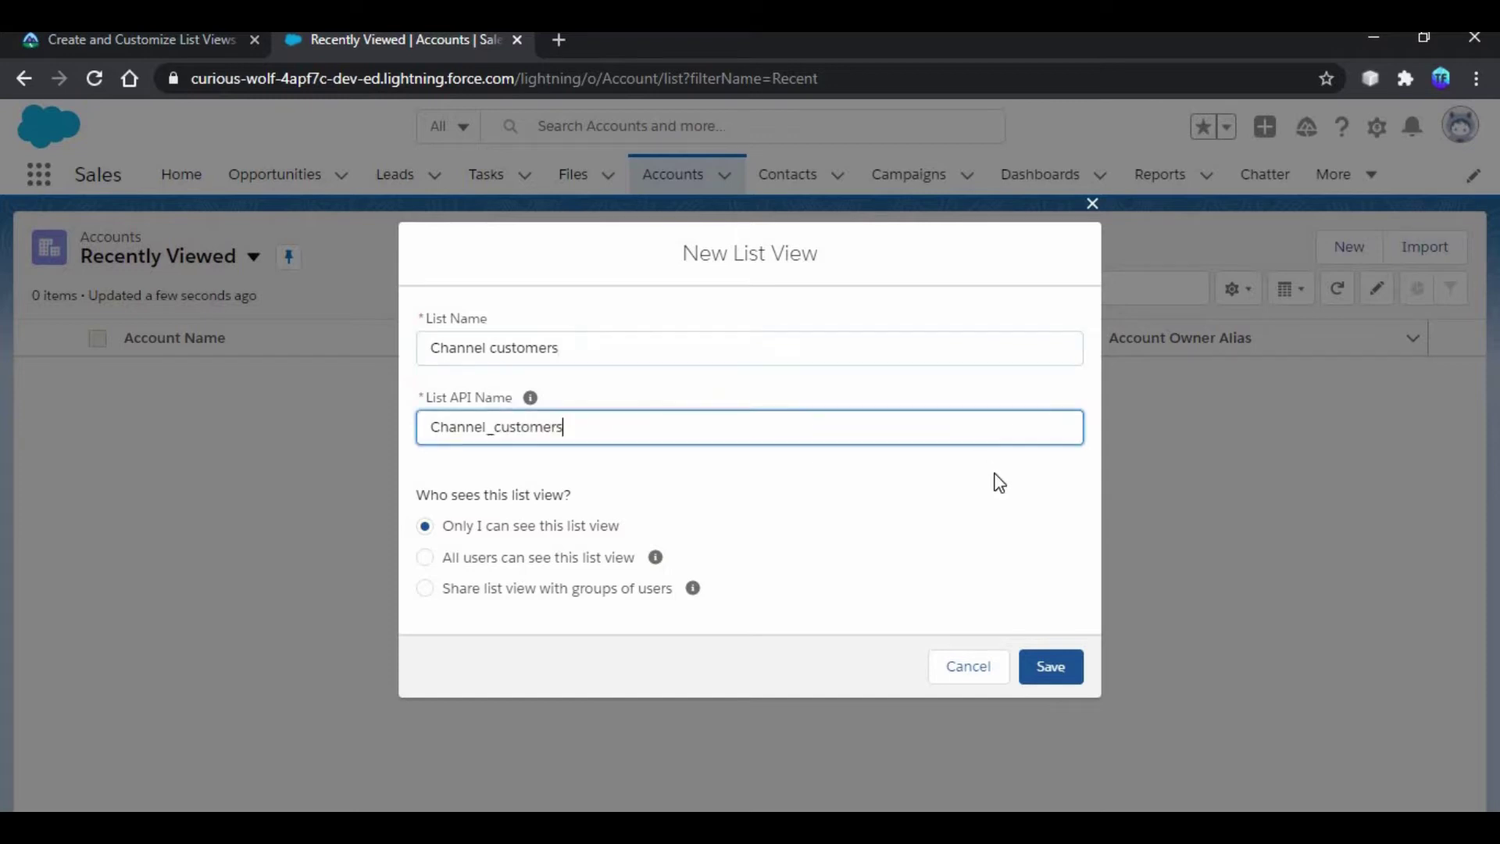
pyautogui.click(995, 478)
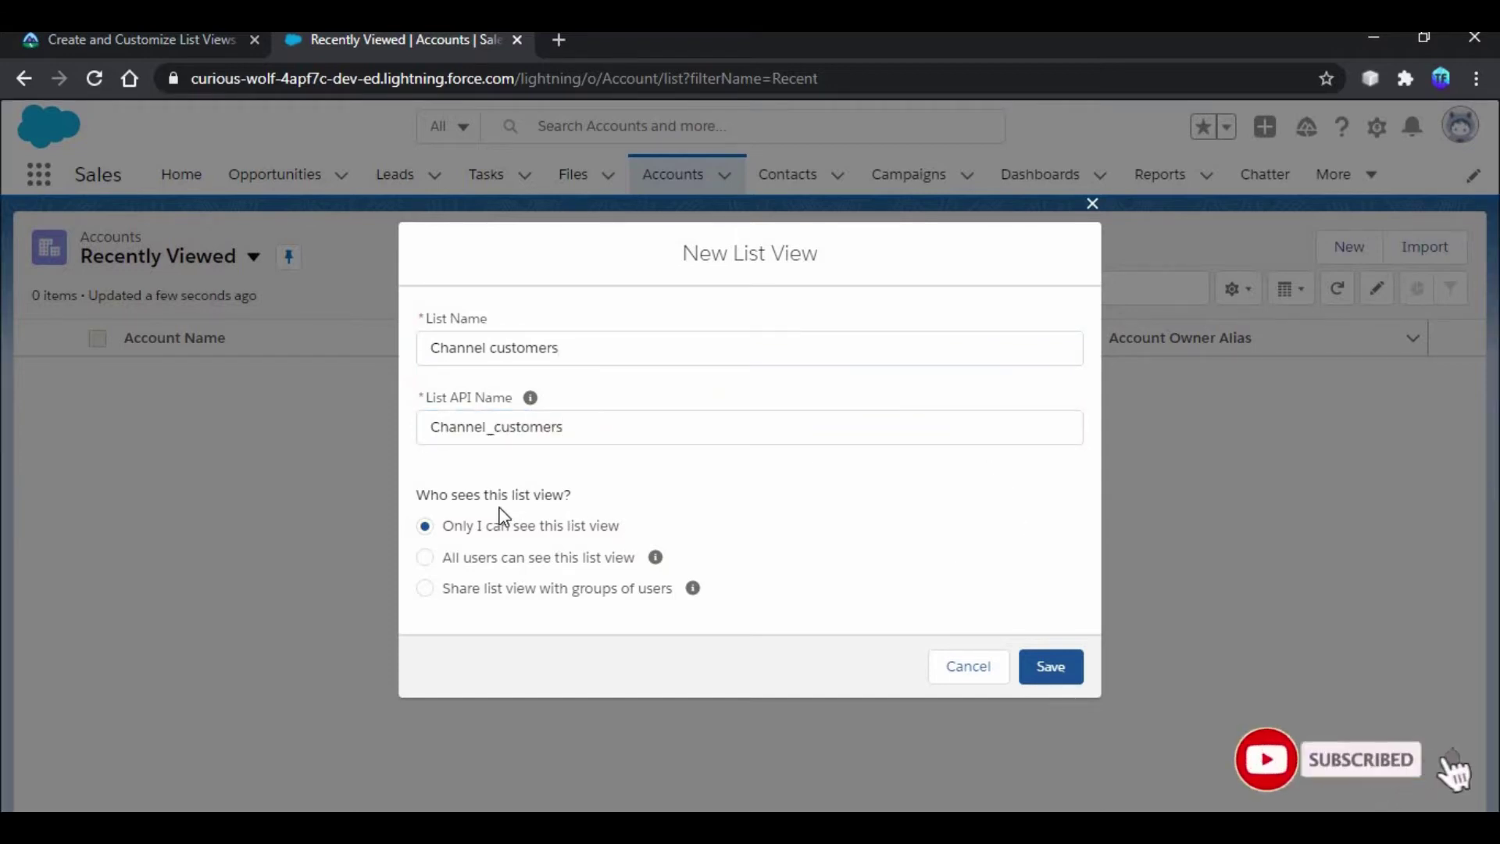
pyautogui.click(482, 562)
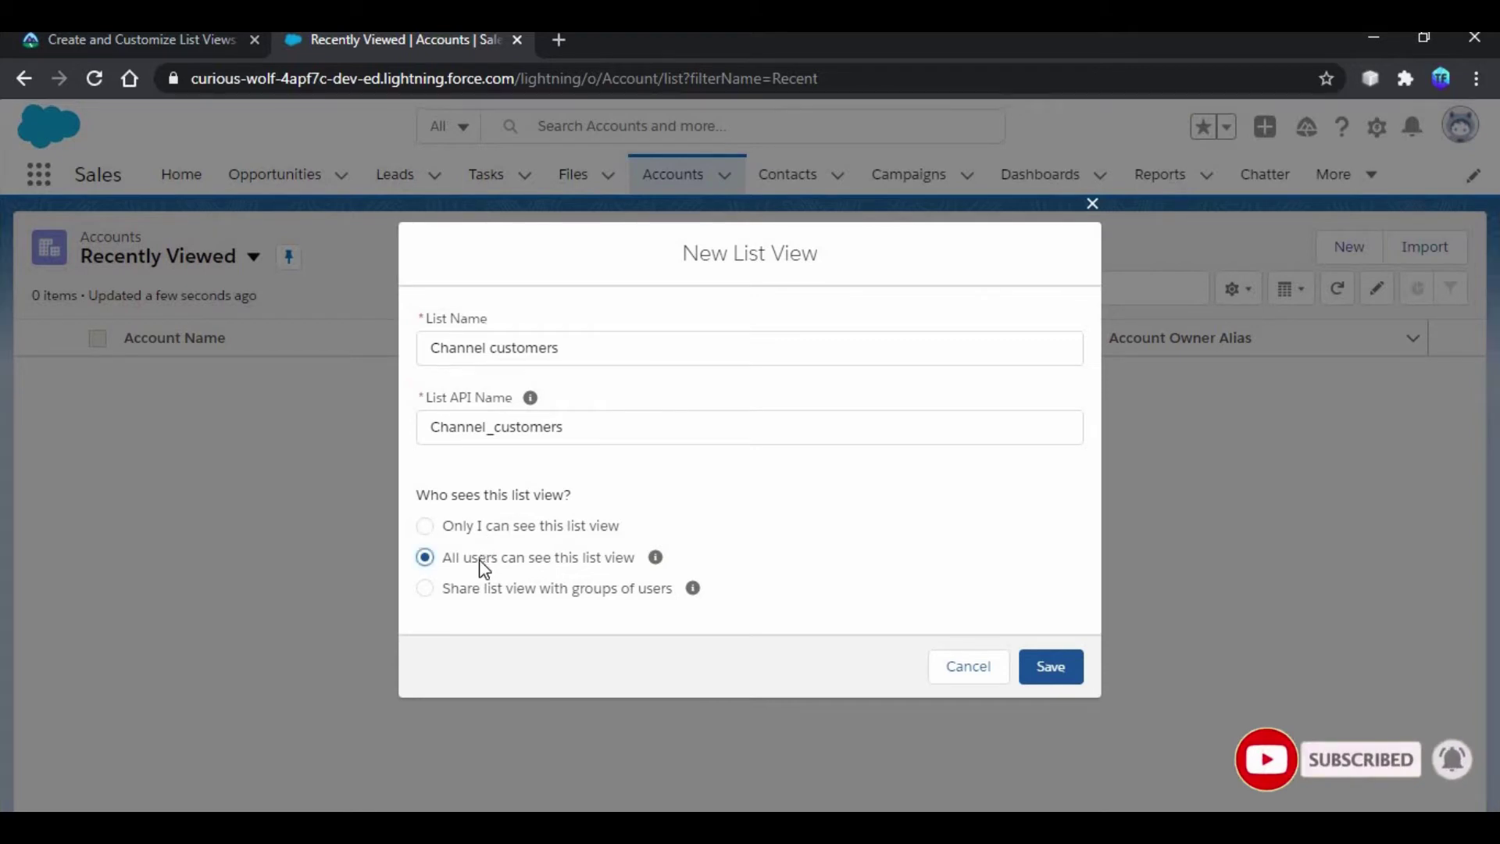
pyautogui.click(1043, 668)
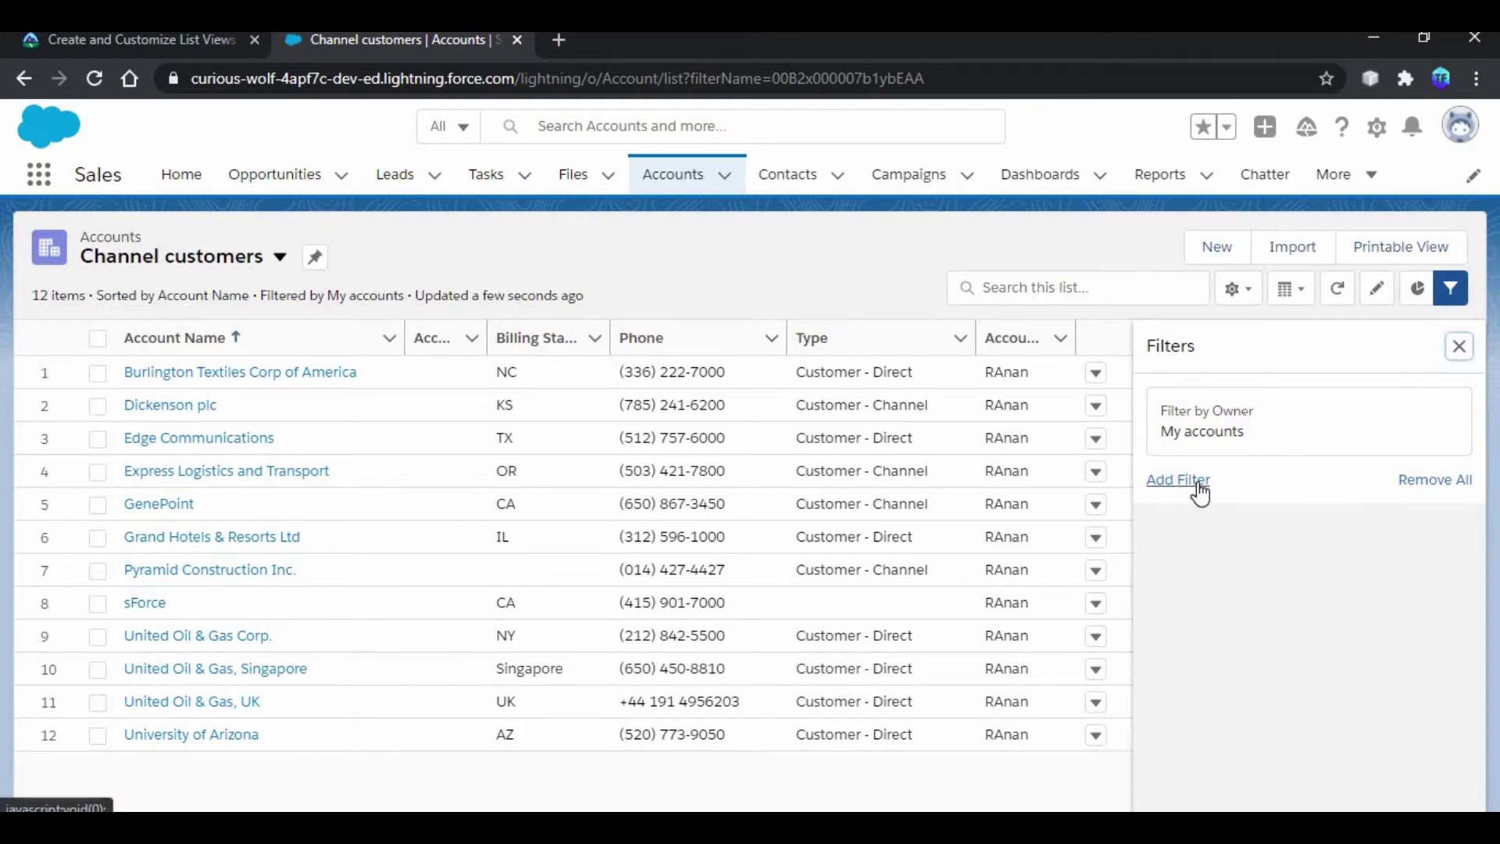
# Step: Add a filter to the Channel customers list view where Type equals Customer - Channel, and save it
pyautogui.click(1178, 480)
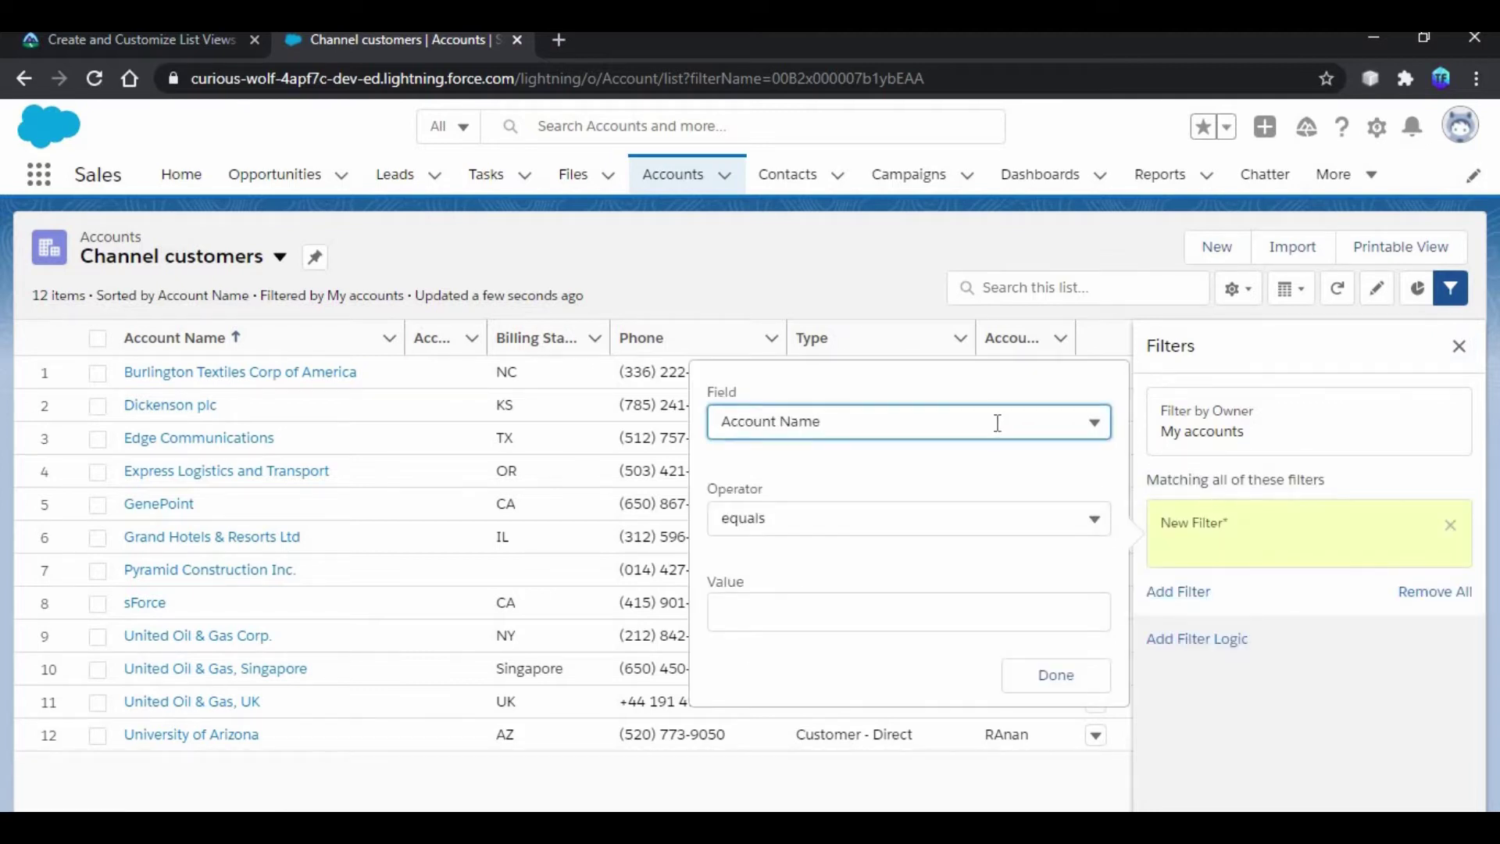
pyautogui.click(997, 423)
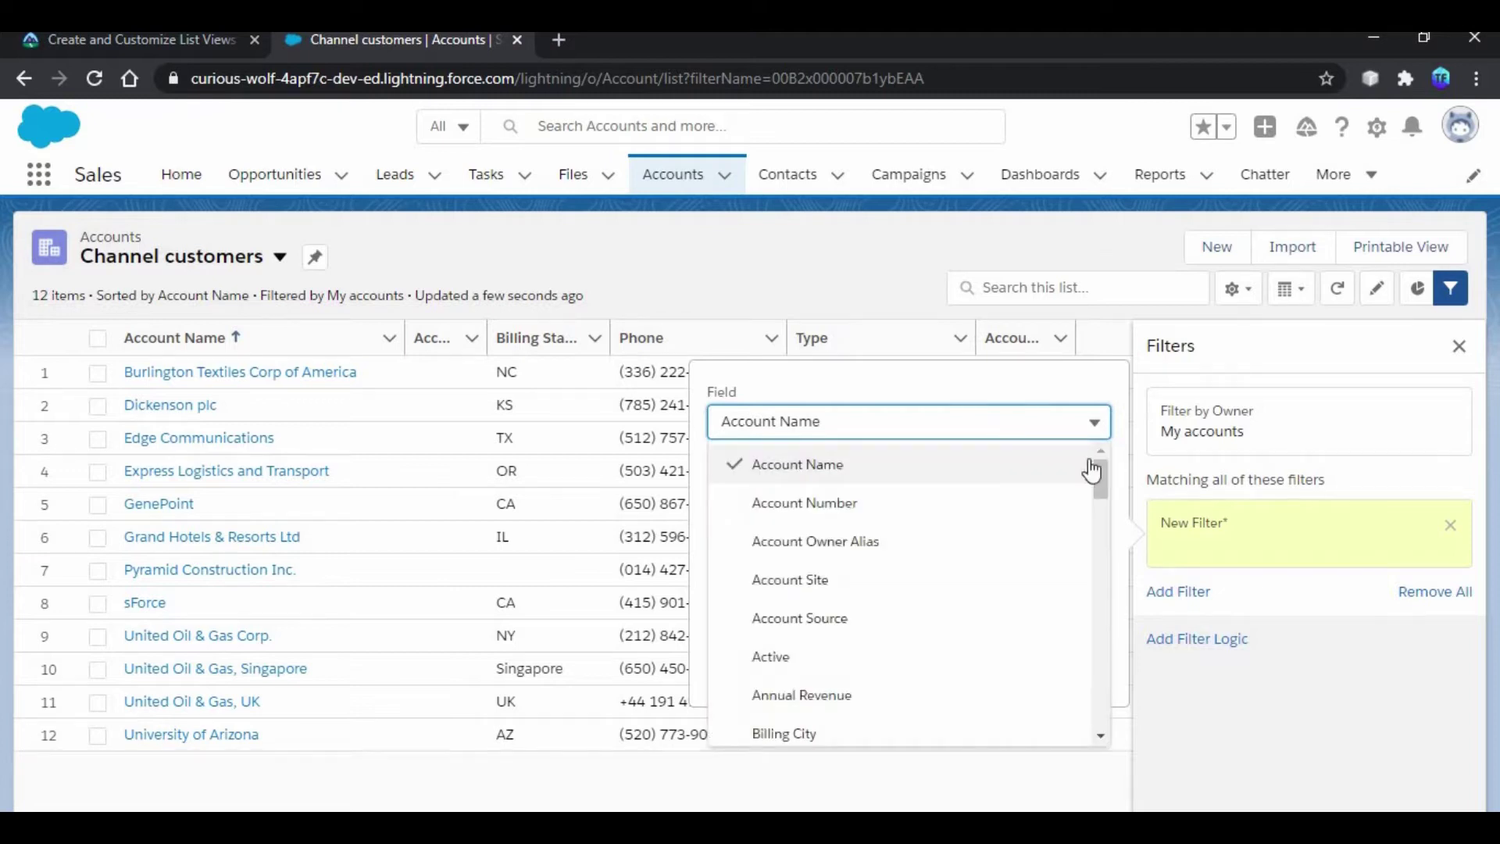
pyautogui.moveTo(1108, 484); pyautogui.dragTo(1098, 695)
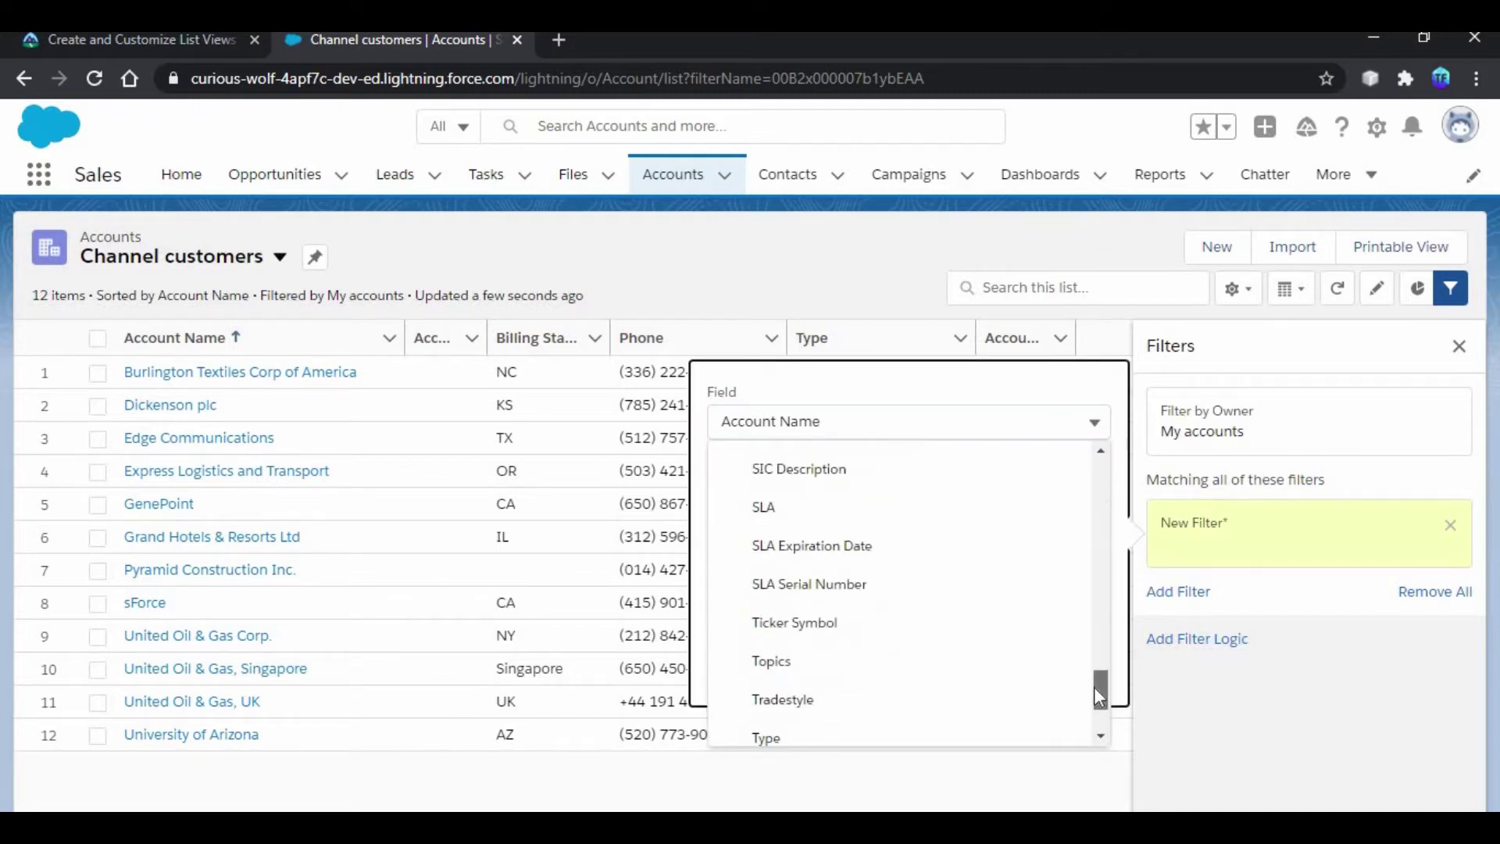
pyautogui.click(922, 721)
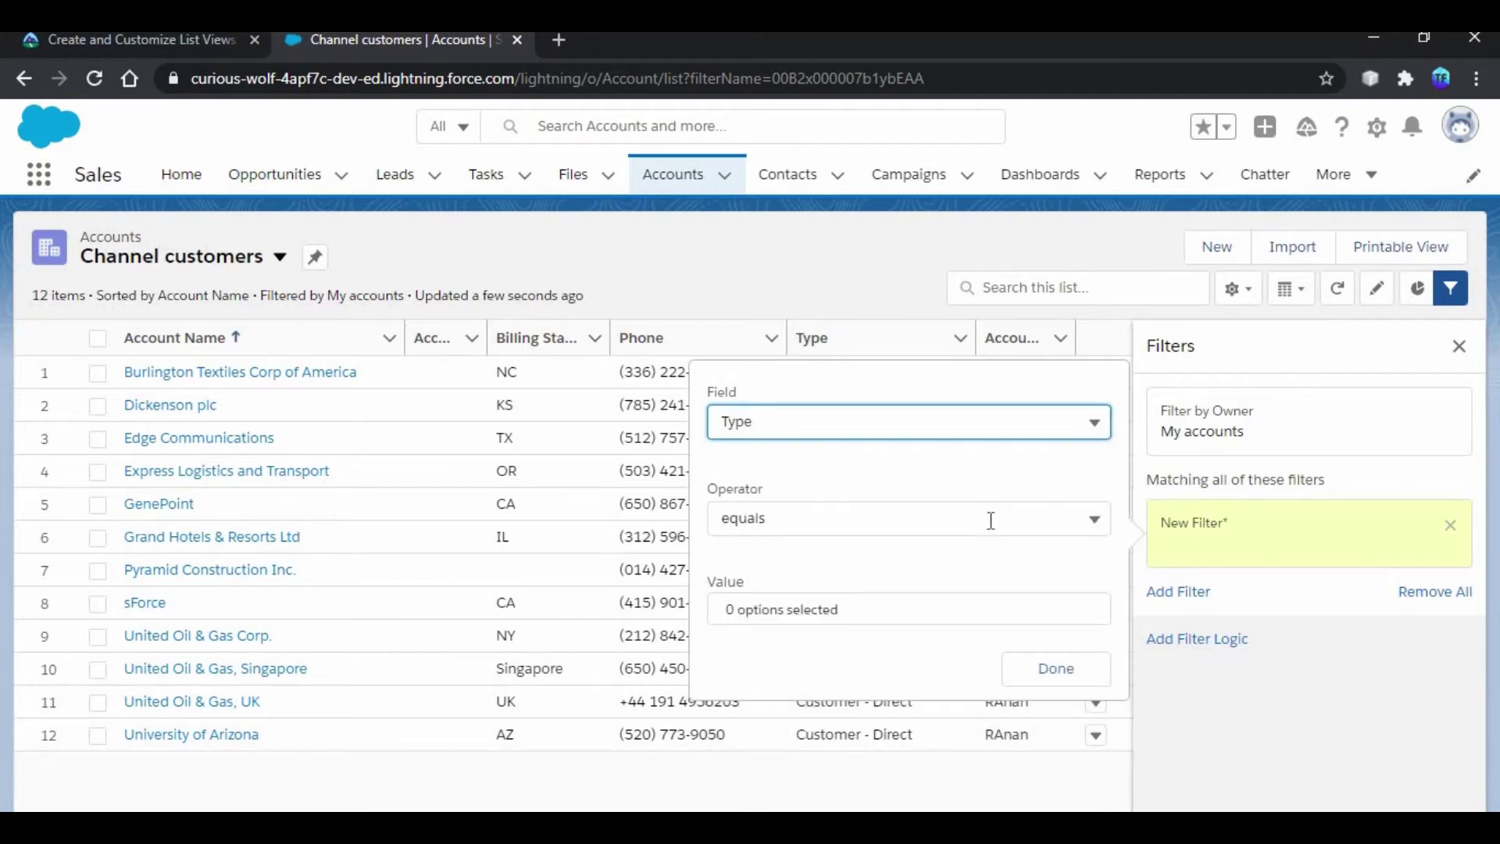
pyautogui.click(953, 610)
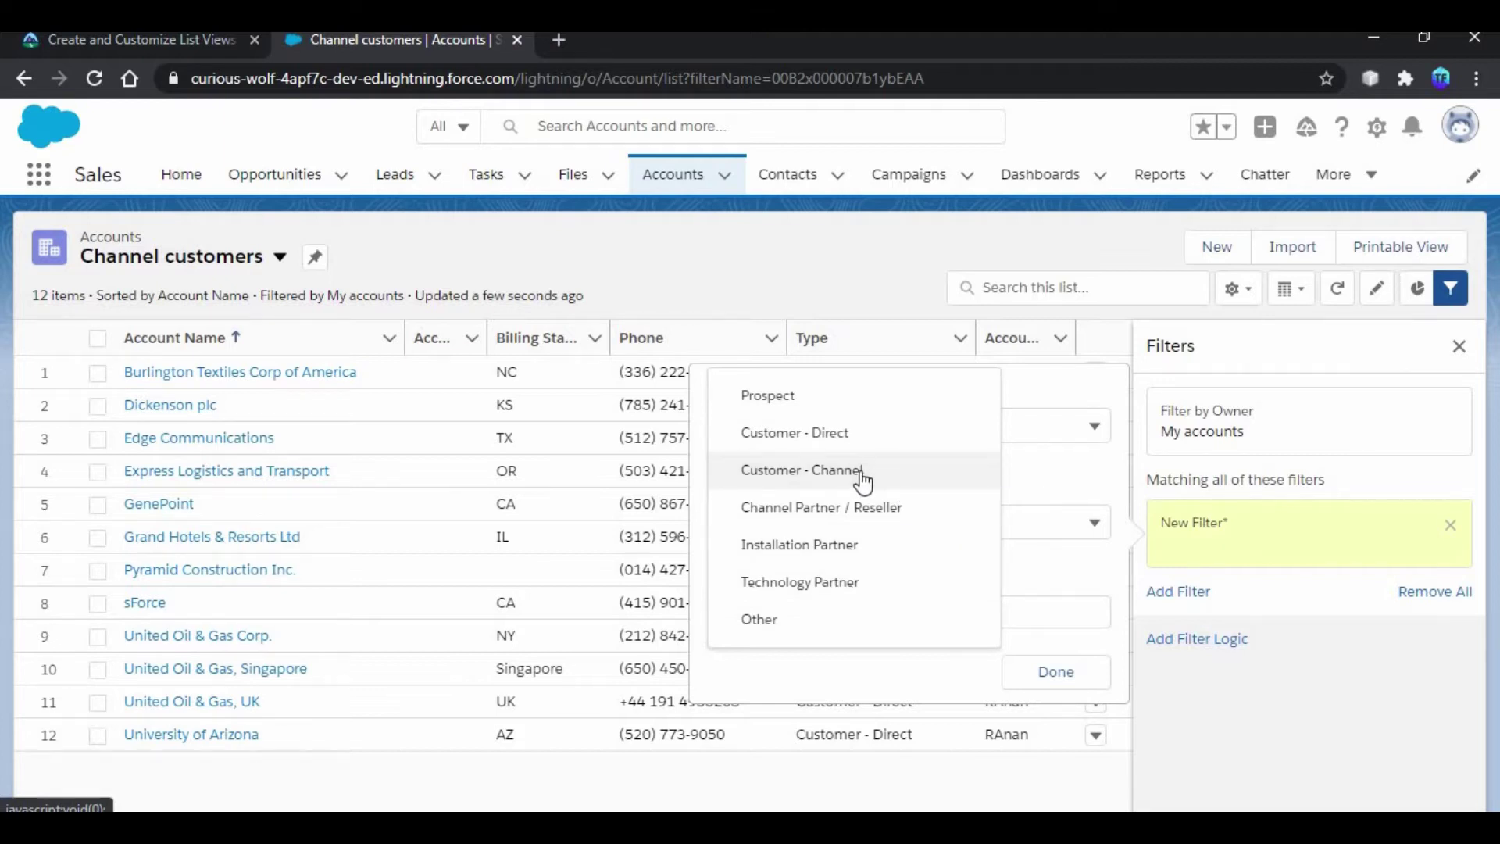
pyautogui.click(814, 471)
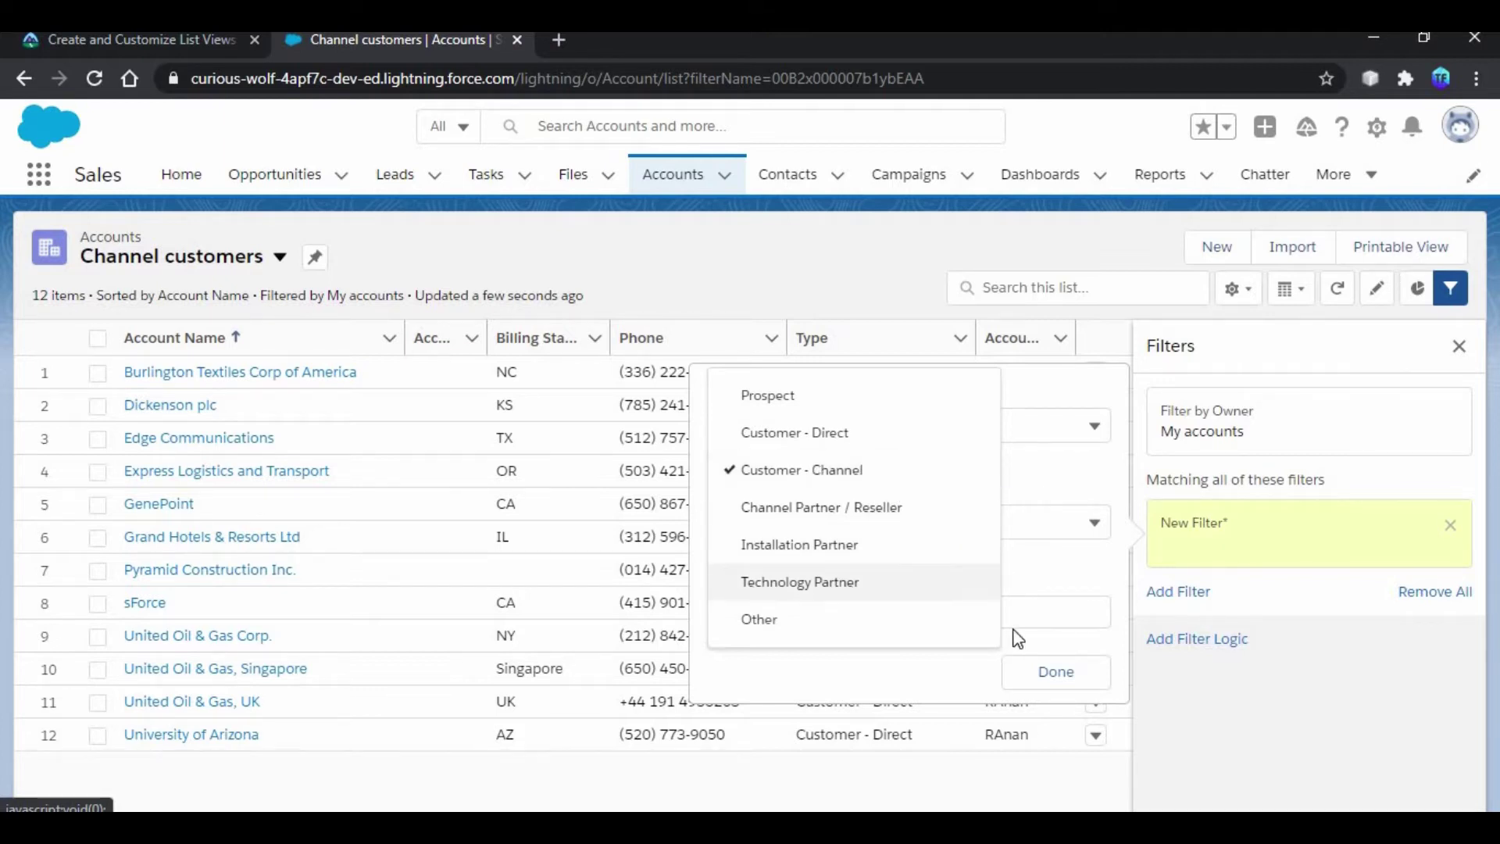
pyautogui.click(1045, 672)
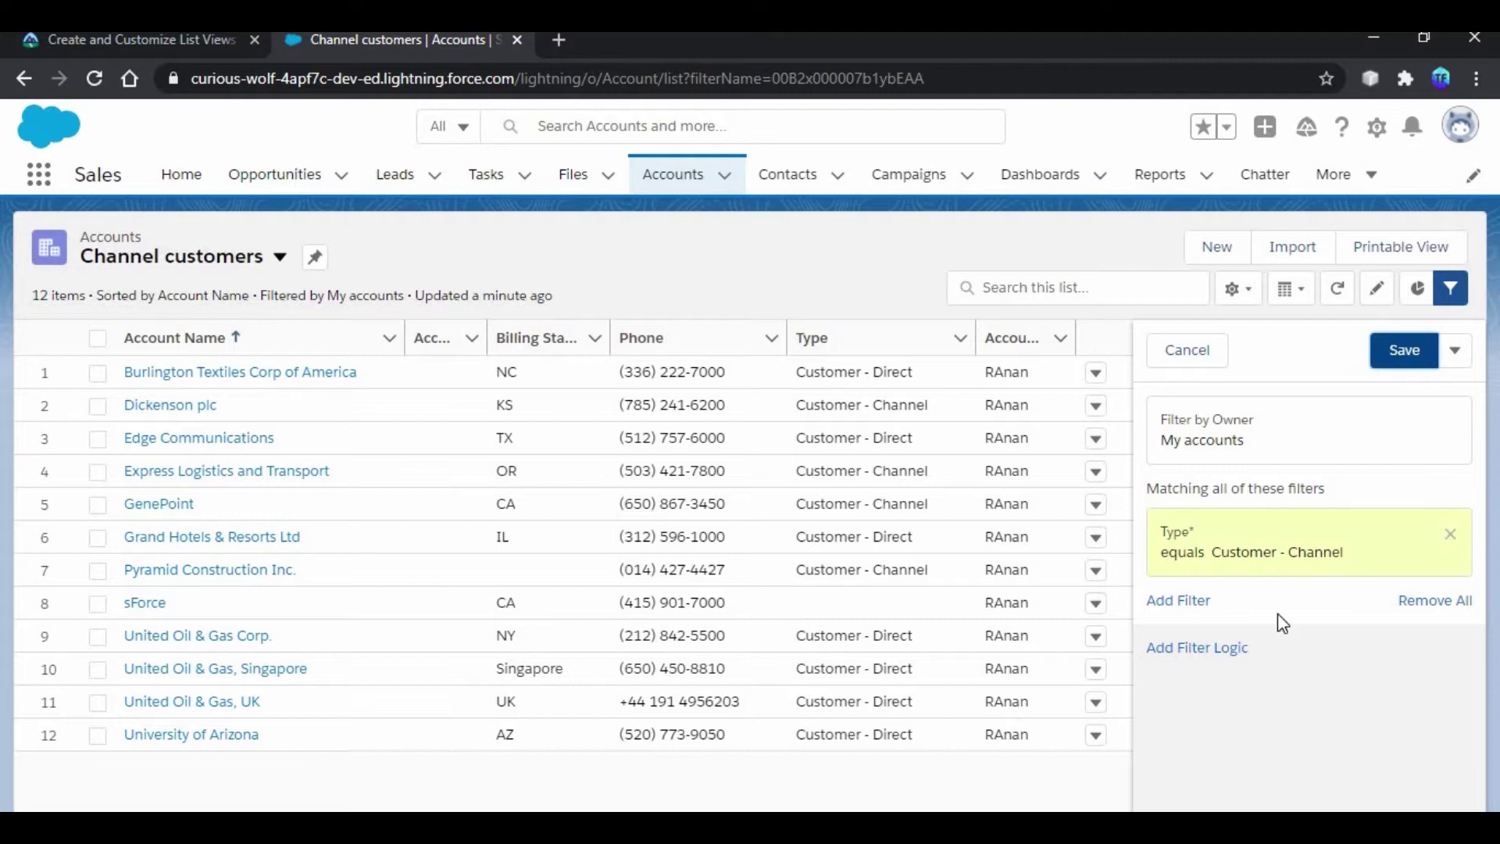
pyautogui.click(1383, 364)
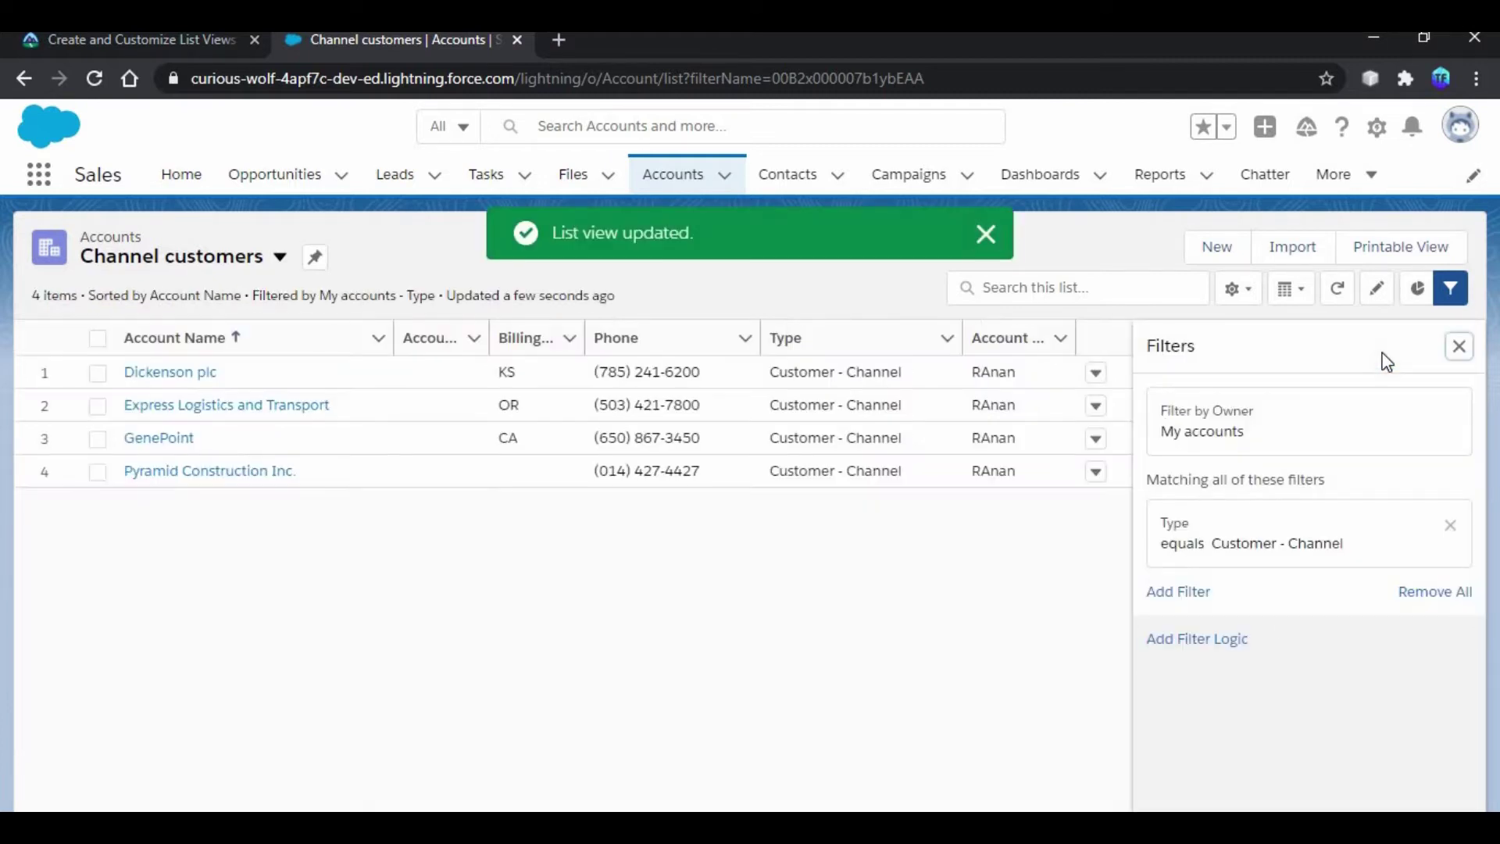
# Step: Add a second filter where Billing State/Province equals WA, OR, CA, and save the list view
pyautogui.click(1185, 594)
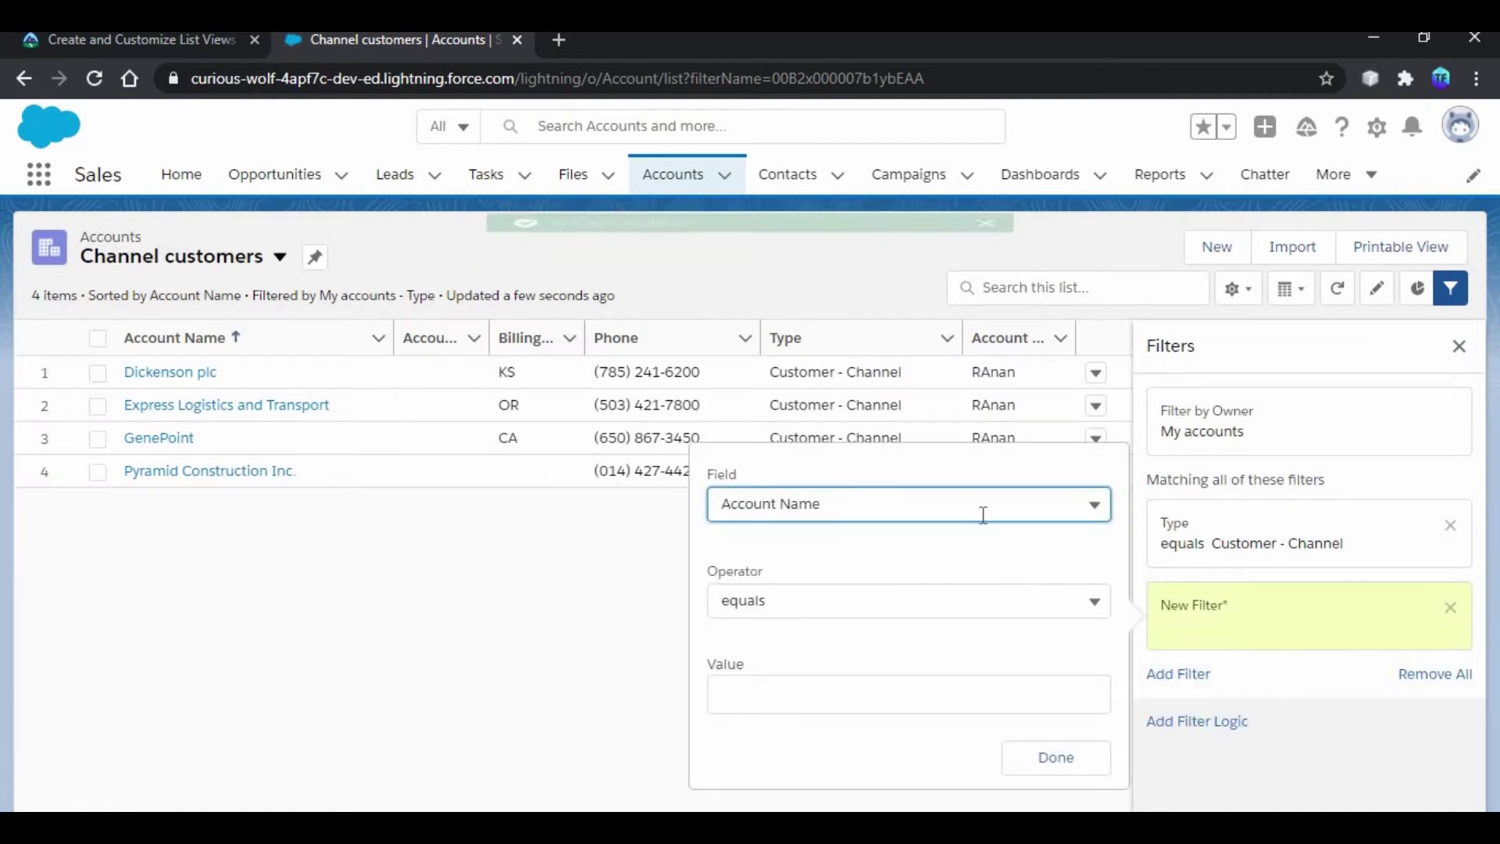
pyautogui.click(988, 504)
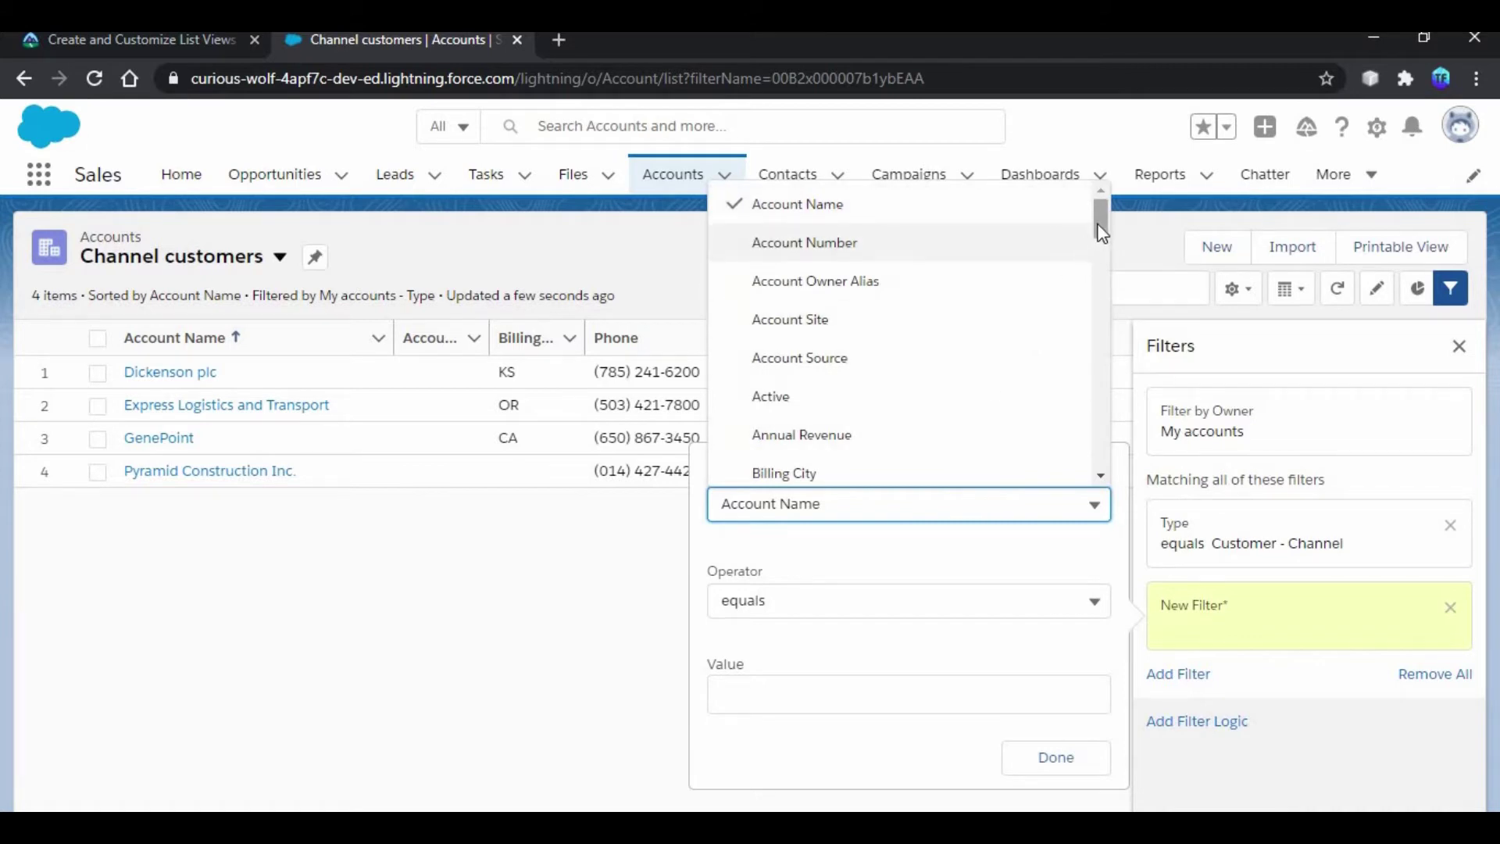
pyautogui.moveTo(1100, 232); pyautogui.dragTo(1100, 251)
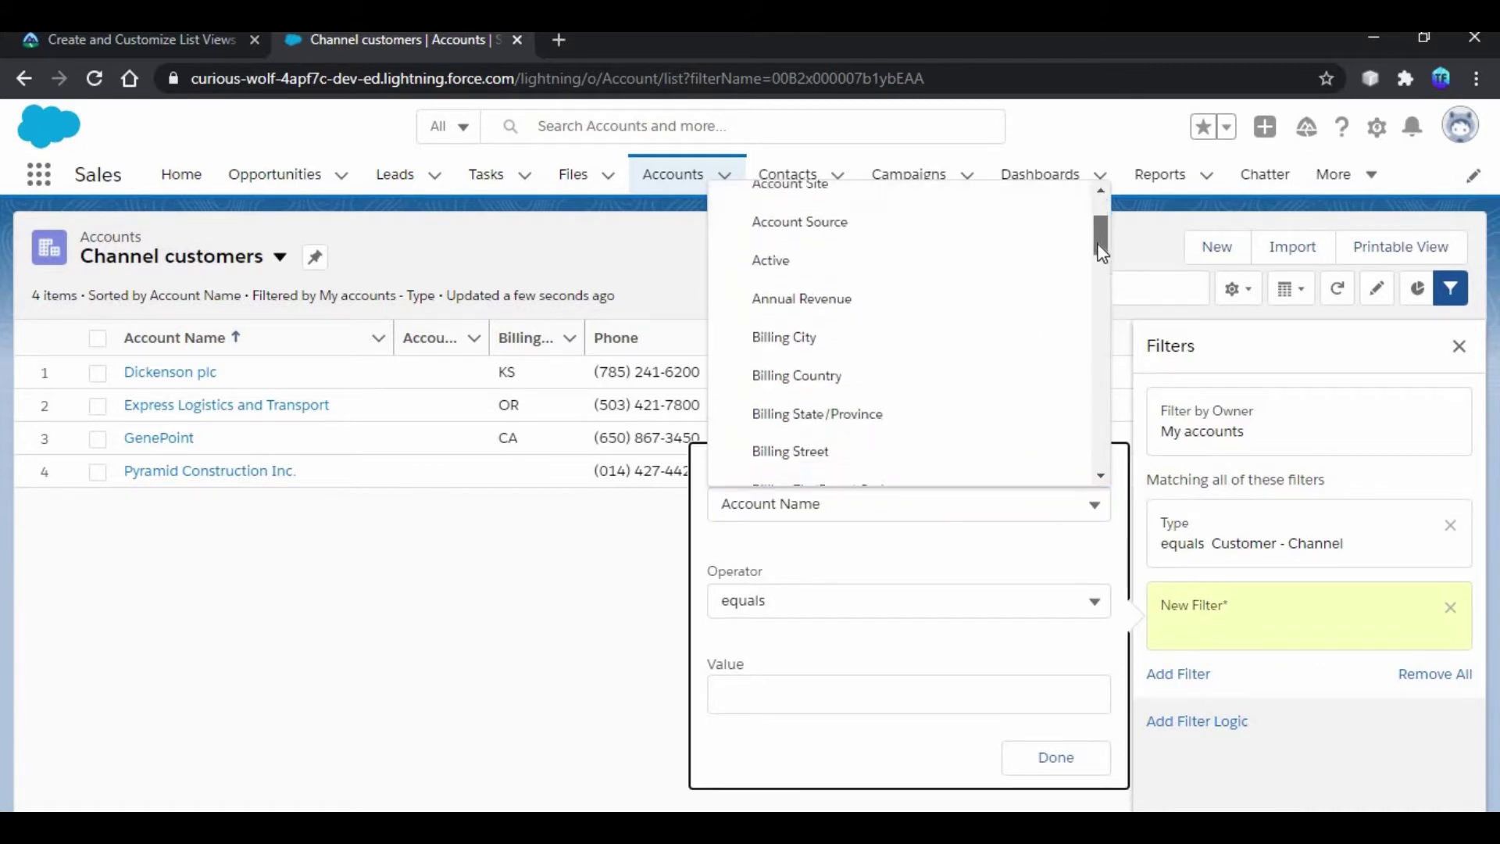
pyautogui.click(898, 397)
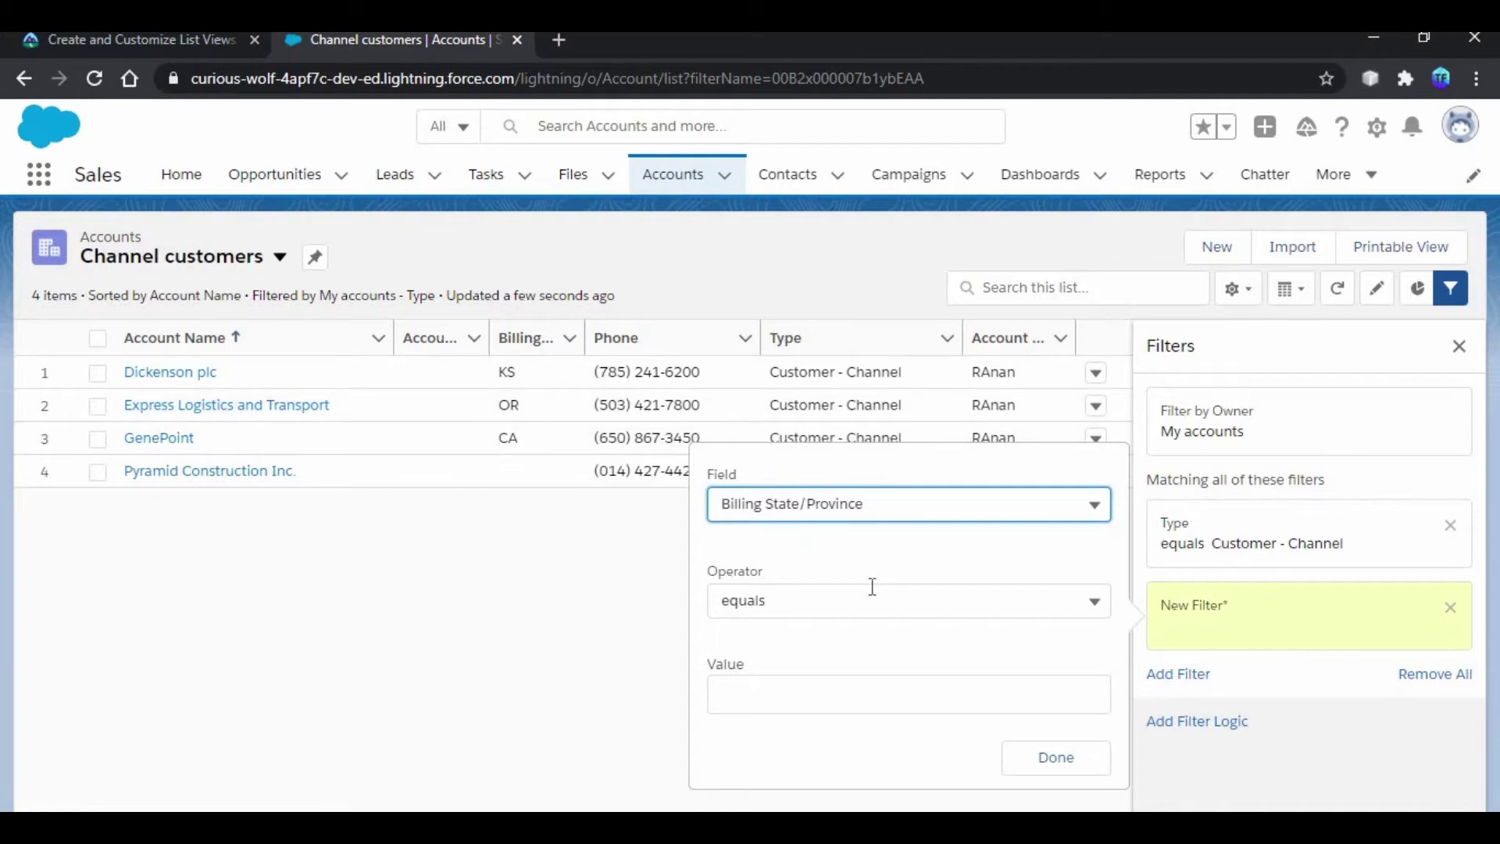
pyautogui.click(841, 678)
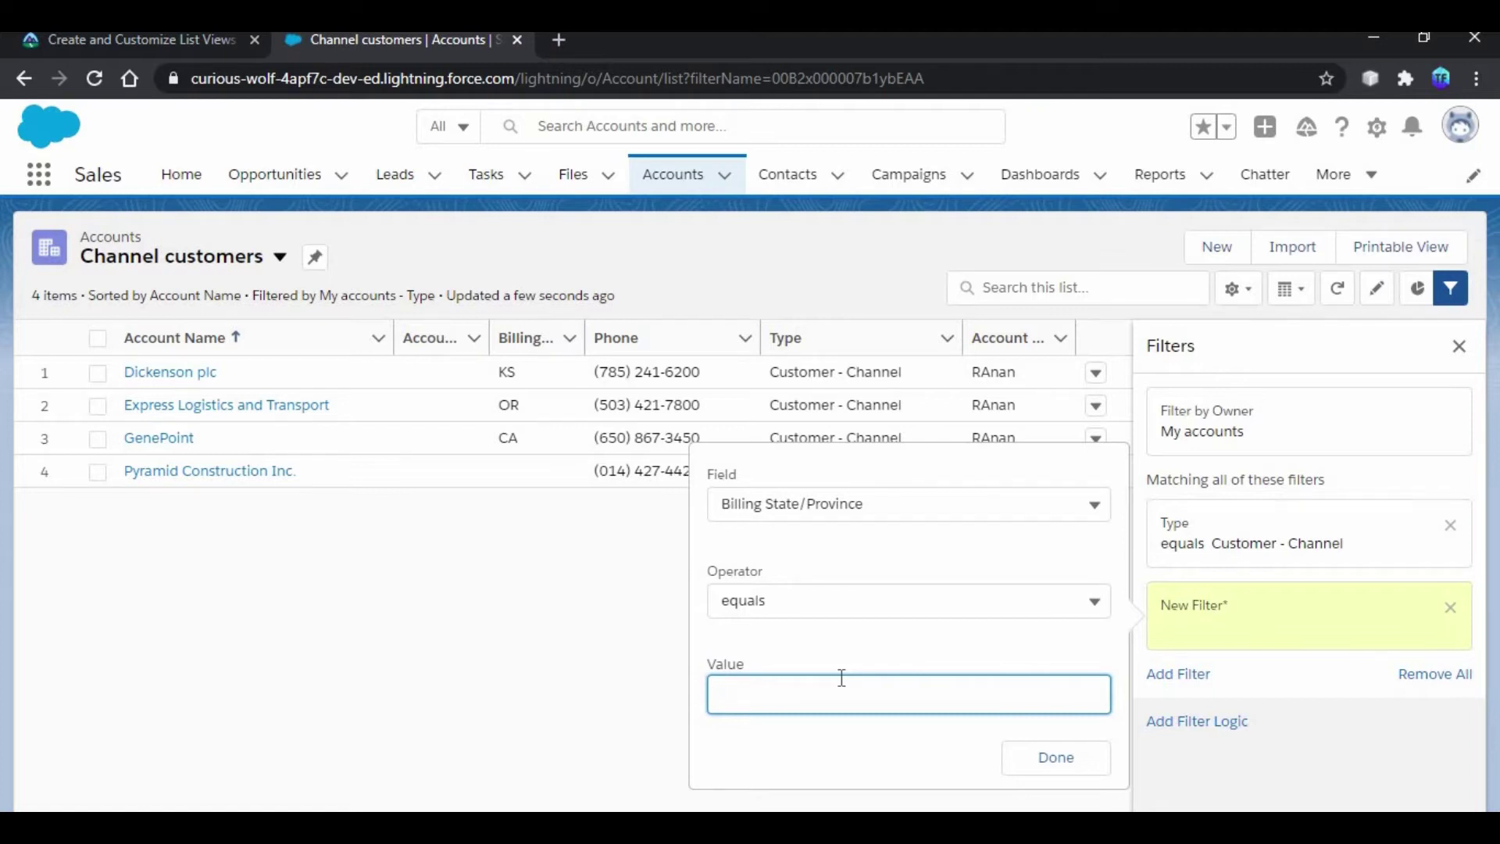
pyautogui.write('WA, OR,  CA')
pyautogui.click(793, 693)
pyautogui.press('BackSpace')
pyautogui.click(1055, 757)
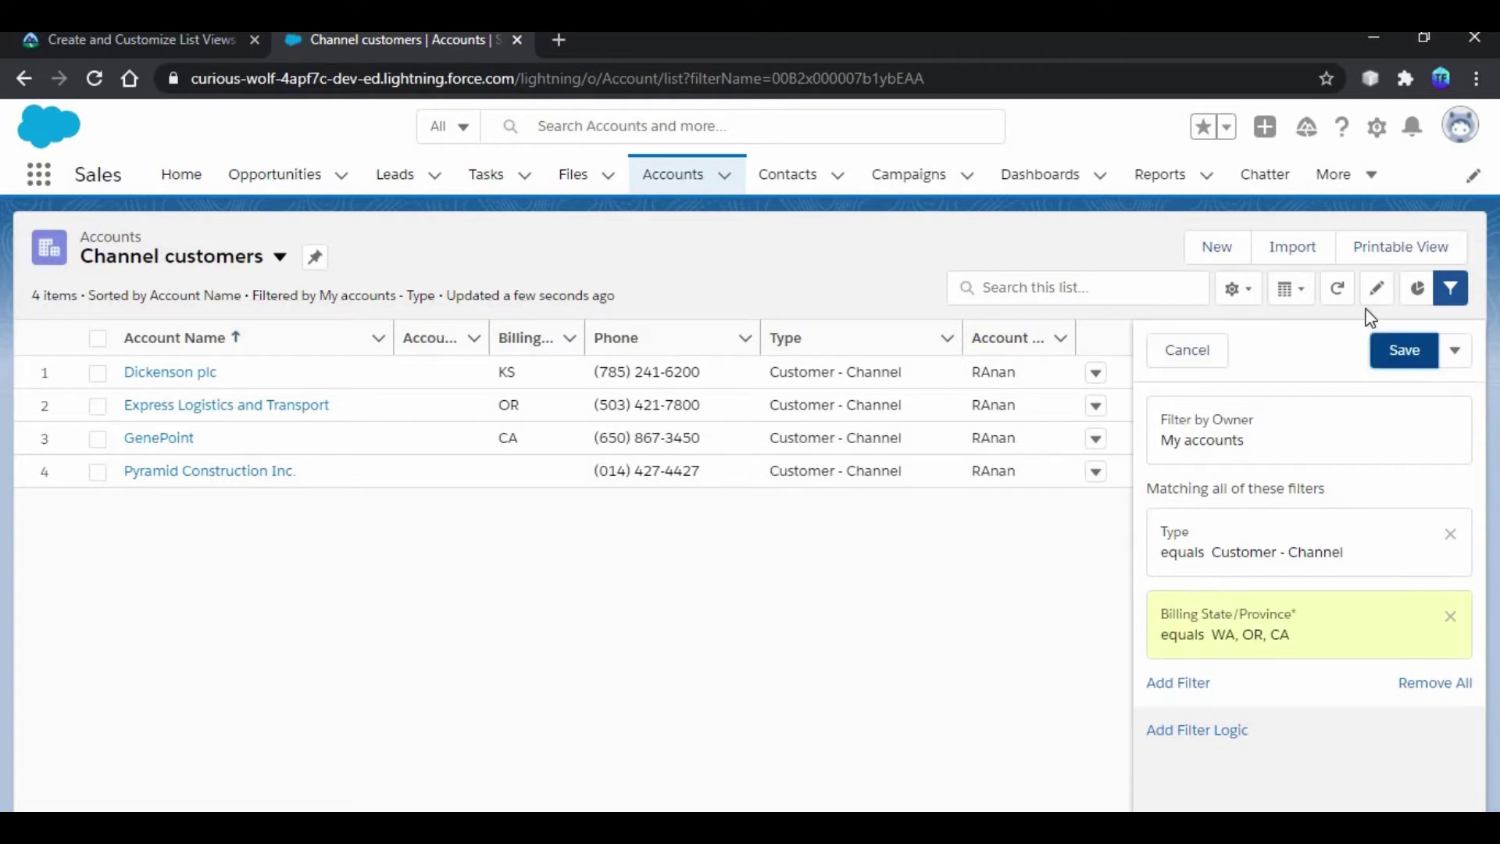
pyautogui.click(1409, 350)
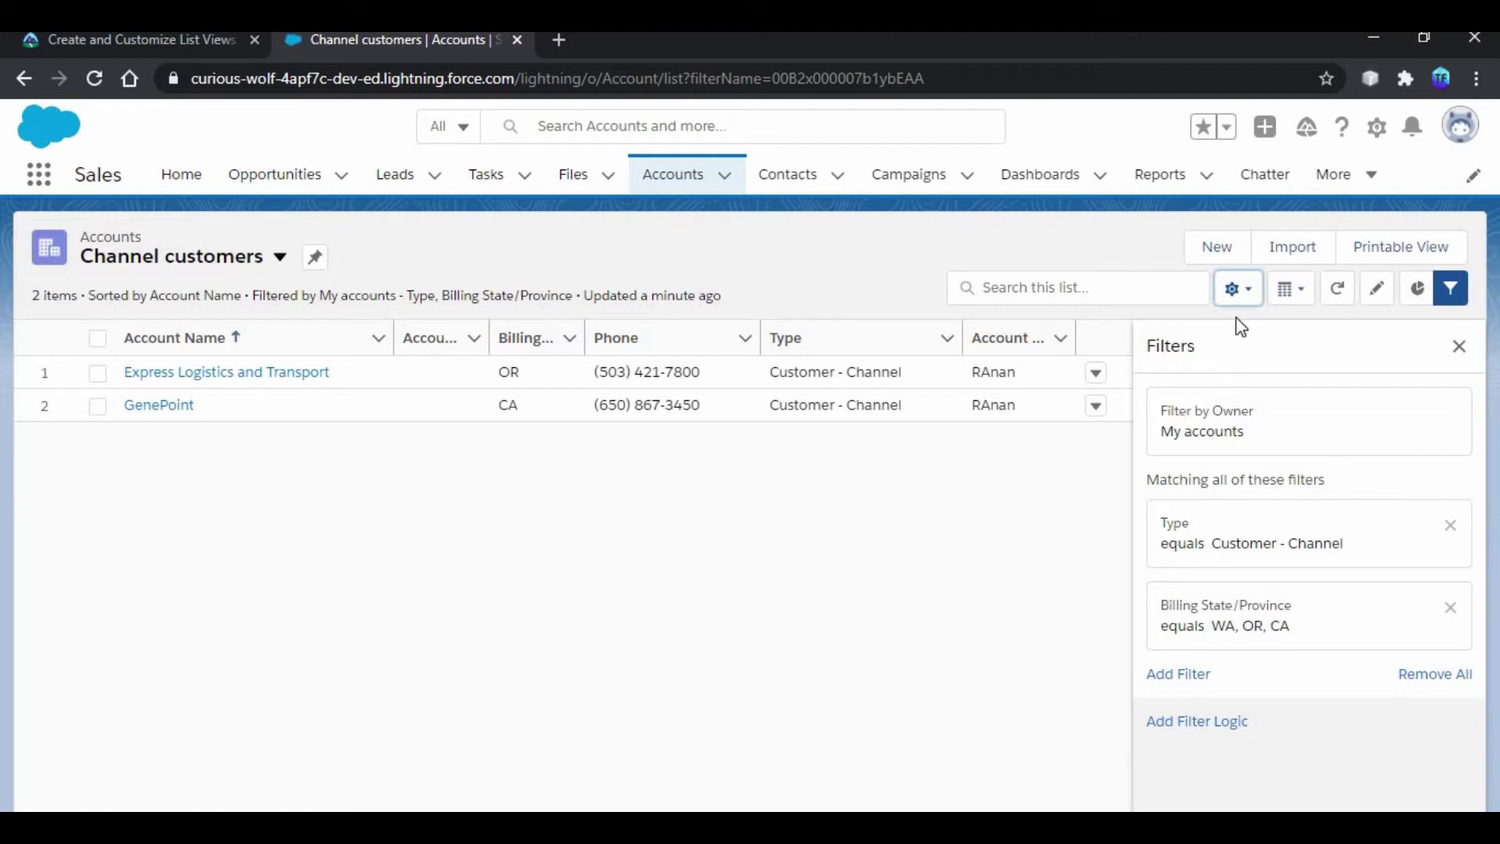
# Step: Remove Account Site, Phone and Account Owner Alias from the list view's visible fields
pyautogui.click(1241, 289)
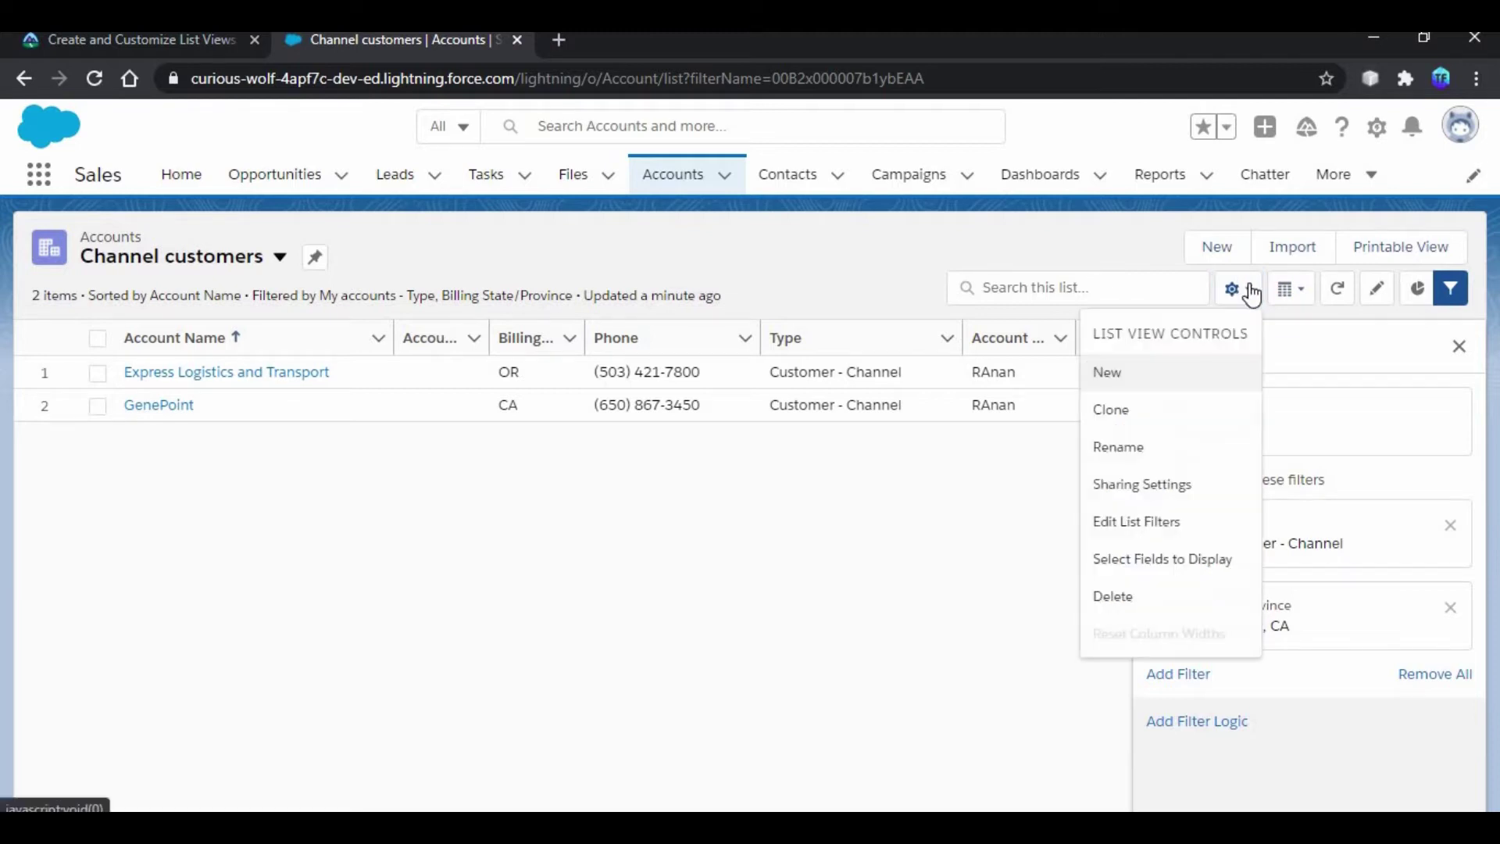
pyautogui.click(1183, 563)
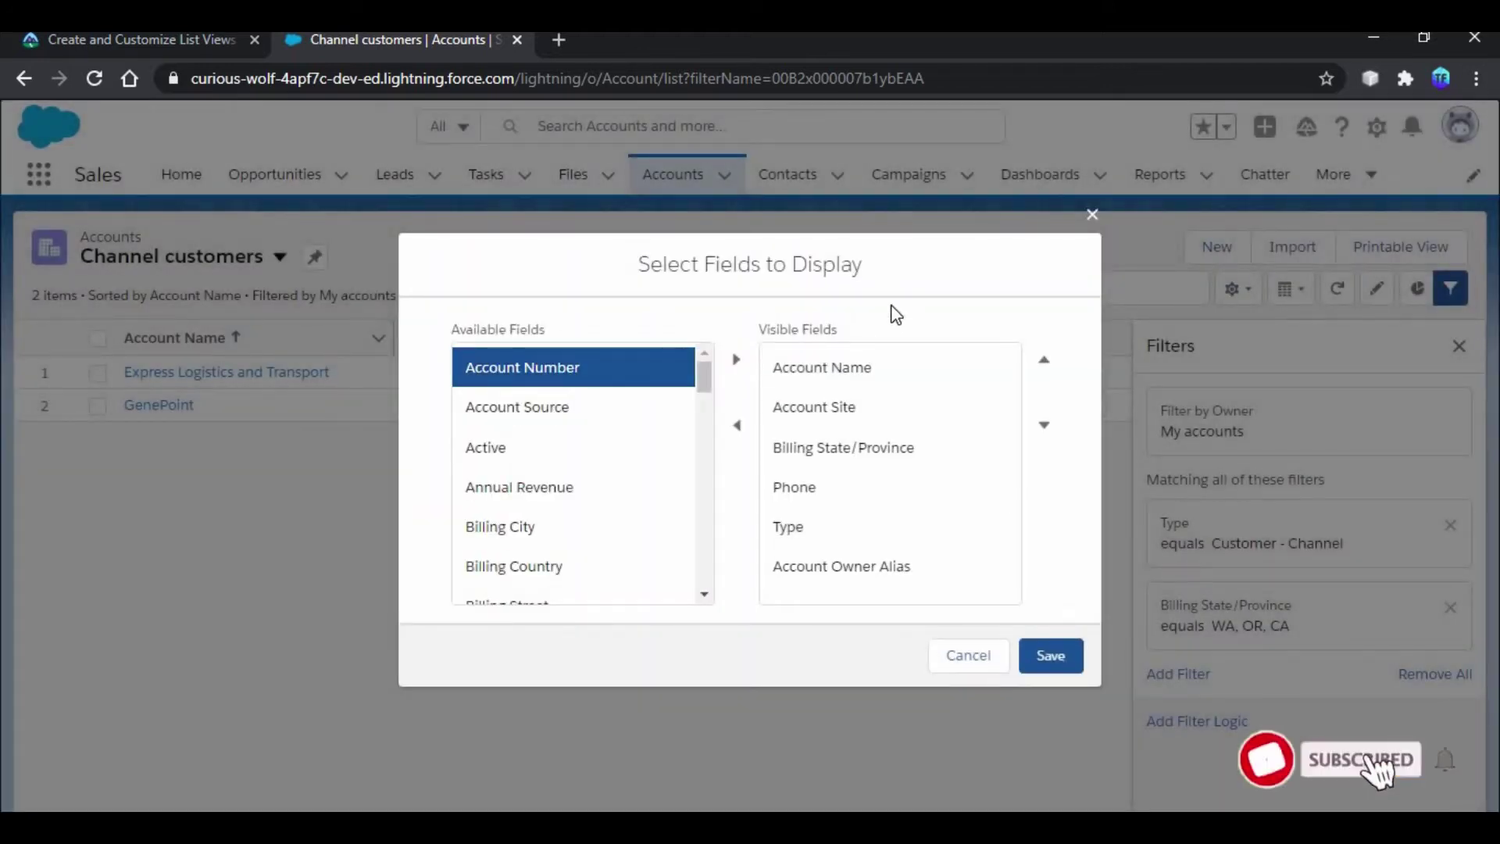
pyautogui.click(865, 406)
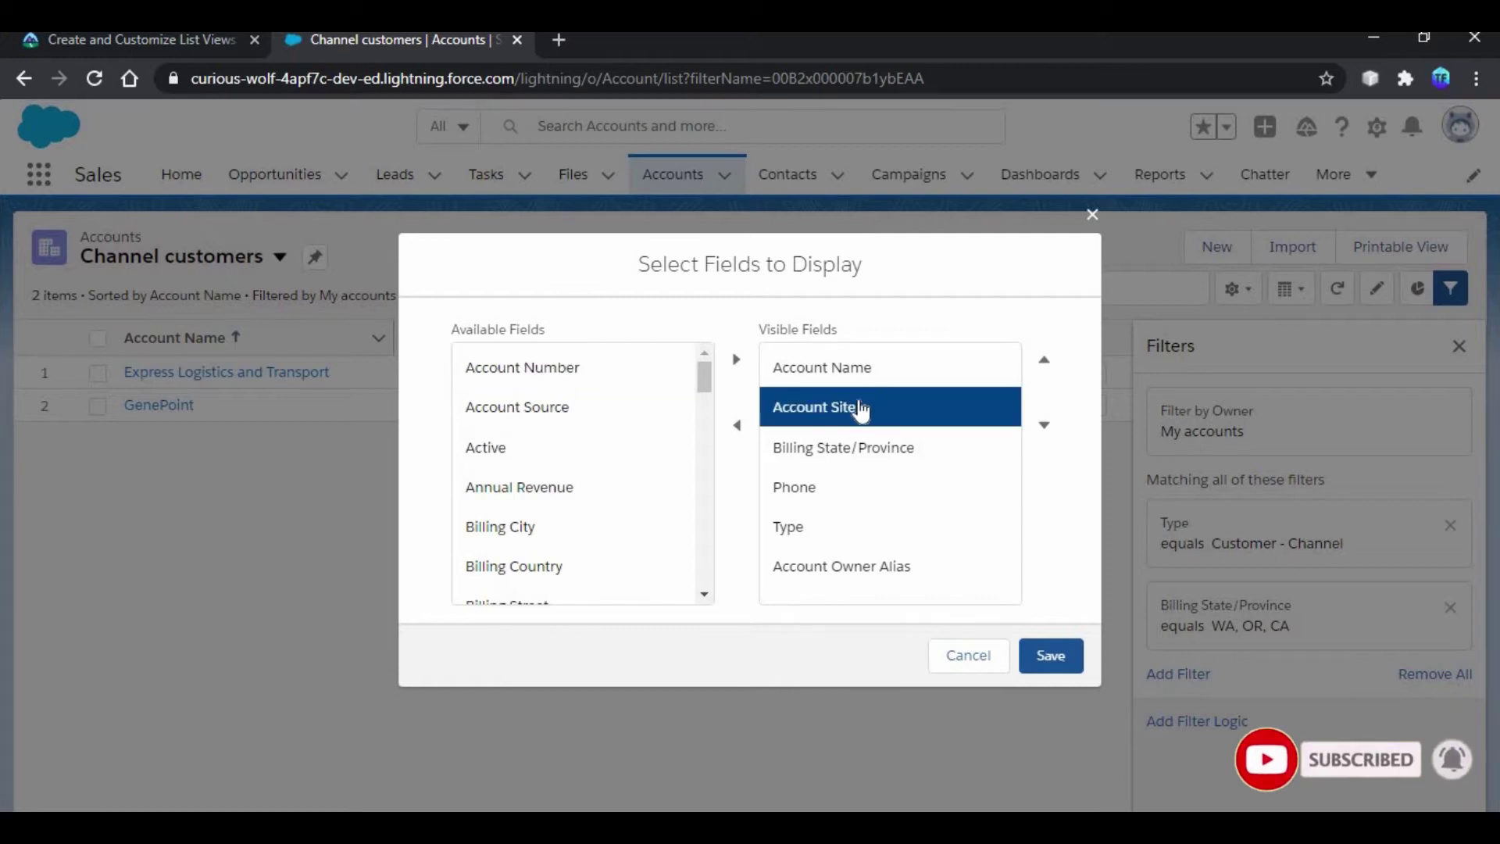
pyautogui.click(737, 425)
pyautogui.click(830, 447)
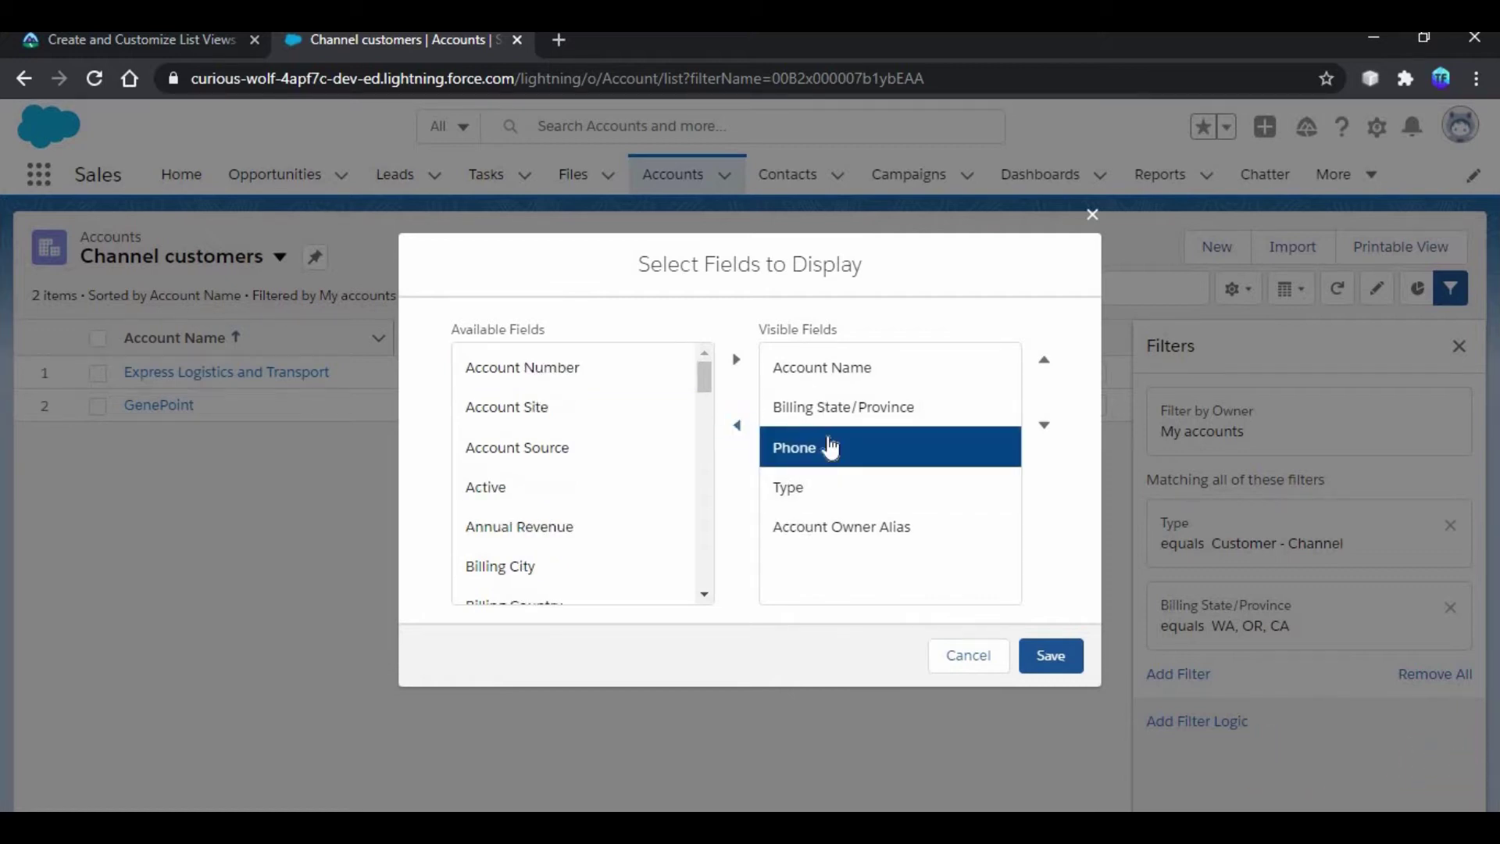
pyautogui.click(737, 425)
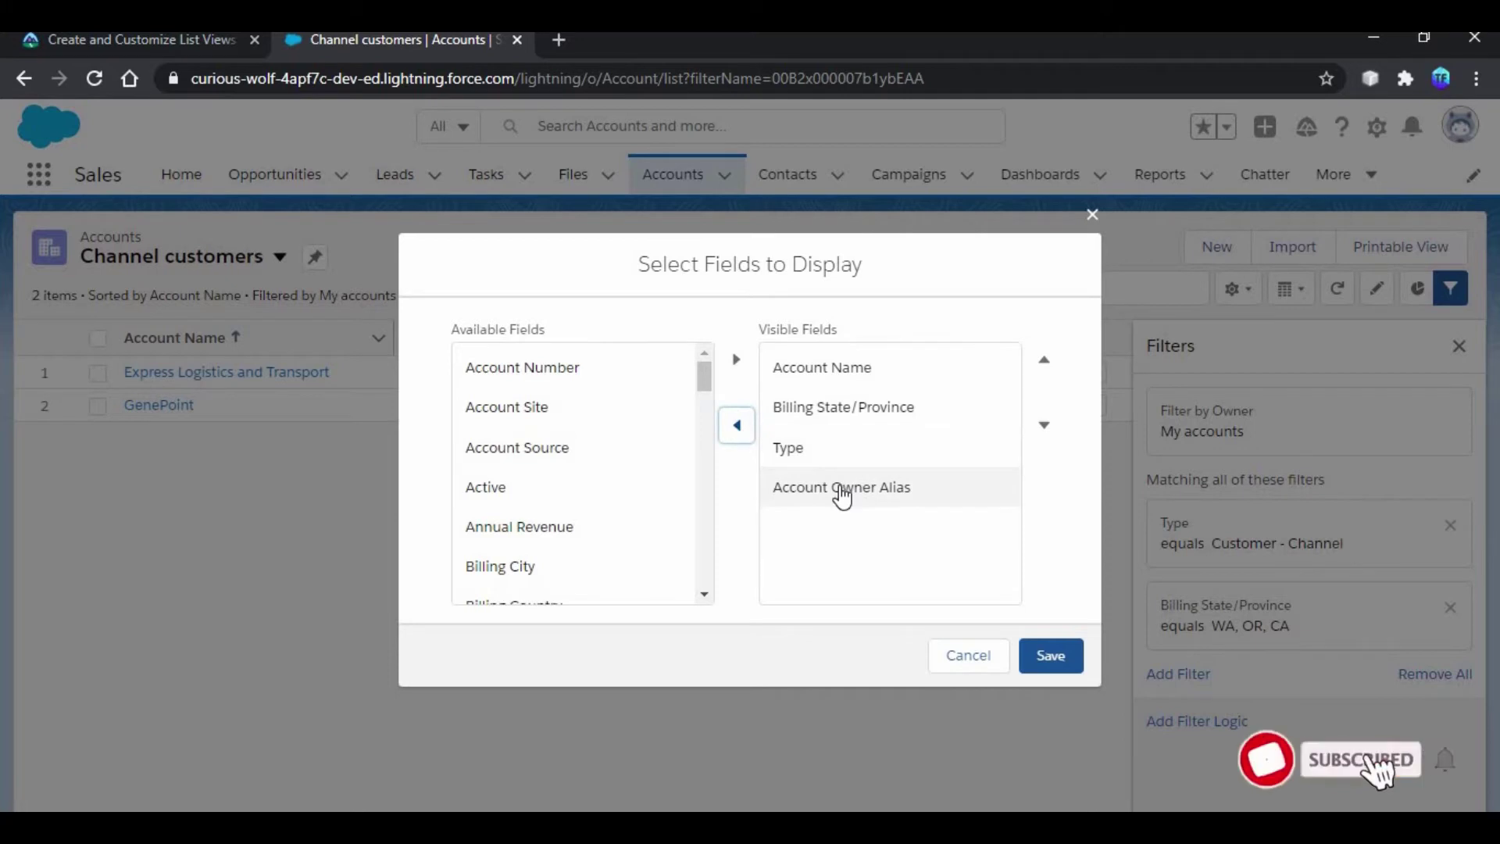
pyautogui.click(840, 492)
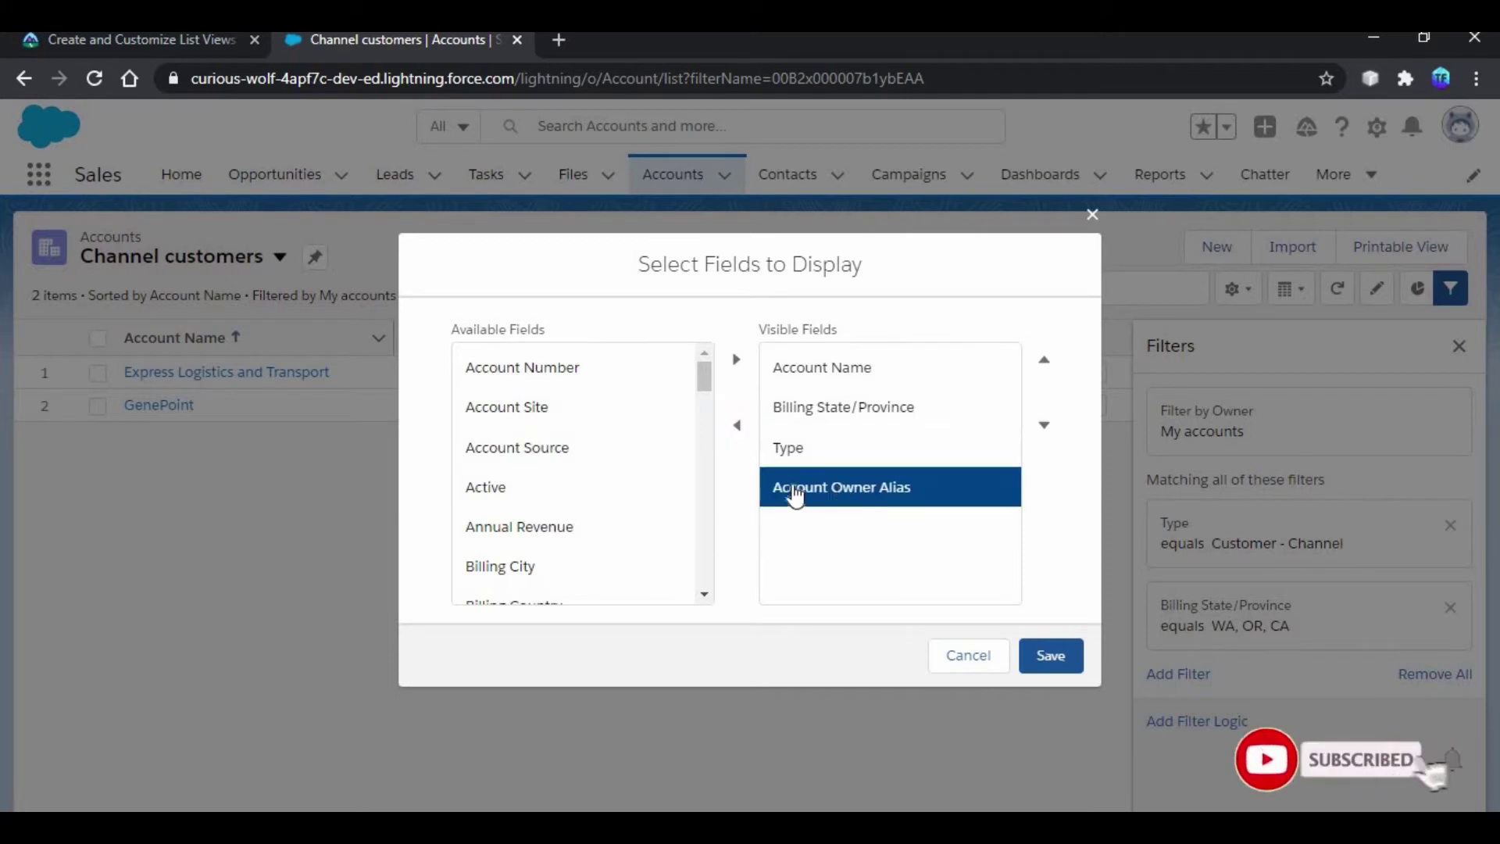
pyautogui.click(743, 429)
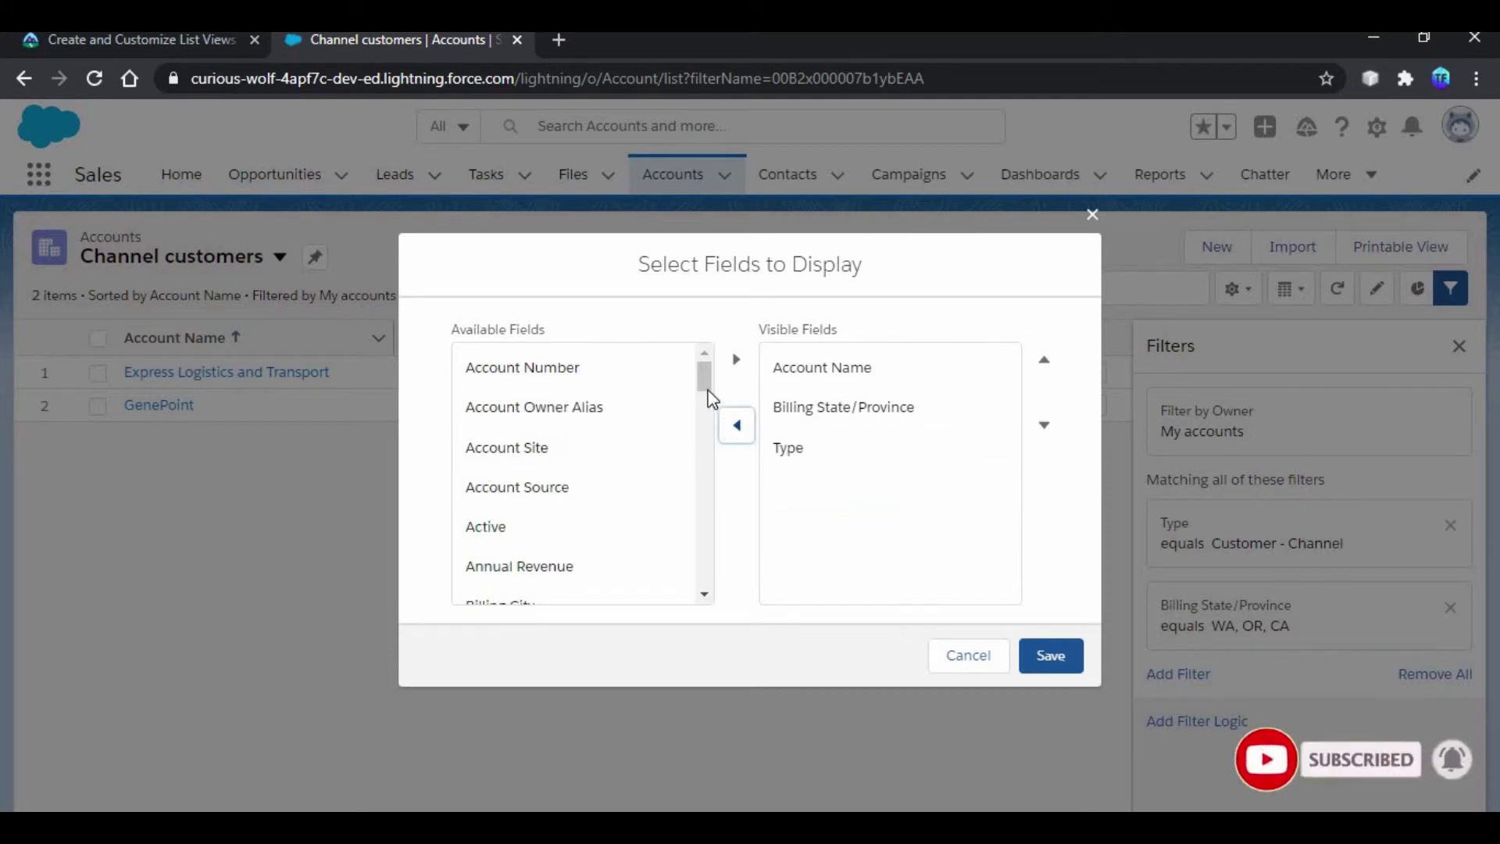
# Step: Add Industry and Customer Priority to the Channel customers list view's visible fields and save the field selection
pyautogui.moveTo(701, 373); pyautogui.dragTo(703, 471)
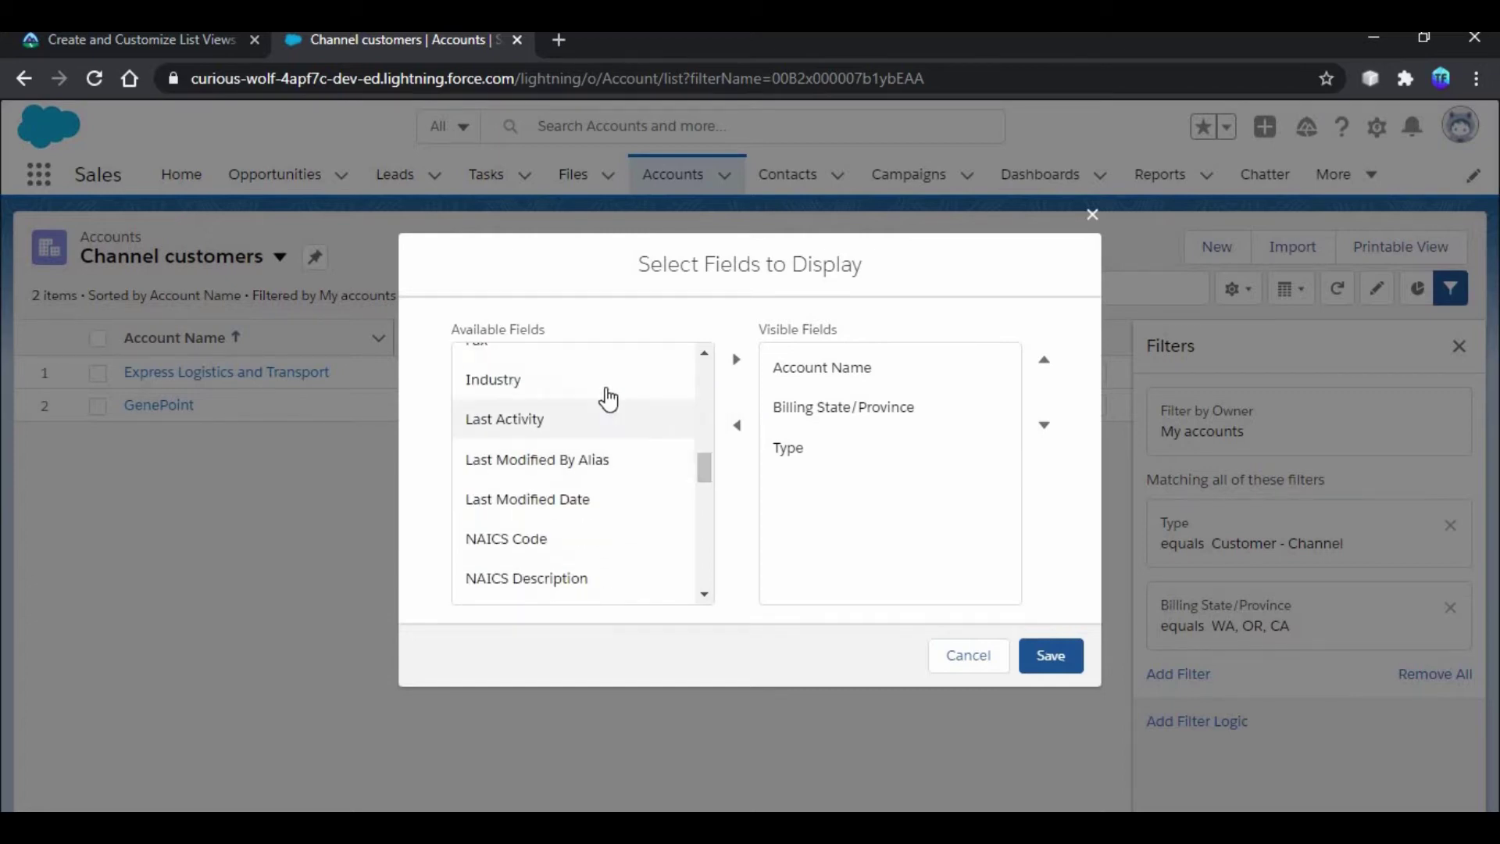
pyautogui.click(609, 381)
pyautogui.click(735, 360)
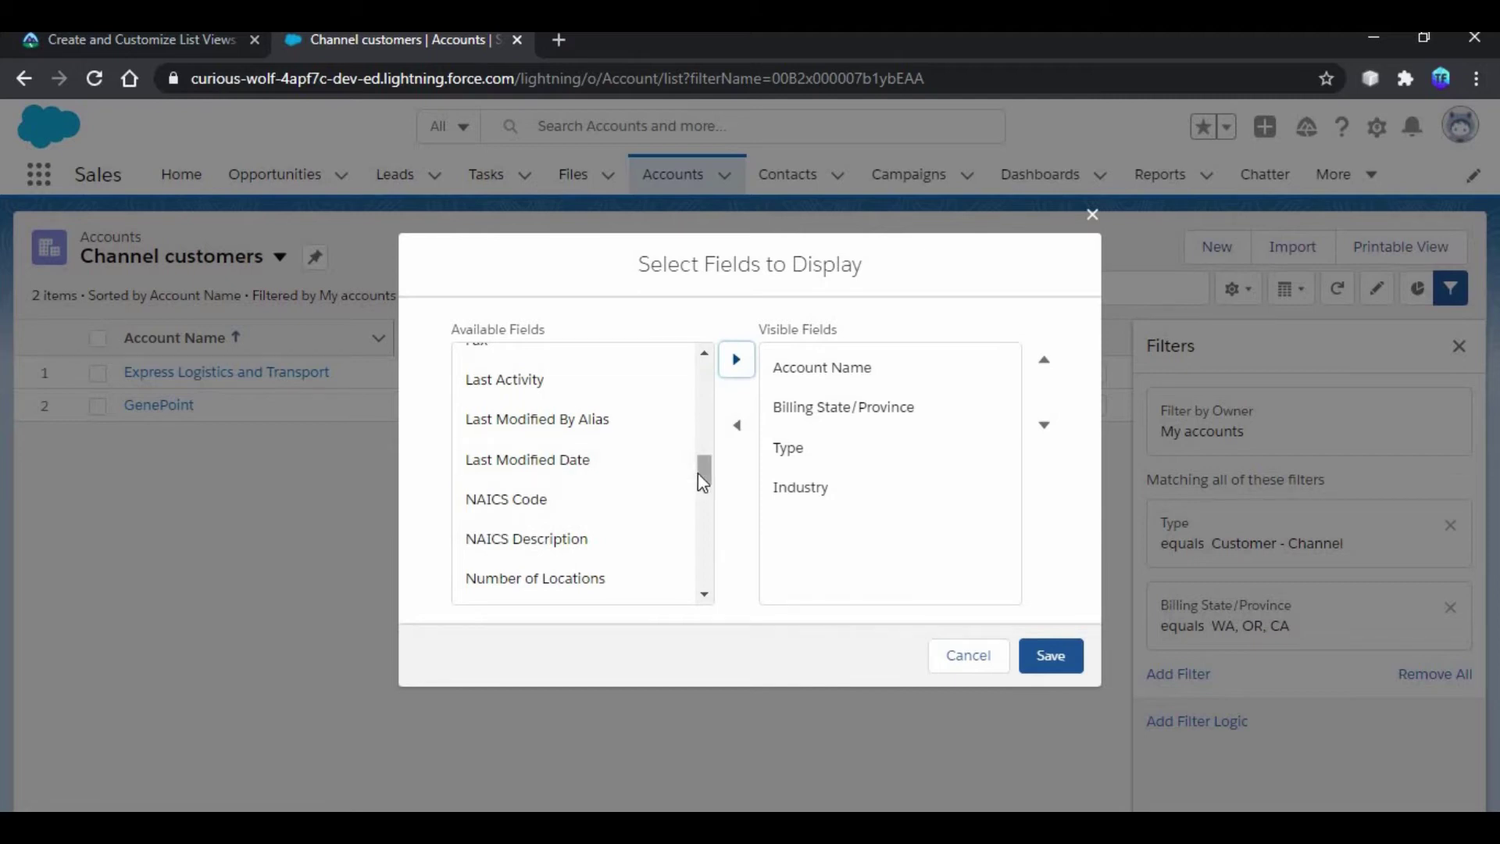
pyautogui.moveTo(712, 473); pyautogui.dragTo(712, 427)
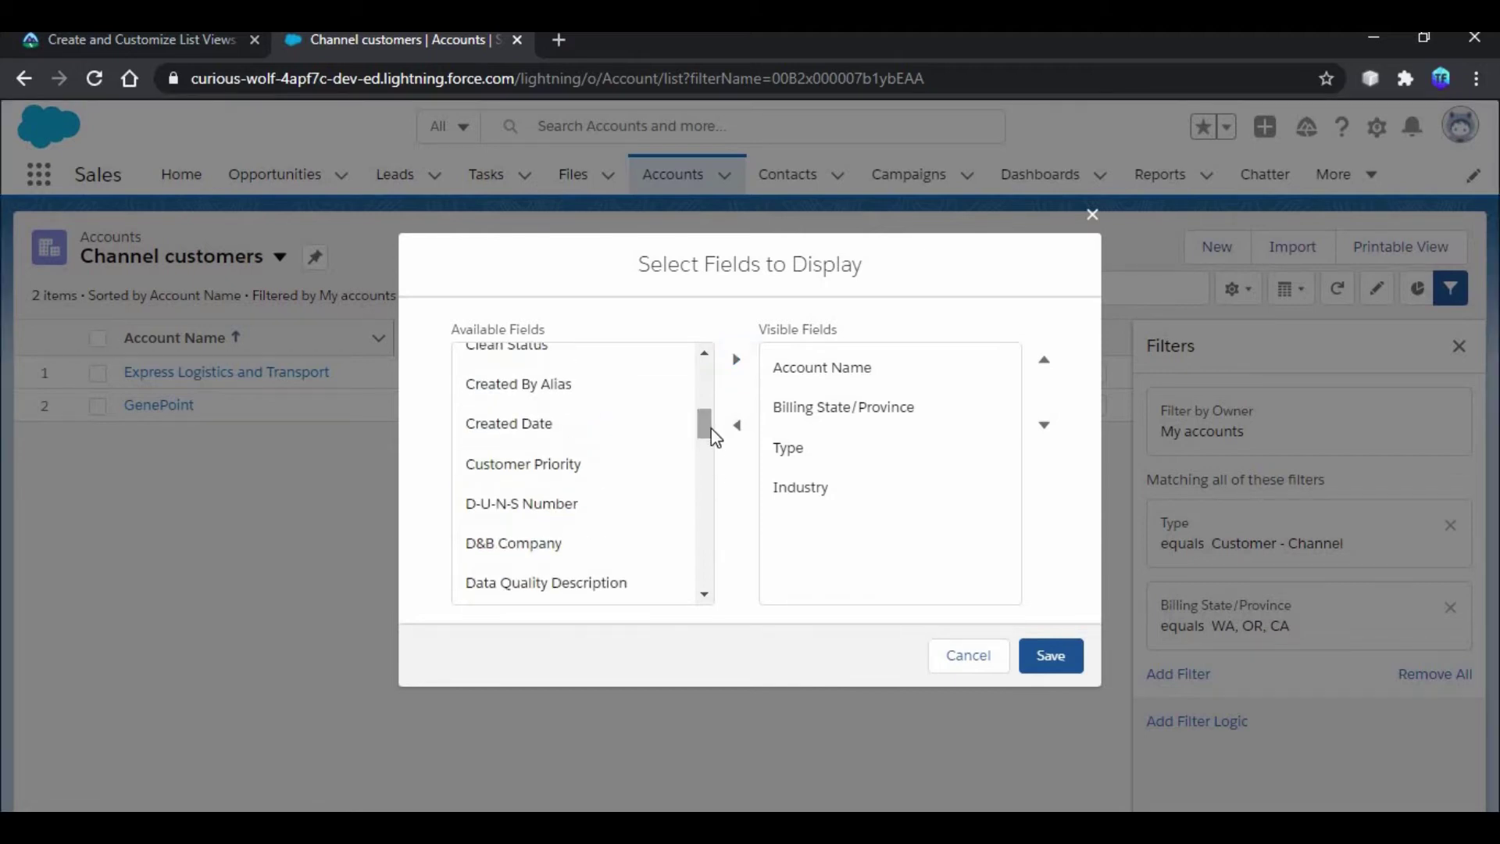
pyautogui.scroll(1, 711, 428)
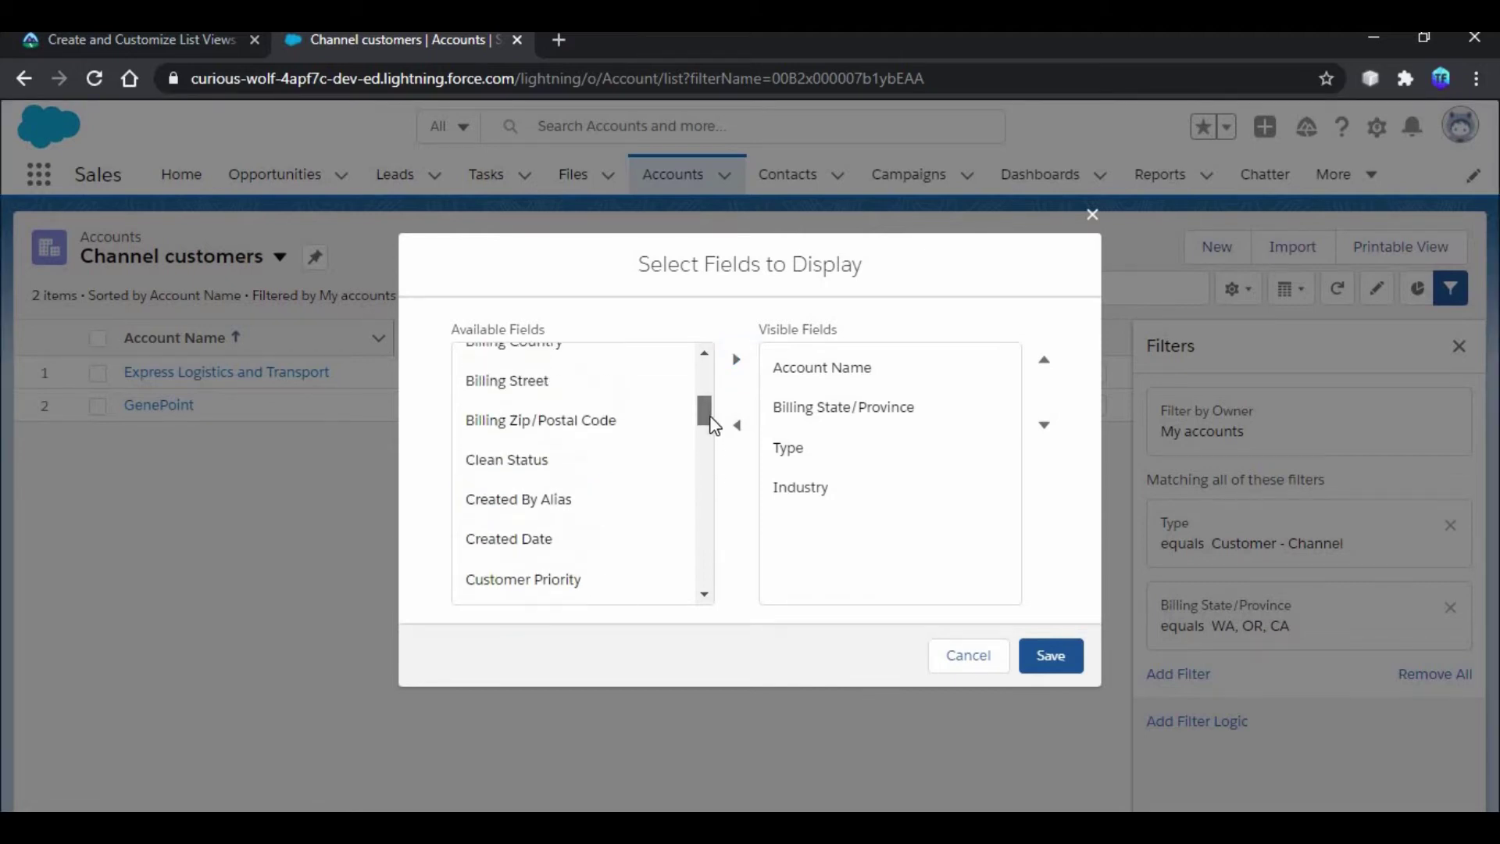
pyautogui.click(623, 595)
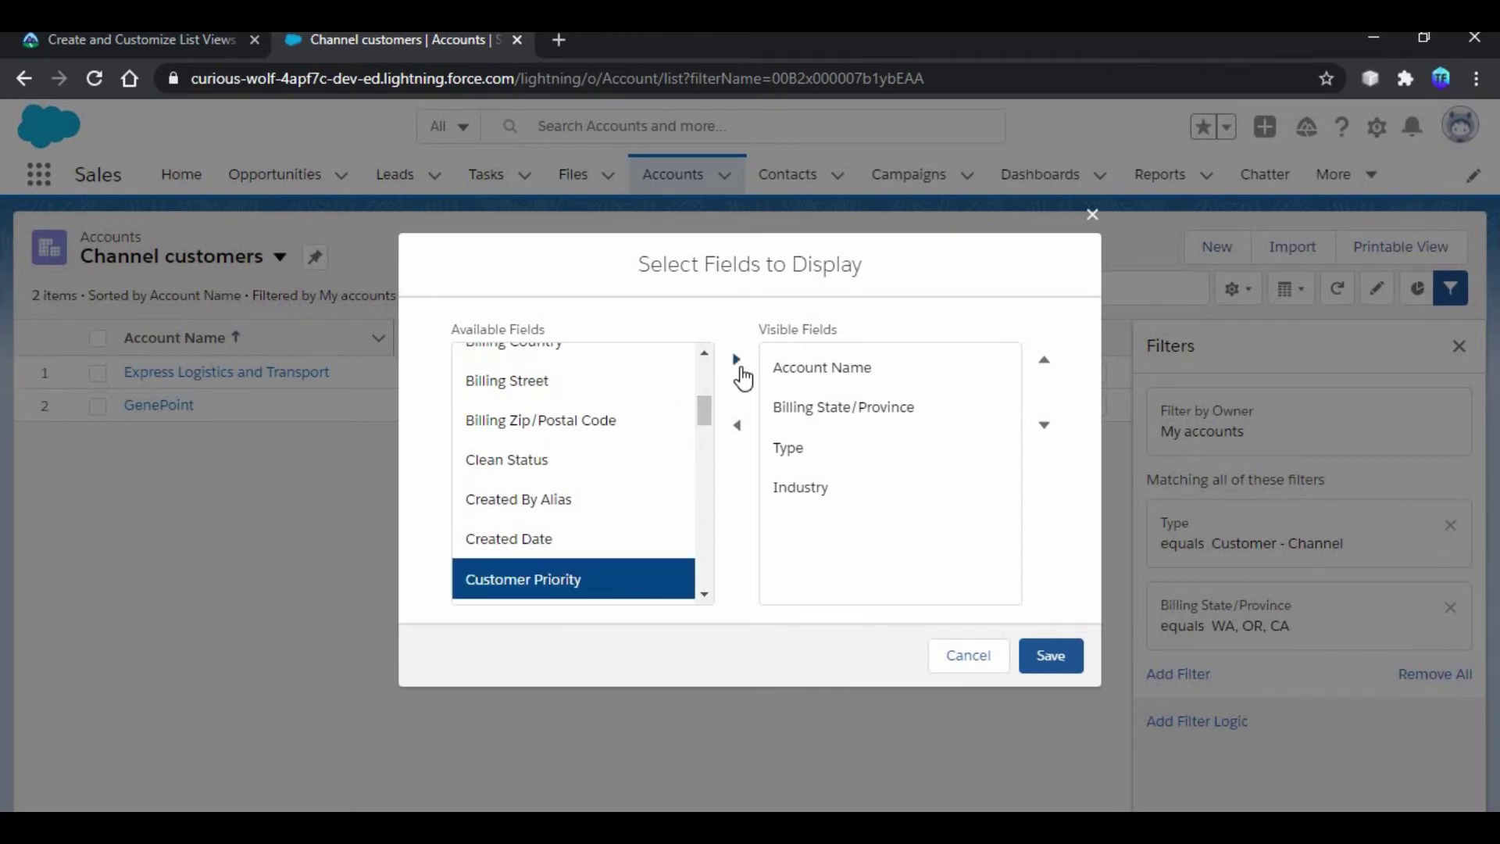
pyautogui.click(739, 364)
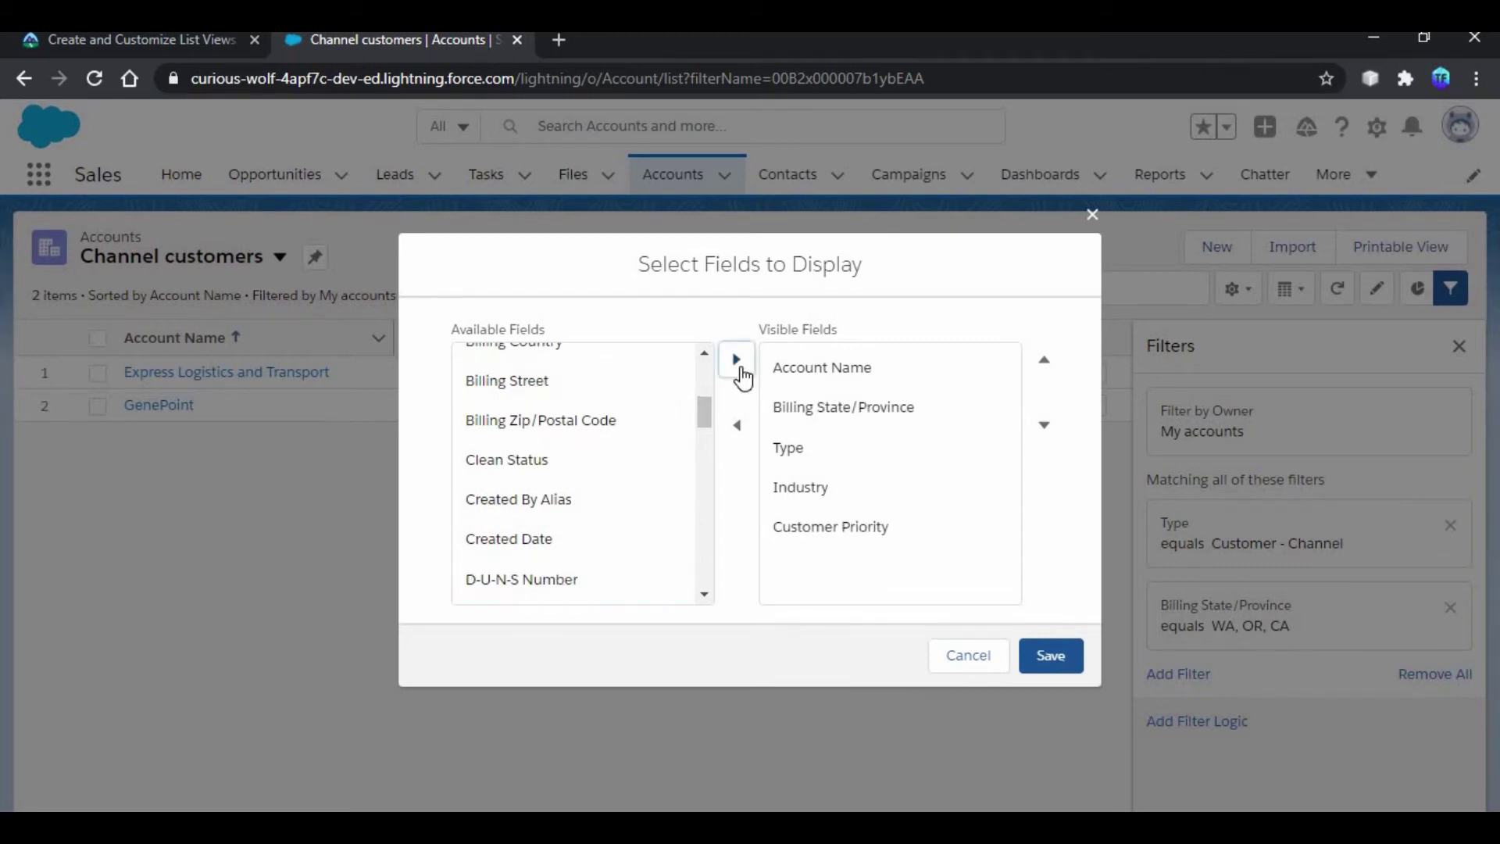
pyautogui.click(1059, 648)
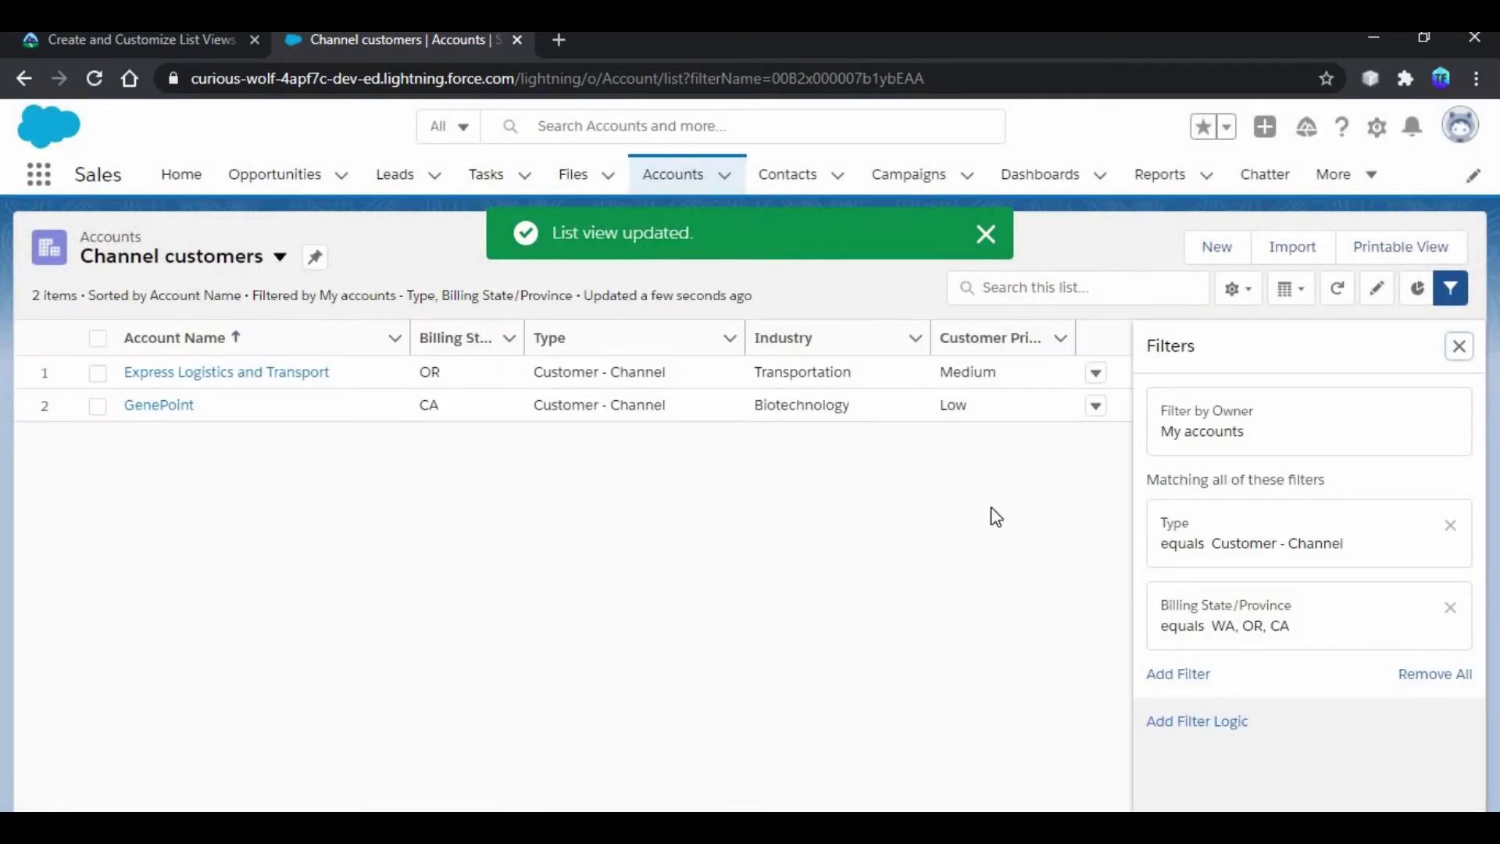
pyautogui.click(986, 234)
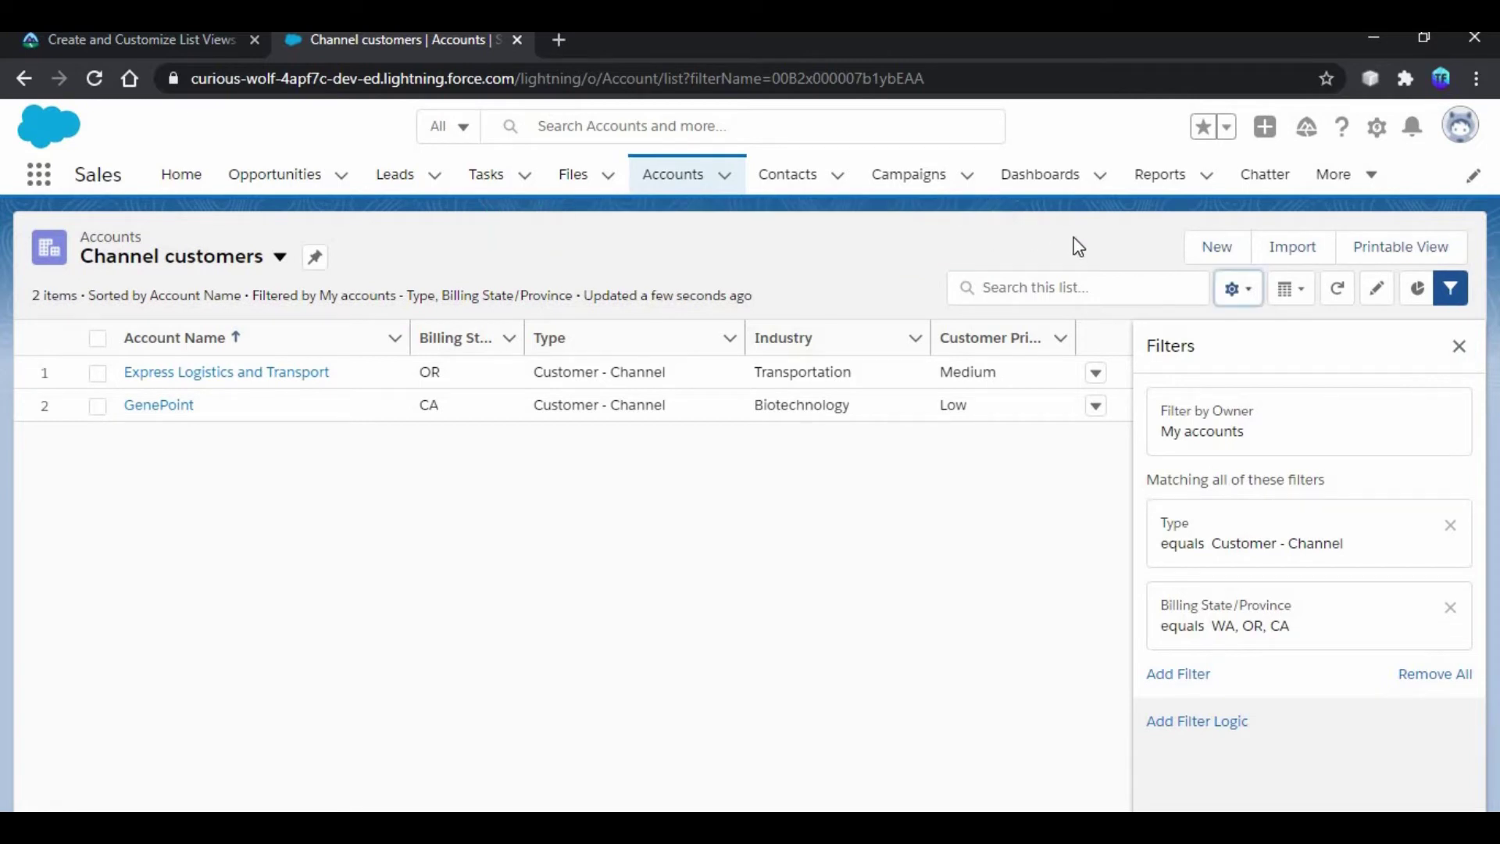
pyautogui.click(1416, 287)
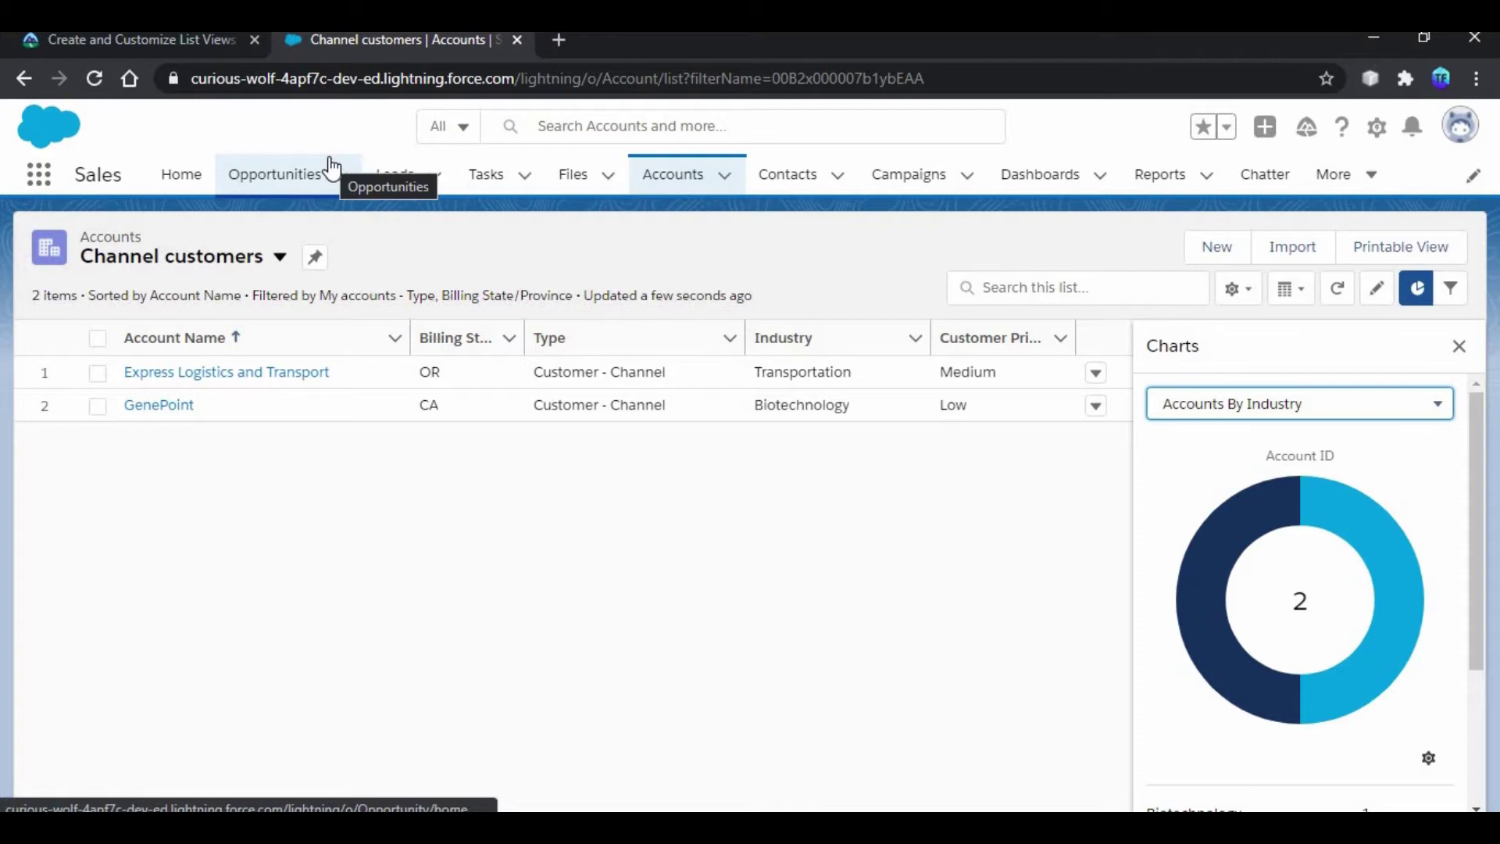
pyautogui.click(294, 174)
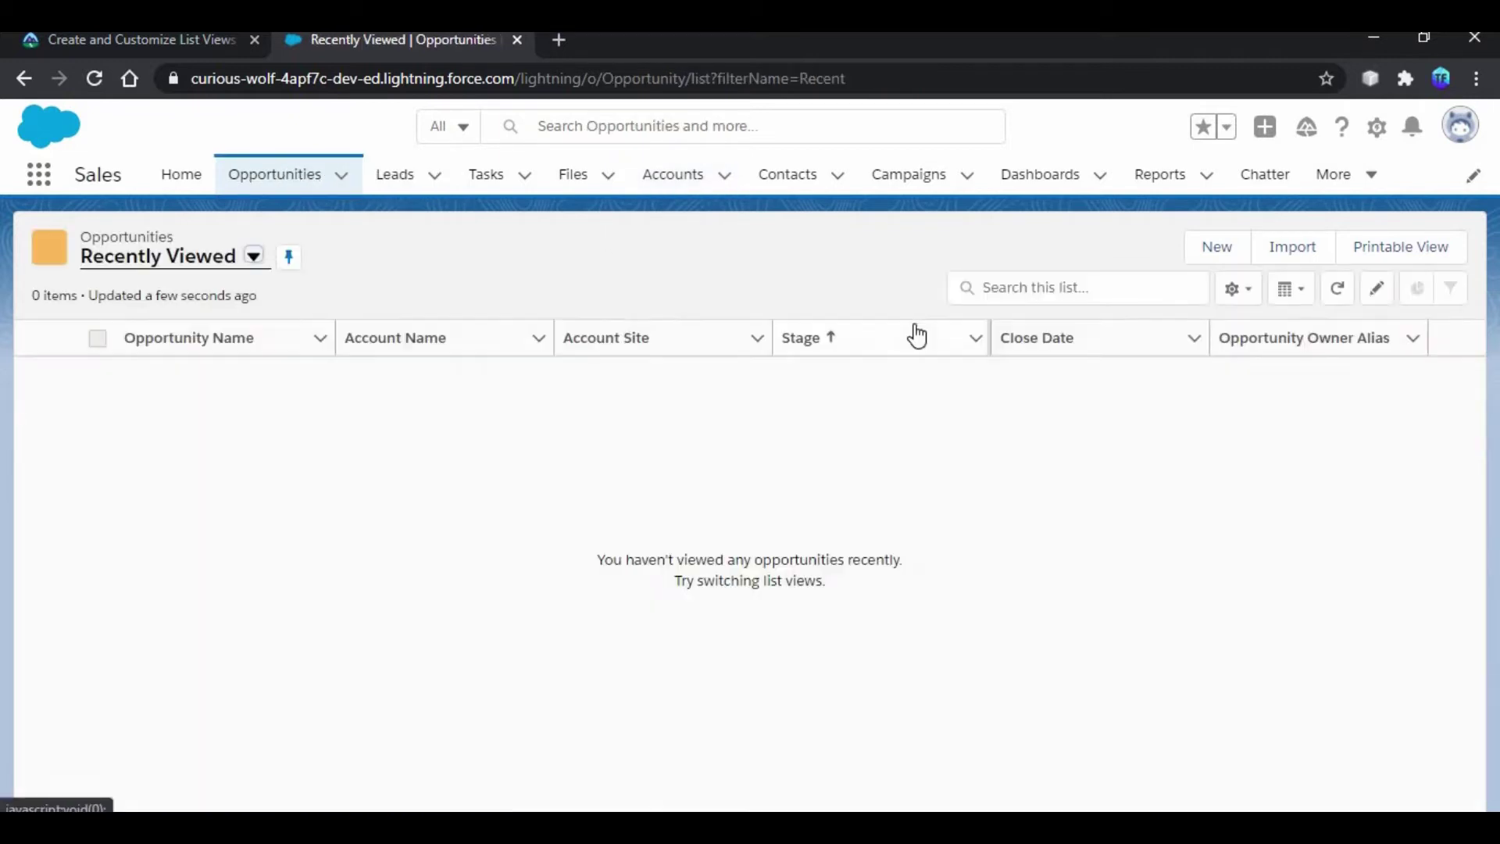
pyautogui.click(1233, 293)
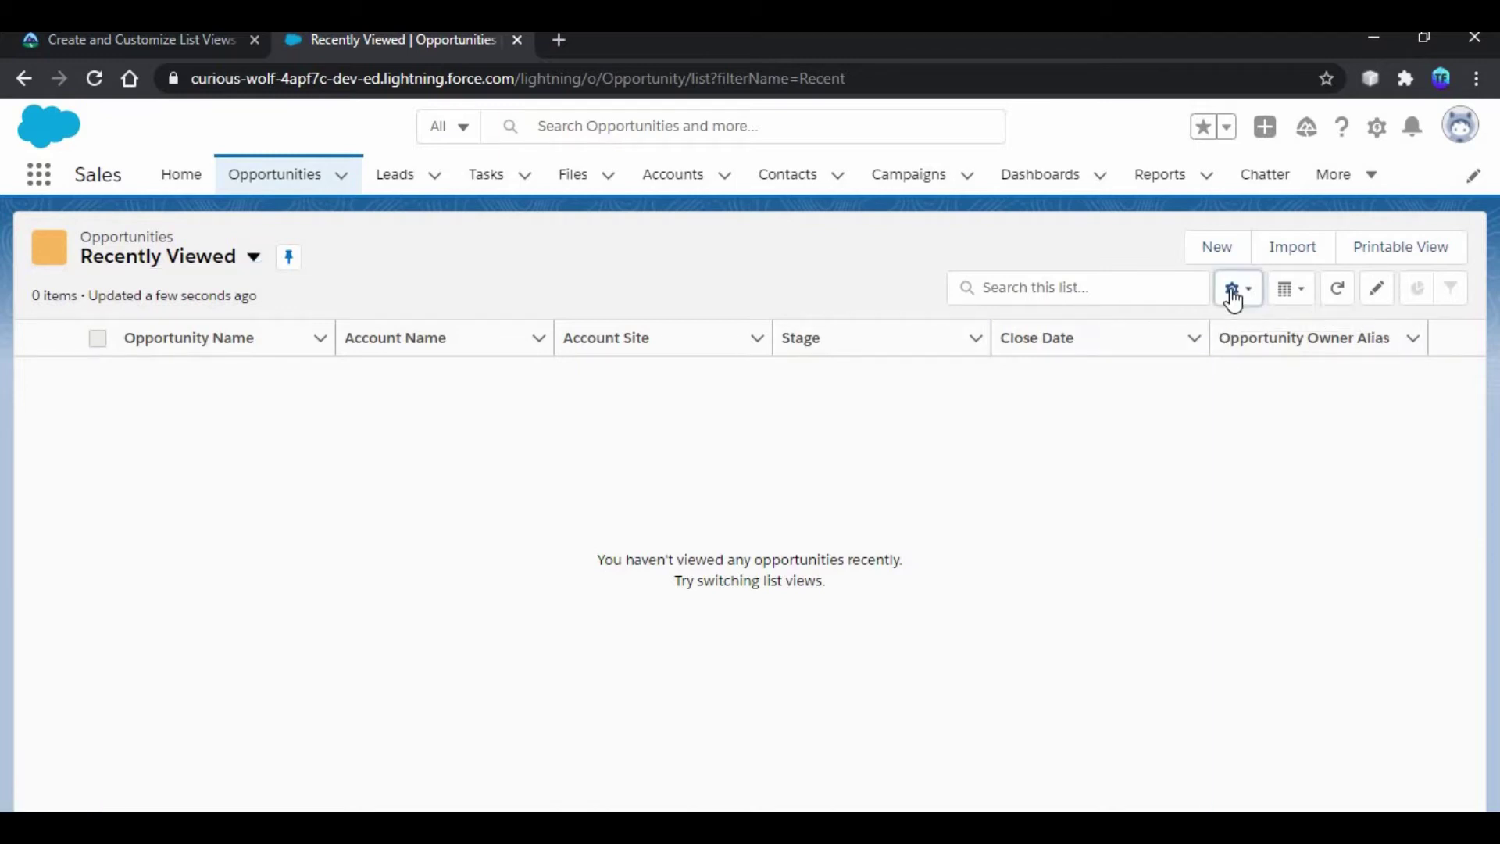
pyautogui.click(1233, 297)
pyautogui.click(1294, 296)
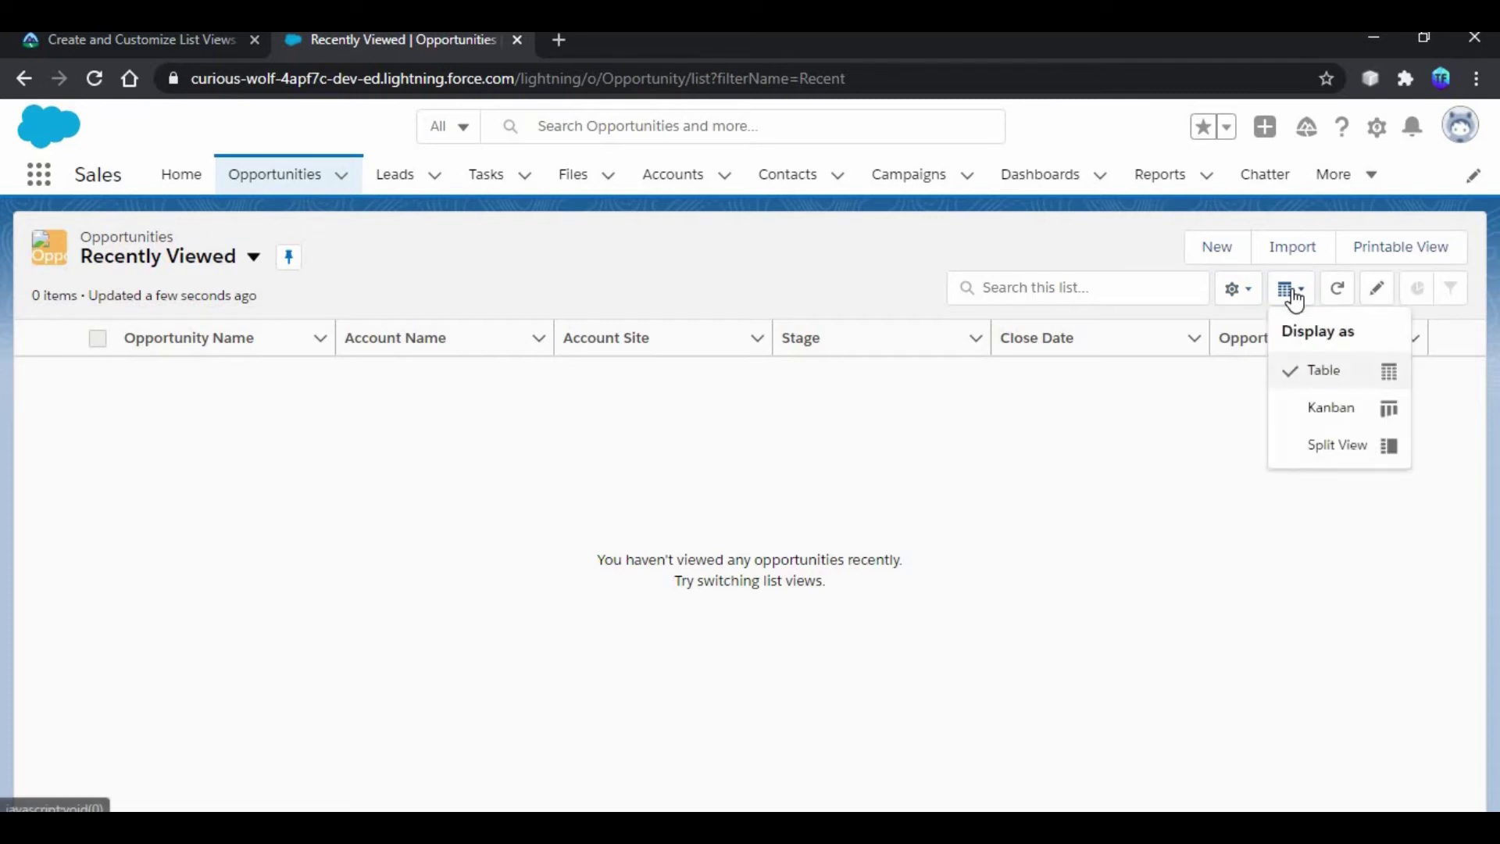
pyautogui.click(1294, 296)
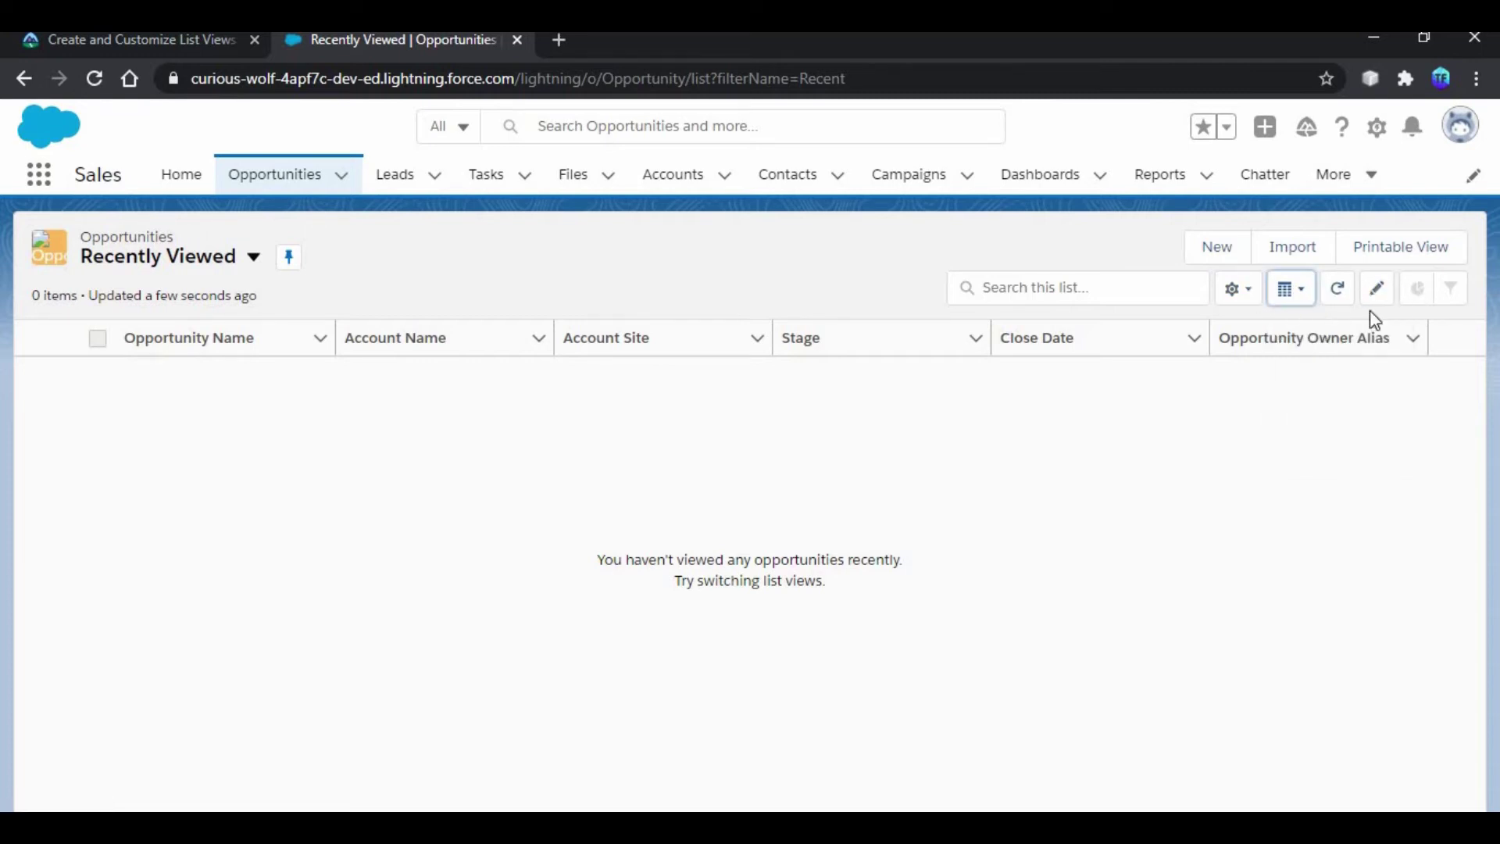
pyautogui.click(707, 177)
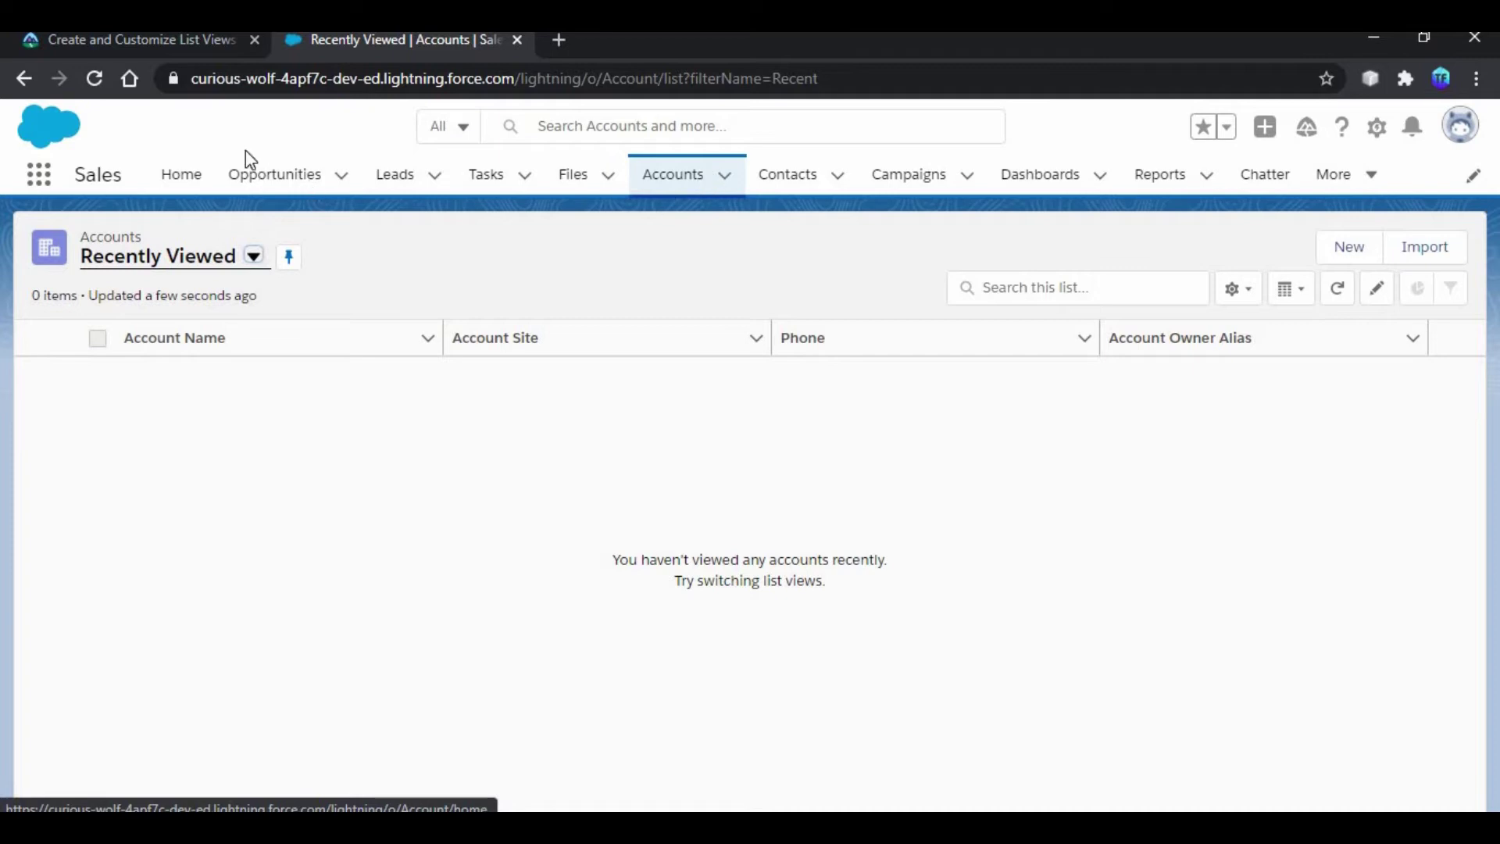
# Step: Open the All Opportunities list view on the Opportunities object
pyautogui.click(293, 175)
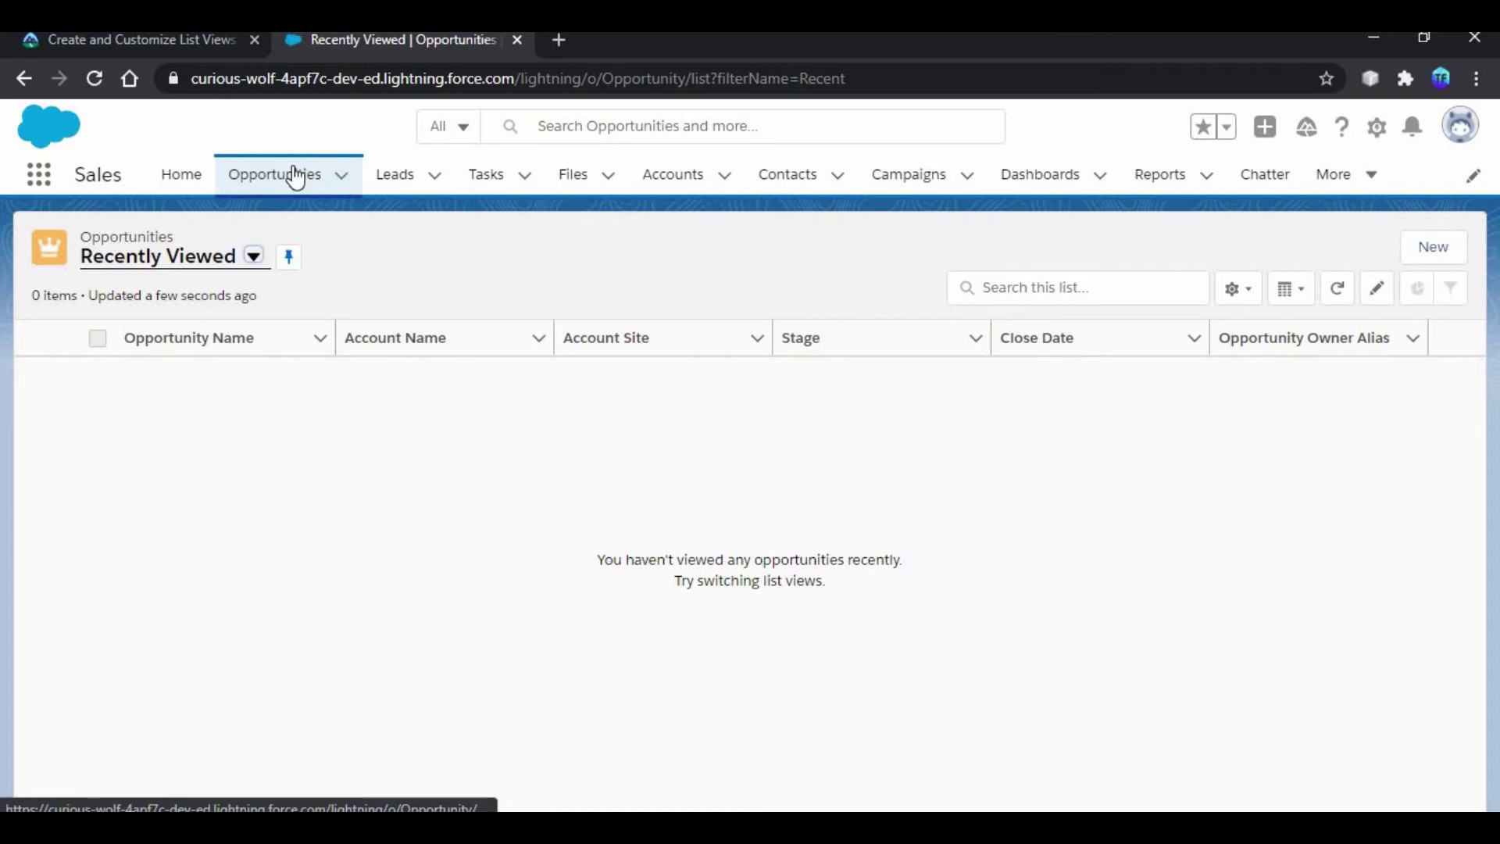
pyautogui.click(254, 258)
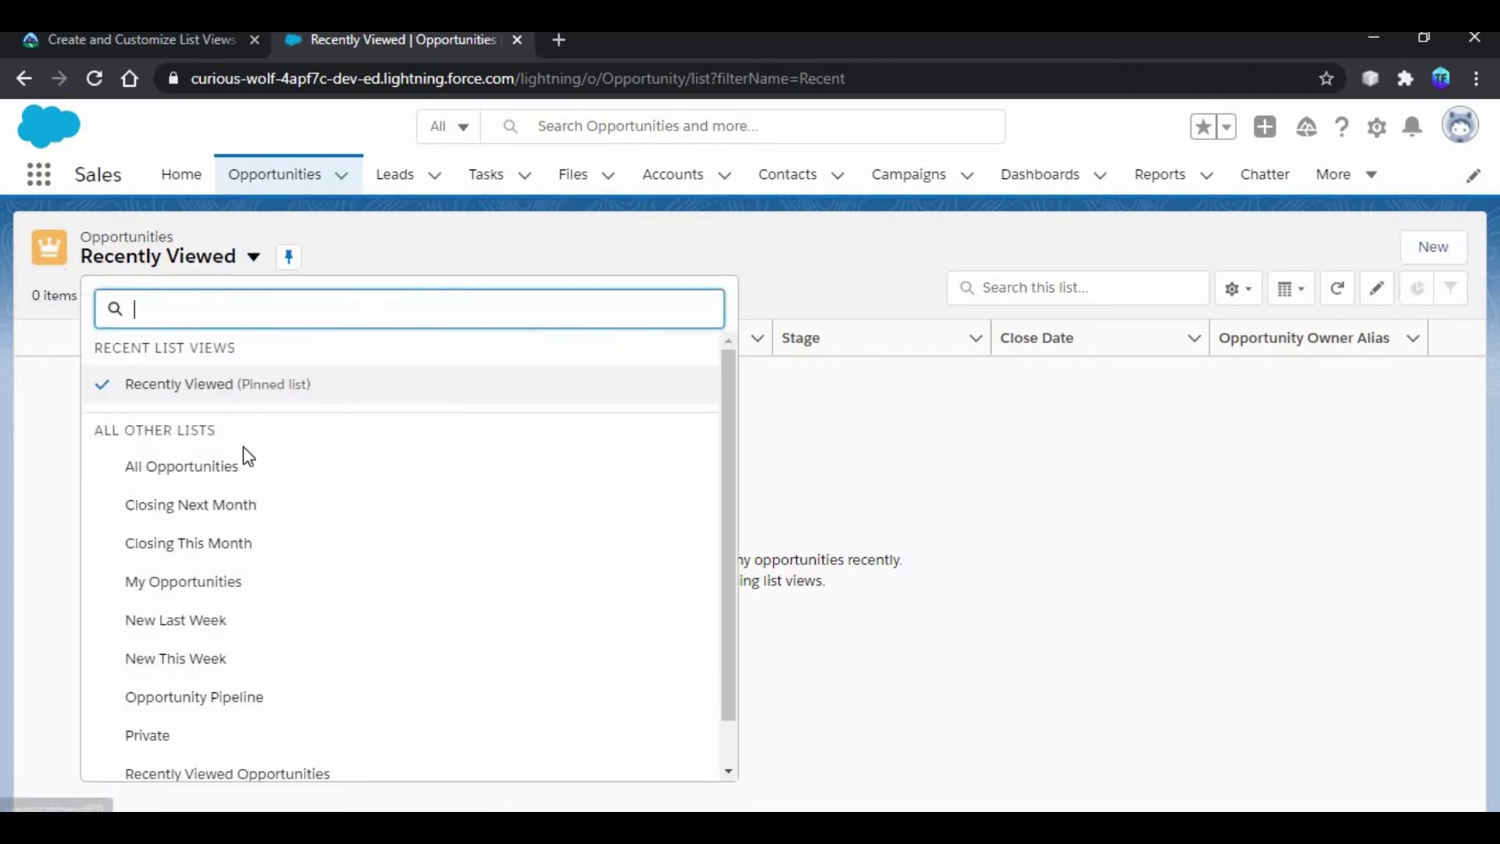
pyautogui.click(241, 467)
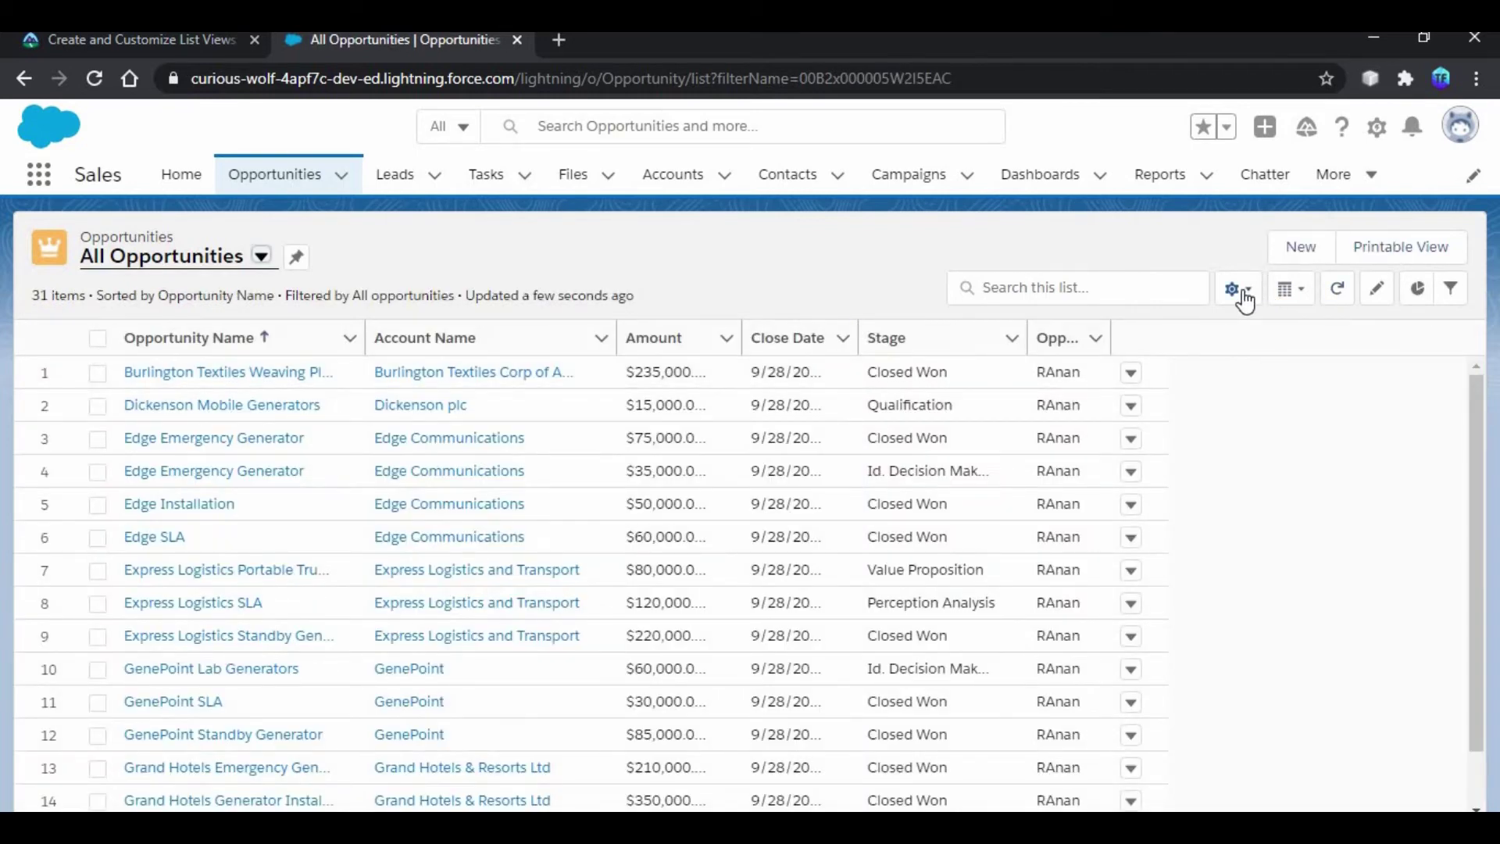
# Step: Show the charts for the All Opportunities list view and look through the Pipeline By Stage chart
pyautogui.click(1418, 291)
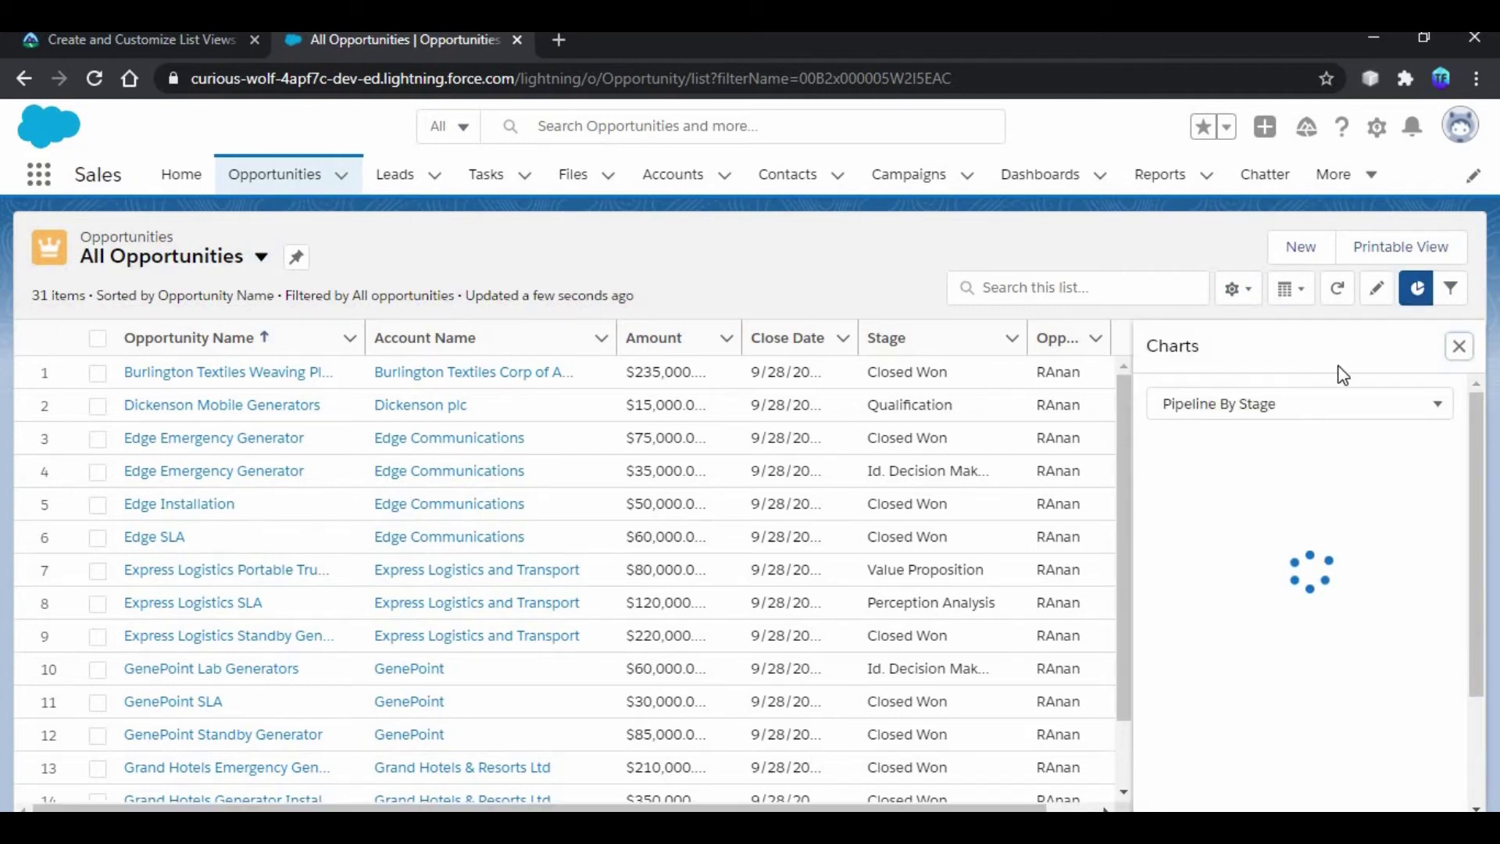
pyautogui.click(1342, 403)
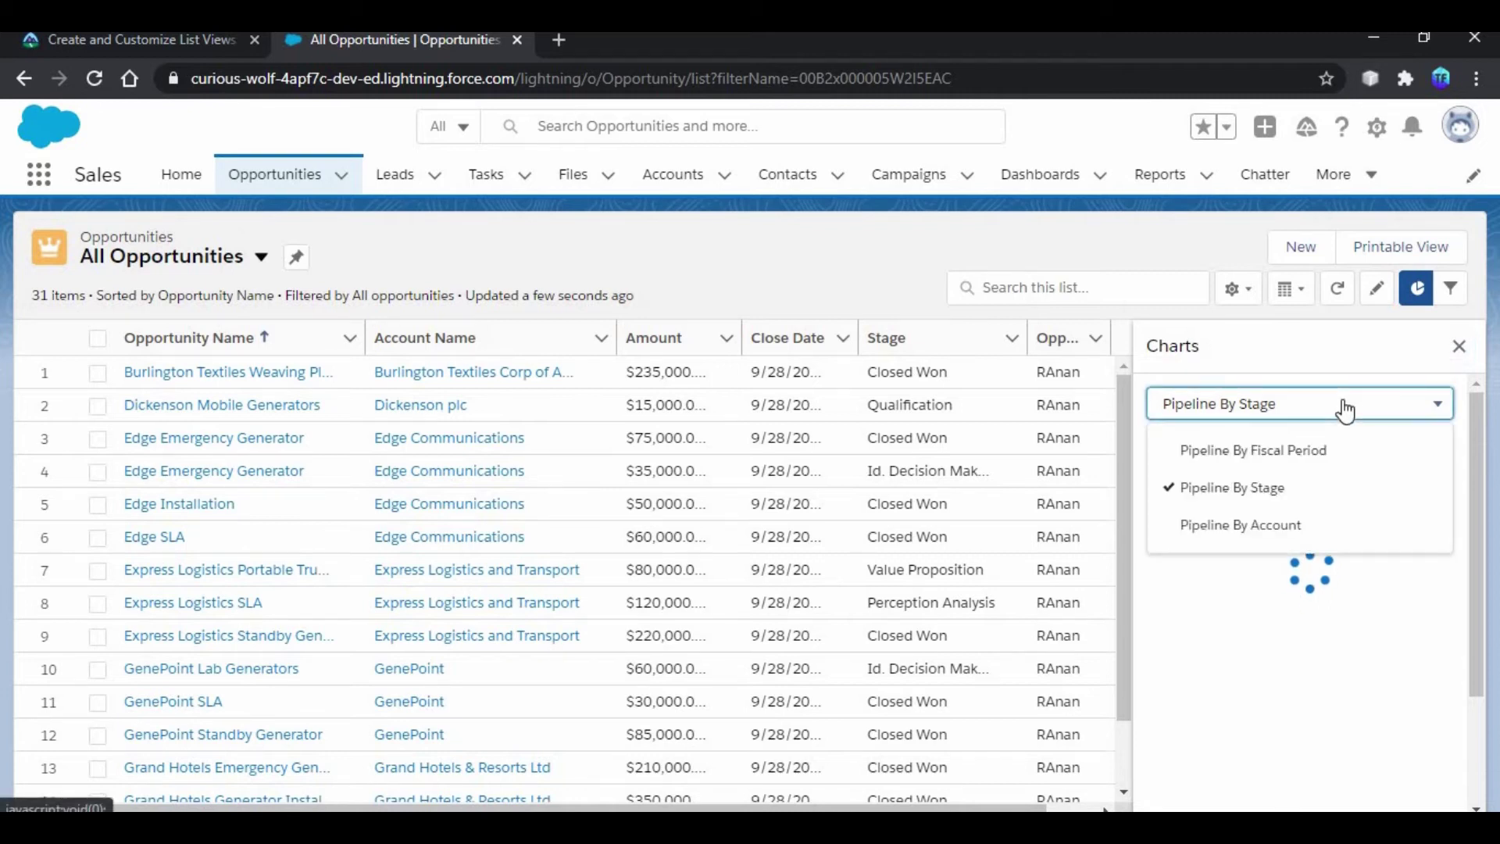
pyautogui.click(1341, 403)
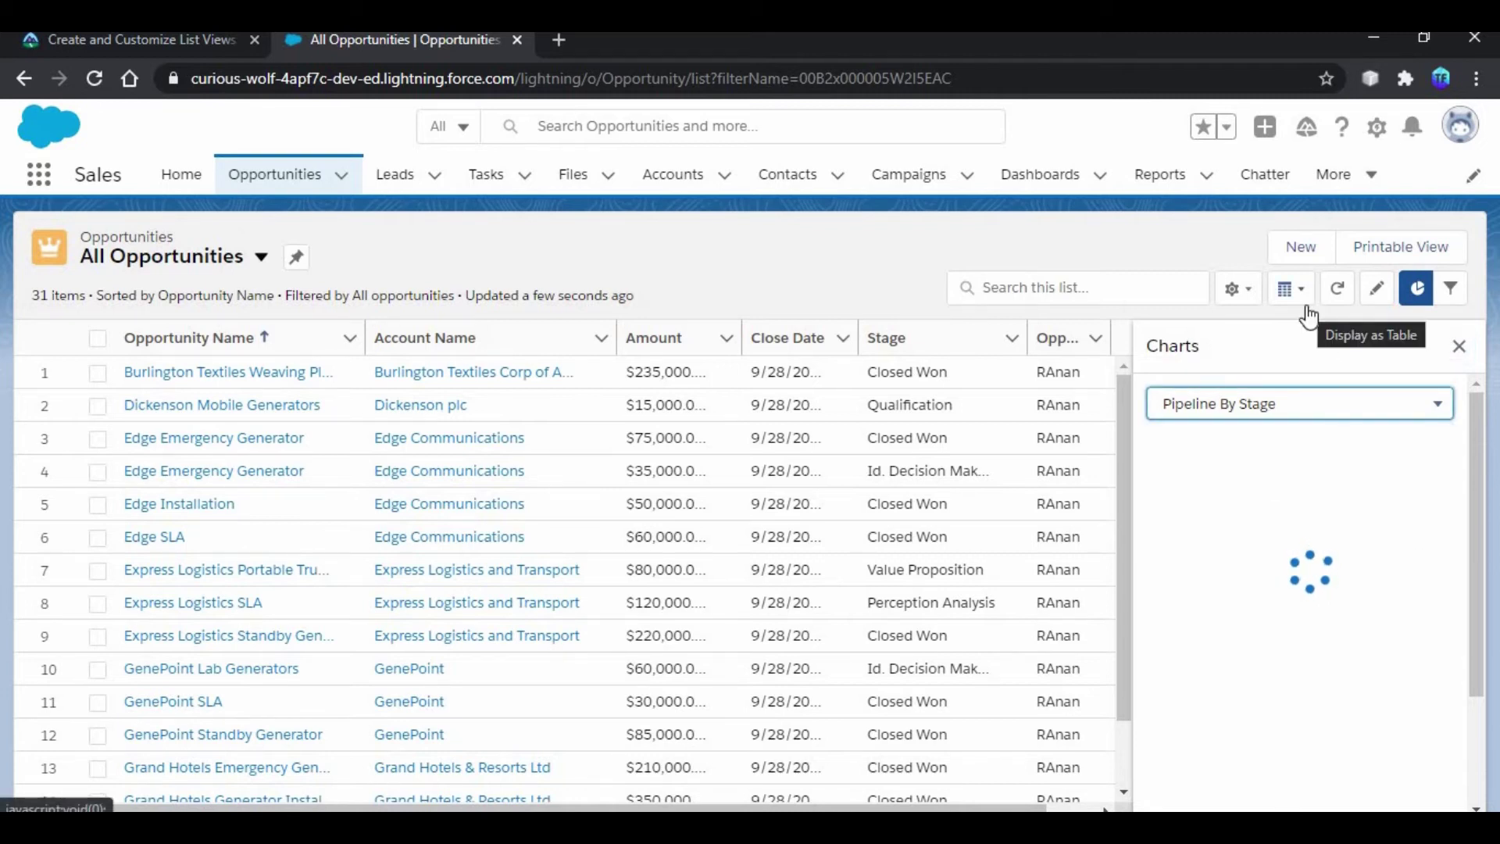
pyautogui.click(1238, 289)
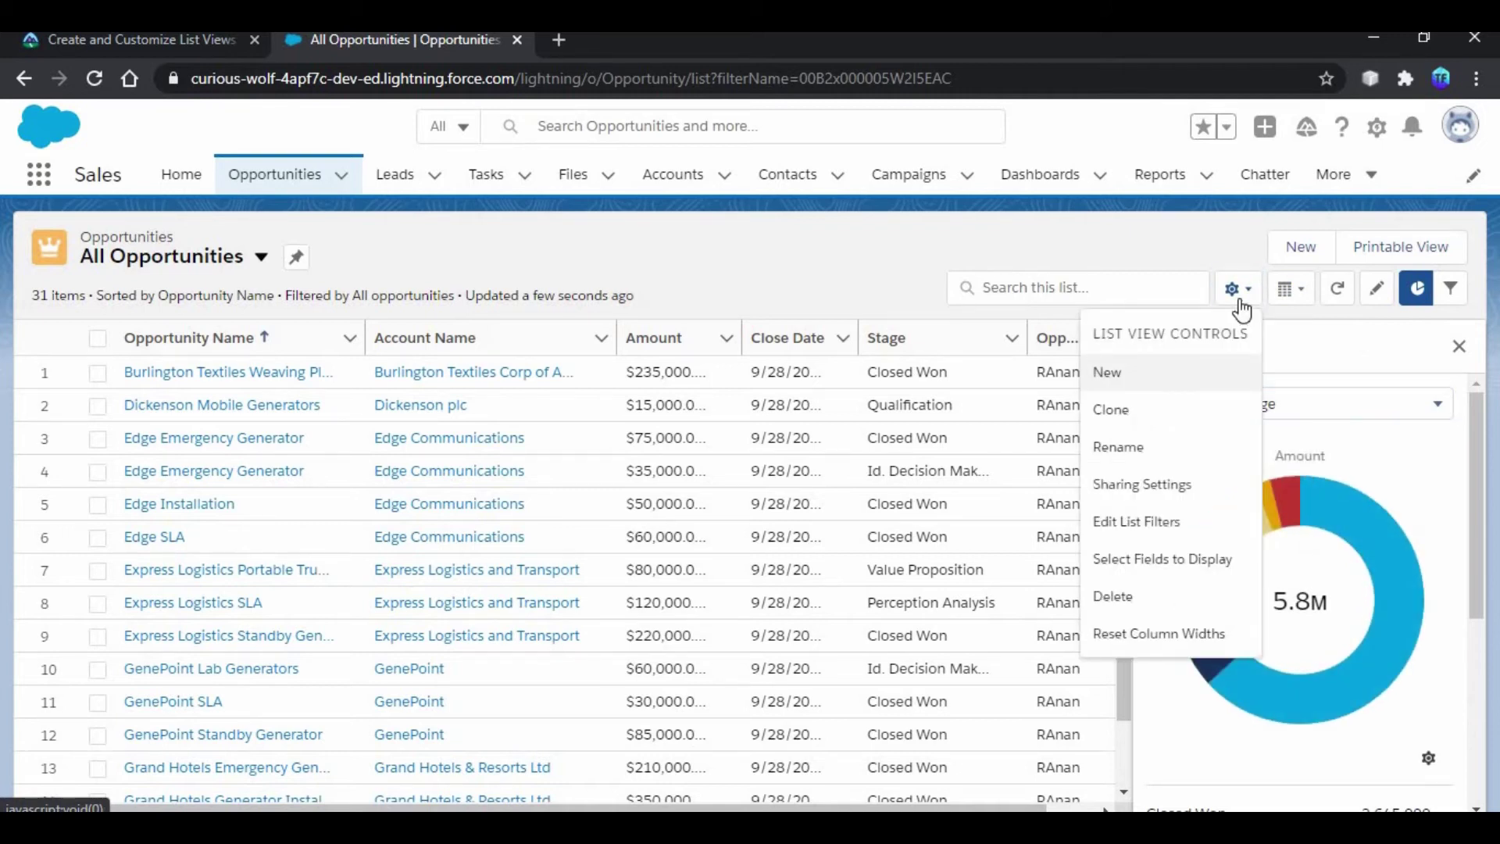
pyautogui.click(1239, 300)
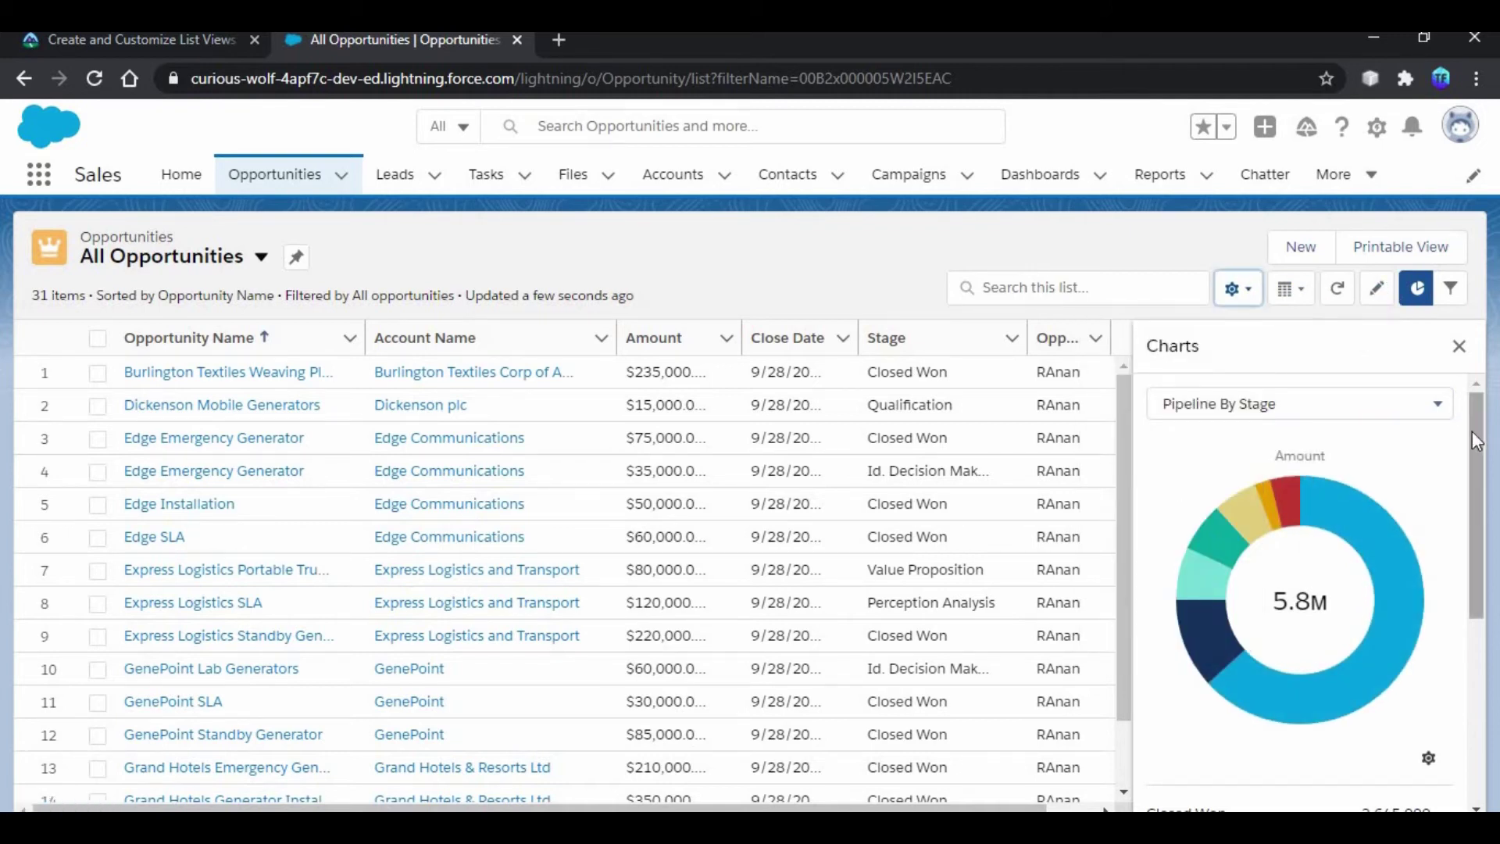
pyautogui.scroll(-5, 1472, 428)
pyautogui.scroll(3, 1451, 578)
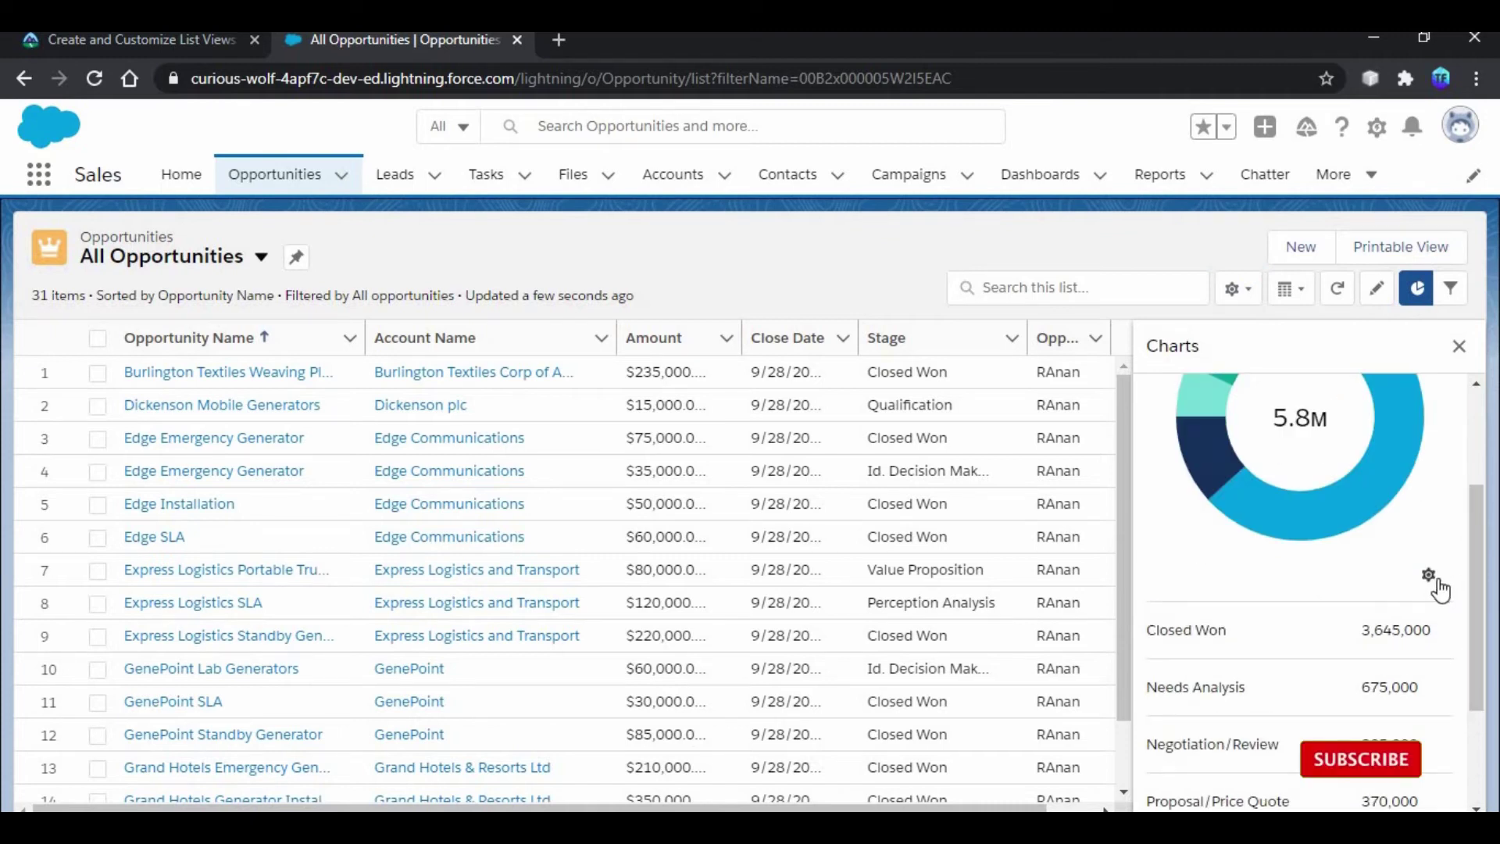
# Step: Start a new chart for the All Opportunities list view and name it Pipelie Total Value
pyautogui.click(1428, 575)
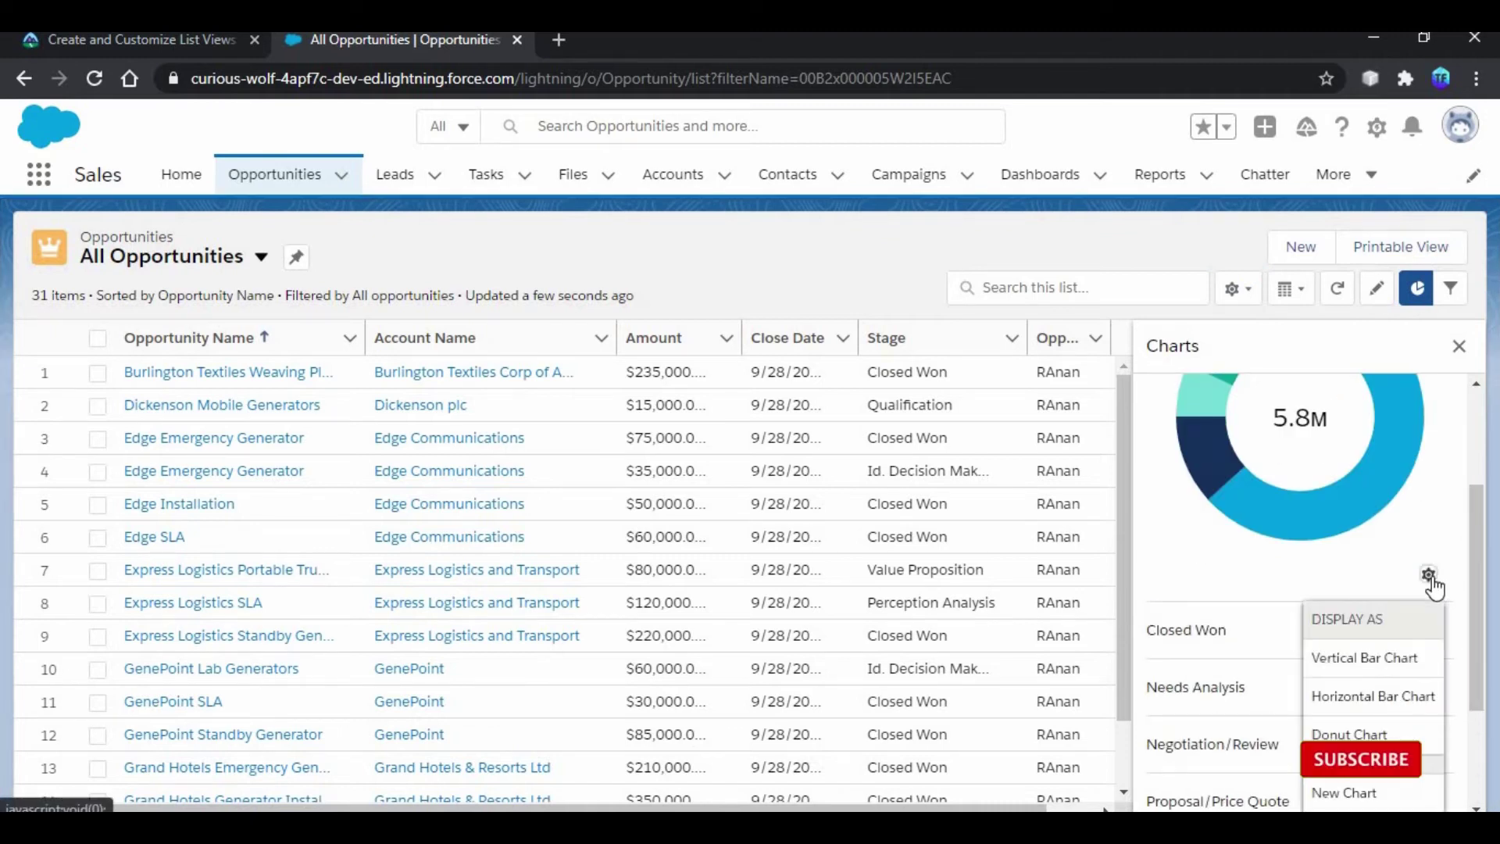
pyautogui.click(1377, 797)
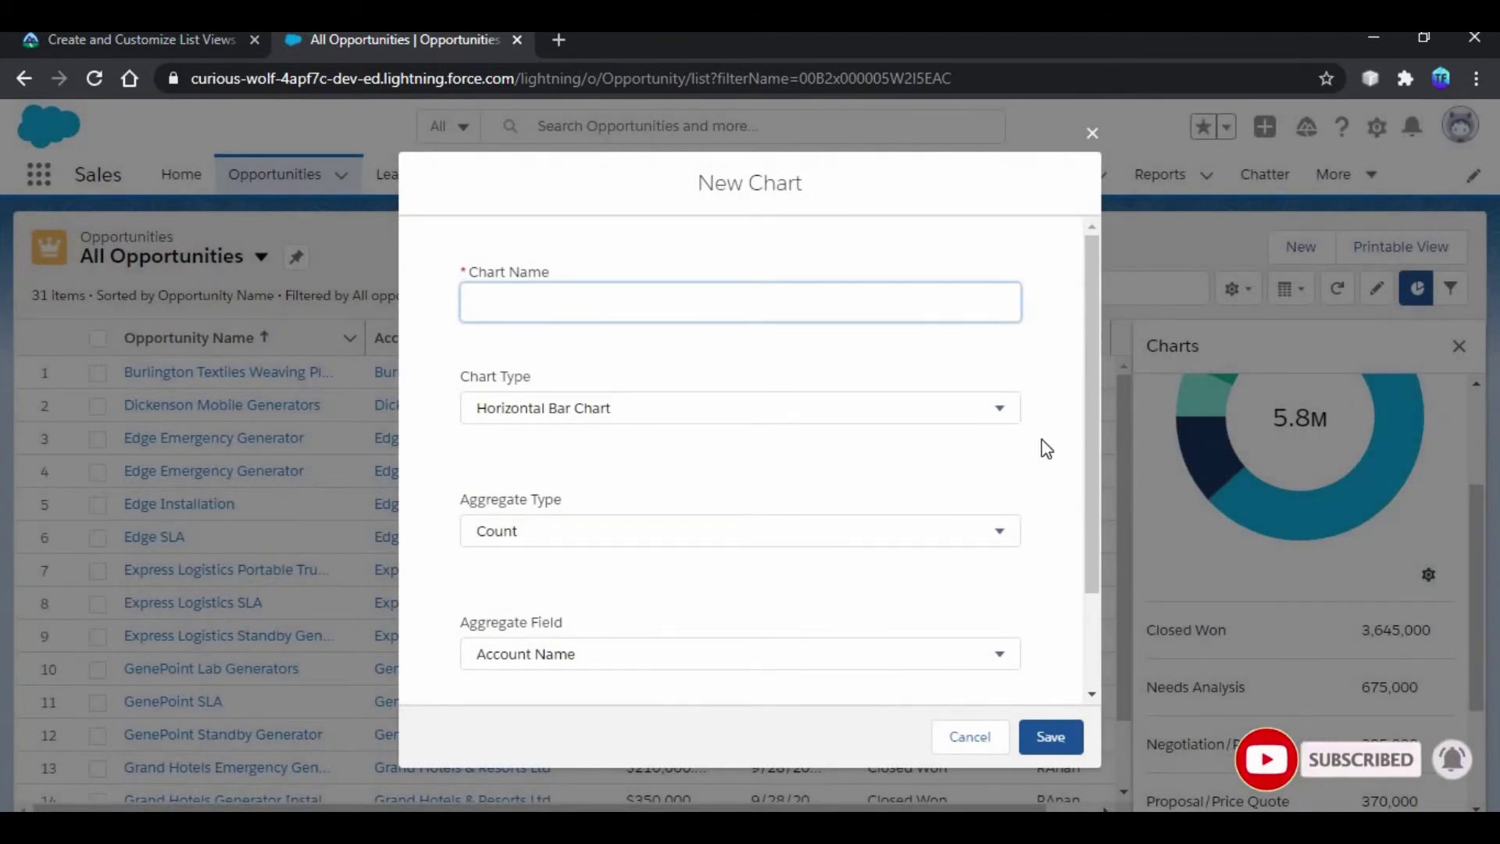
pyautogui.write('p')
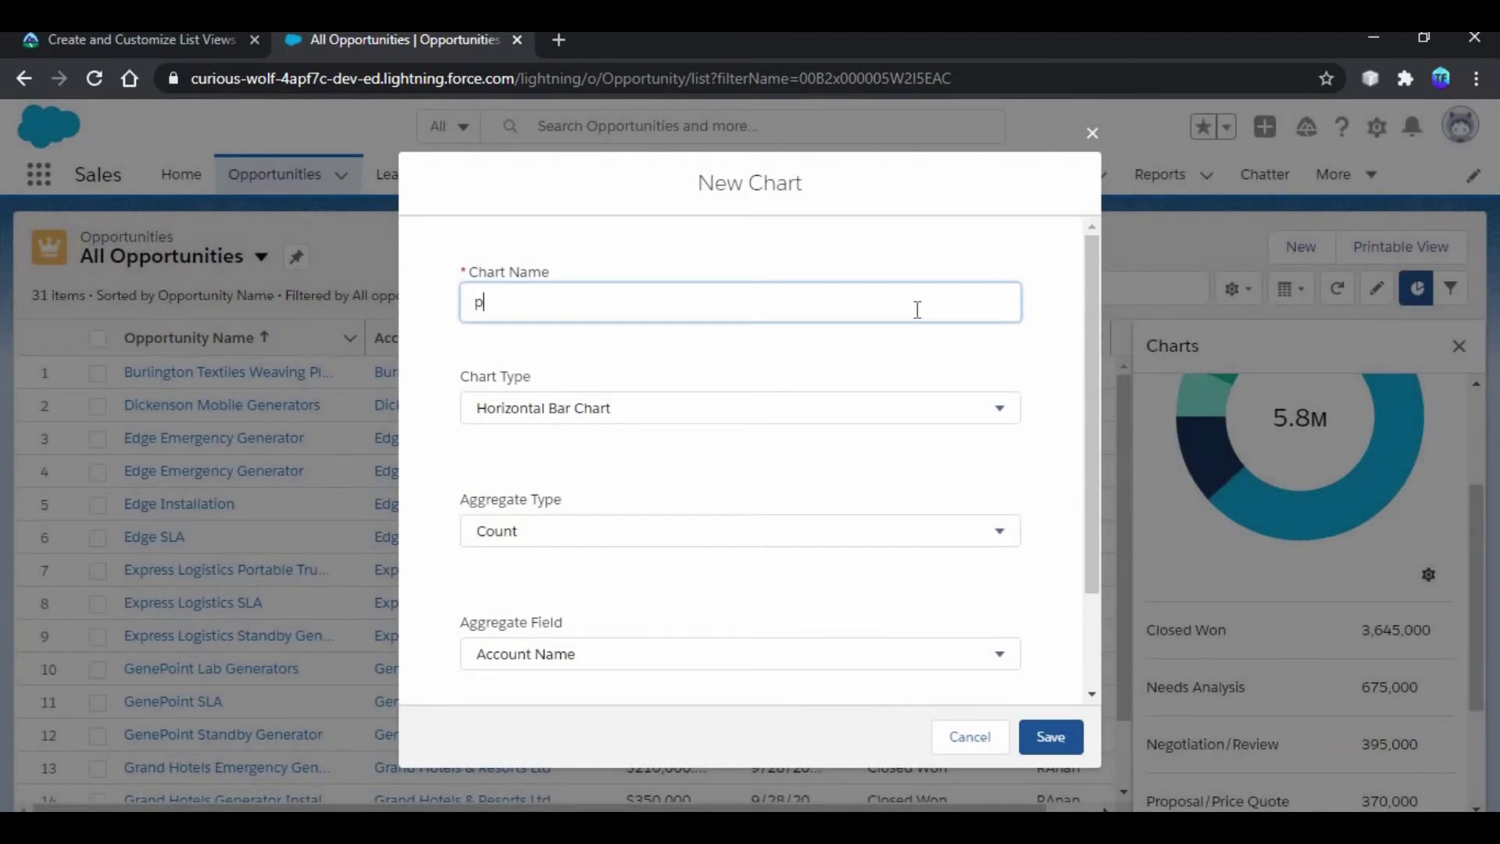
pyautogui.write('l')
pyautogui.press('BackSpace')
pyautogui.press('BackSpace')
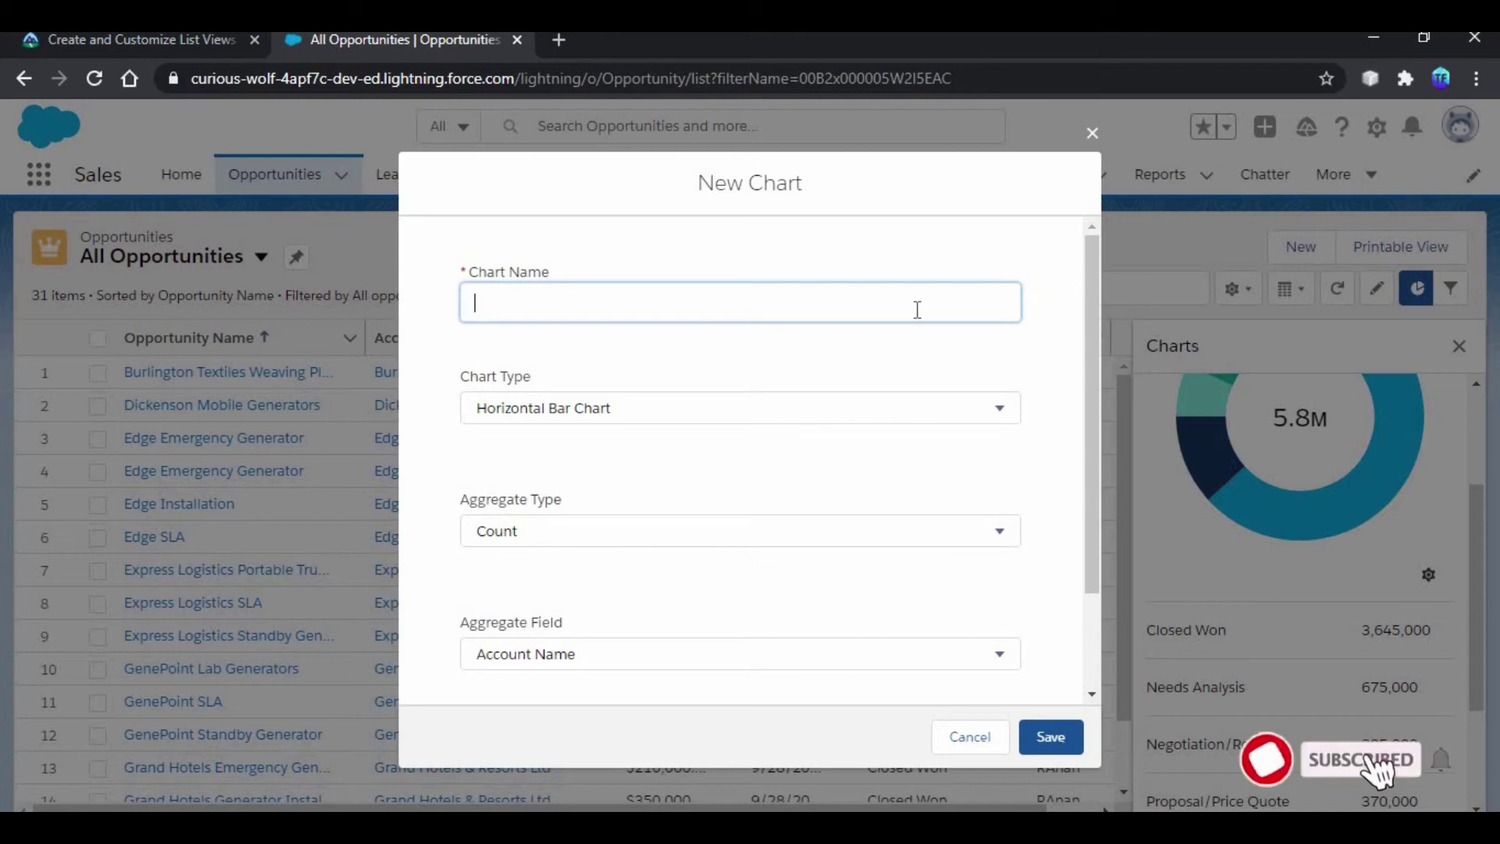
pyautogui.write('Pi')
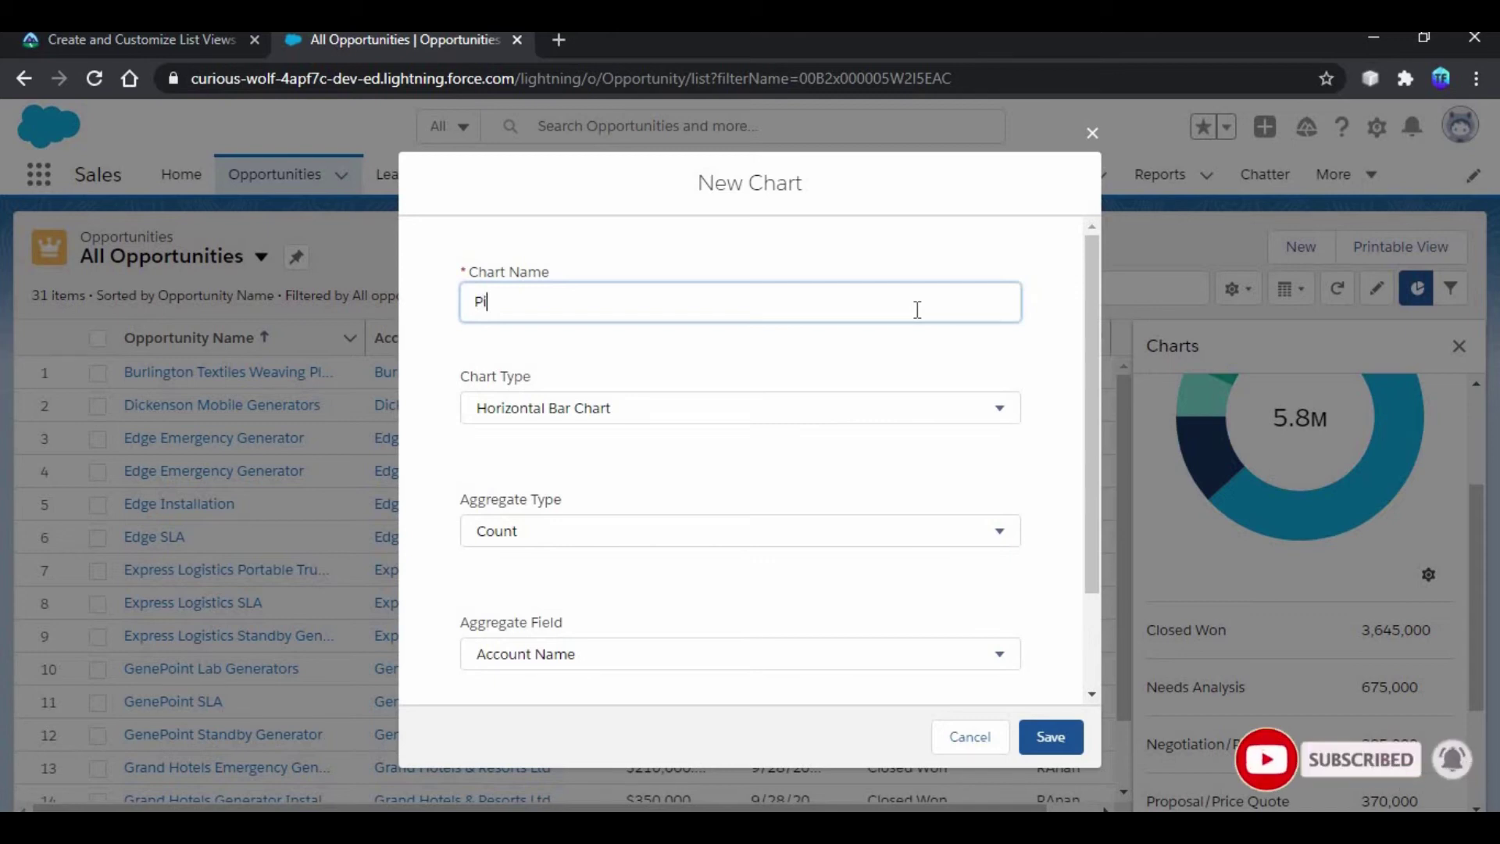
pyautogui.write('pelie Total Value')
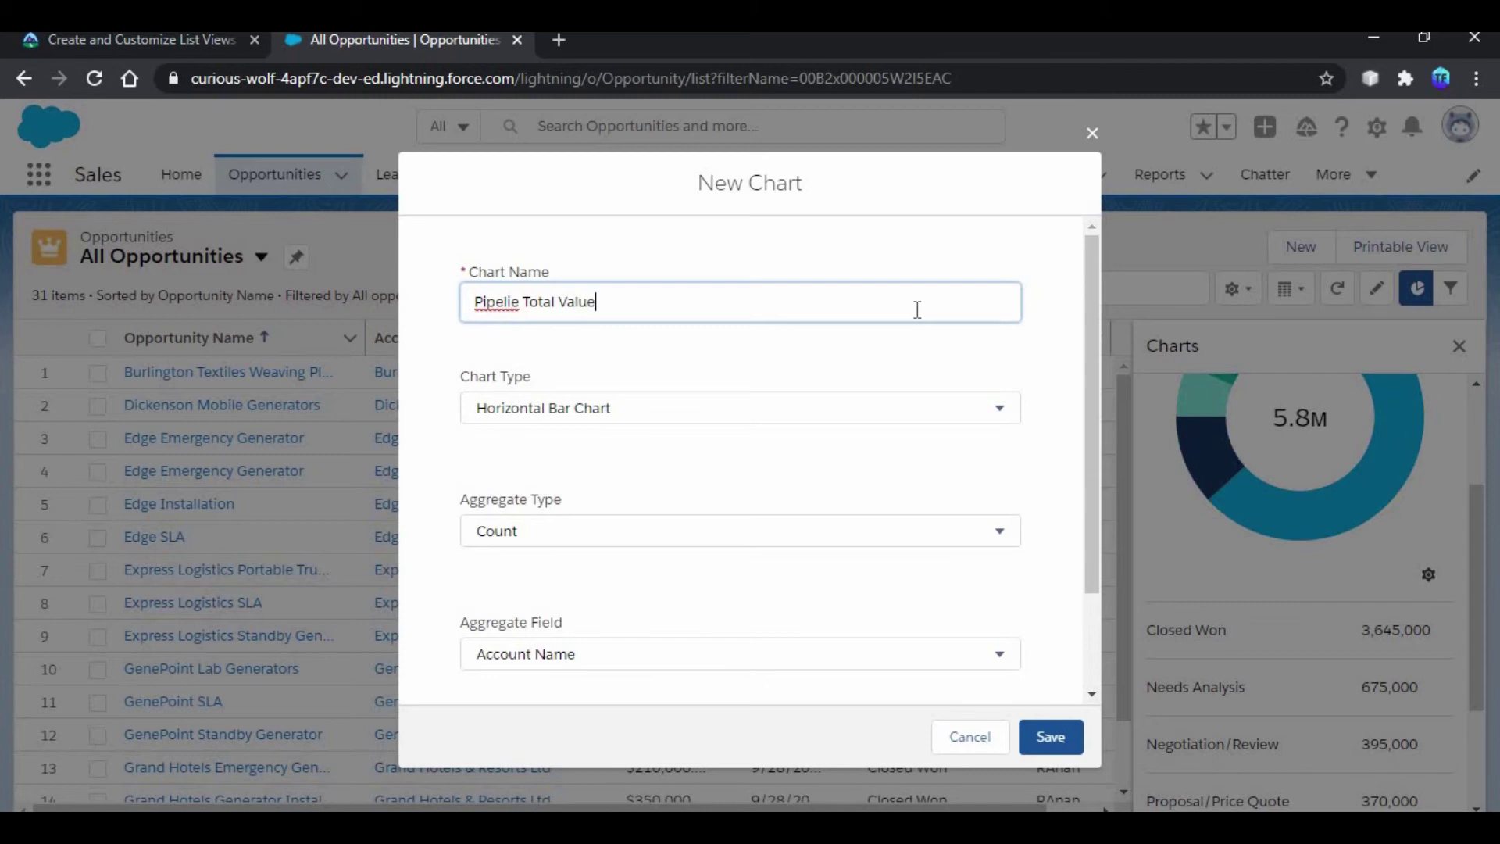
# Step: Set the new chart's type to Donut Chart and aggregate type to Sum, with Amount as the aggregate field
pyautogui.click(896, 417)
pyautogui.click(835, 533)
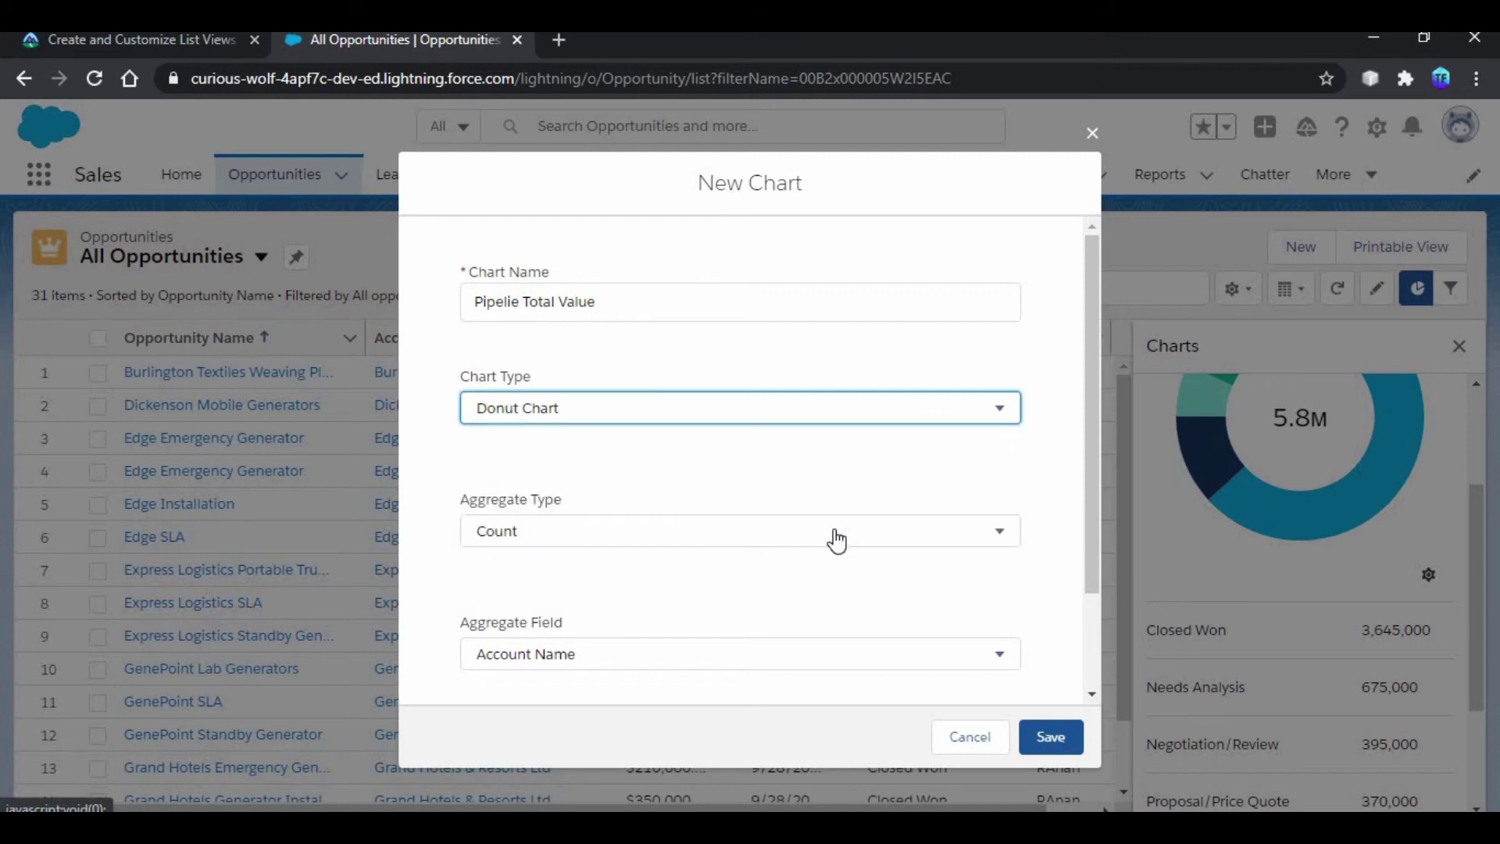
pyautogui.click(684, 531)
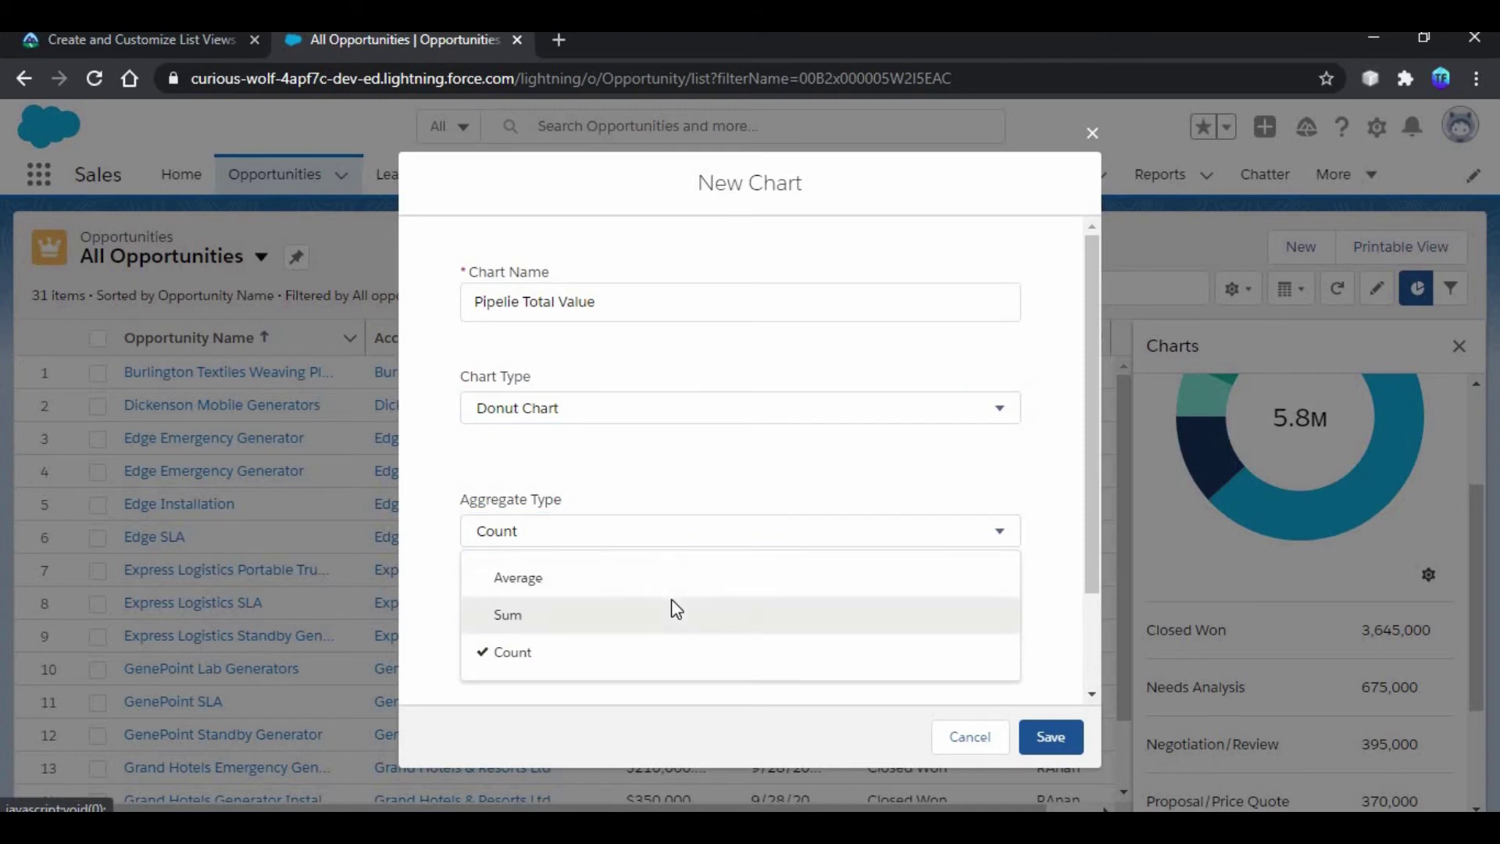
pyautogui.click(675, 612)
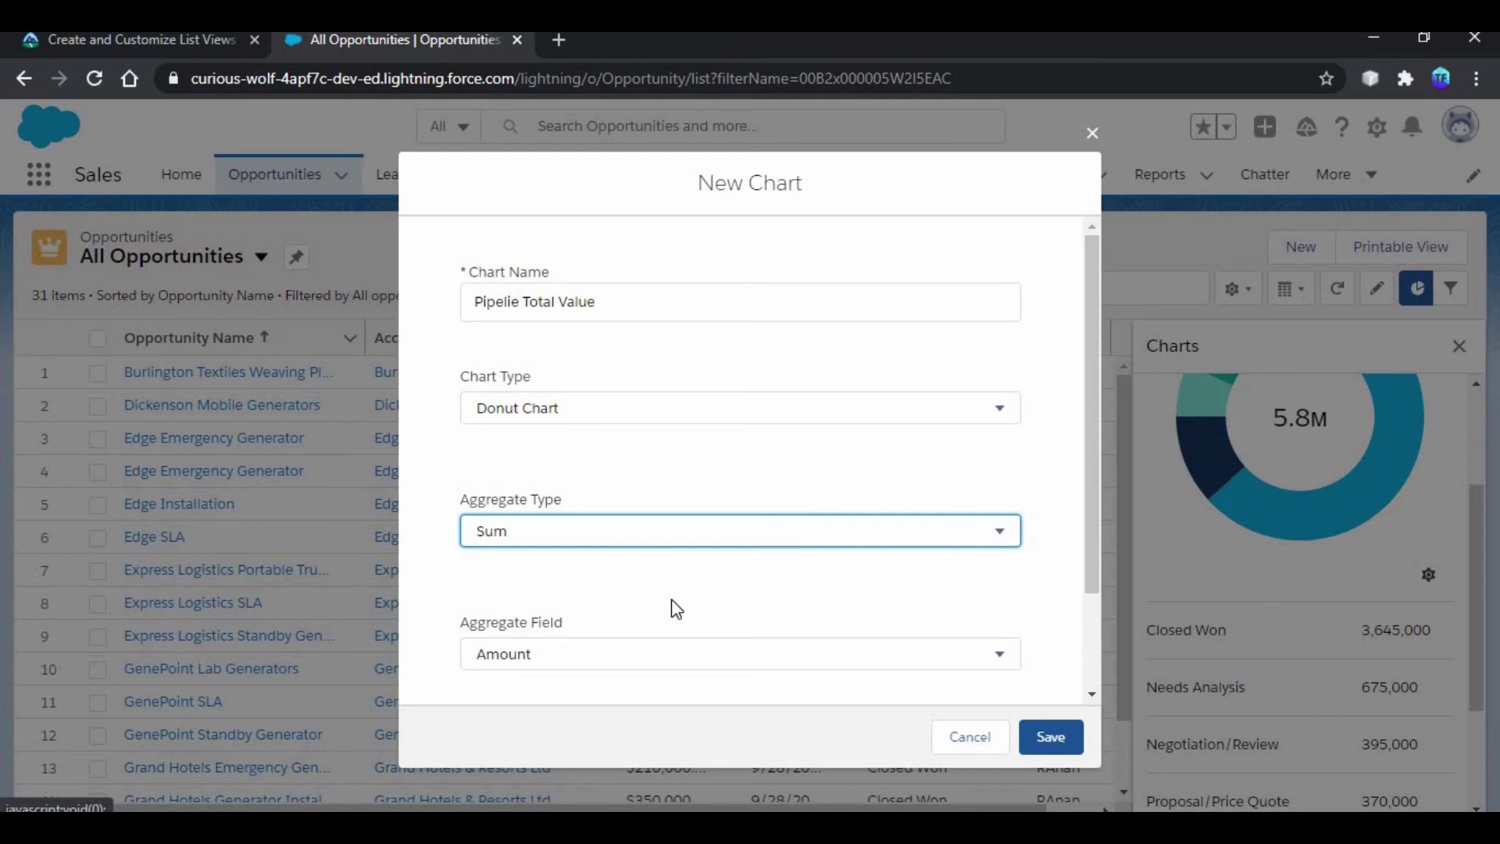
pyautogui.moveTo(1096, 552); pyautogui.dragTo(1097, 591)
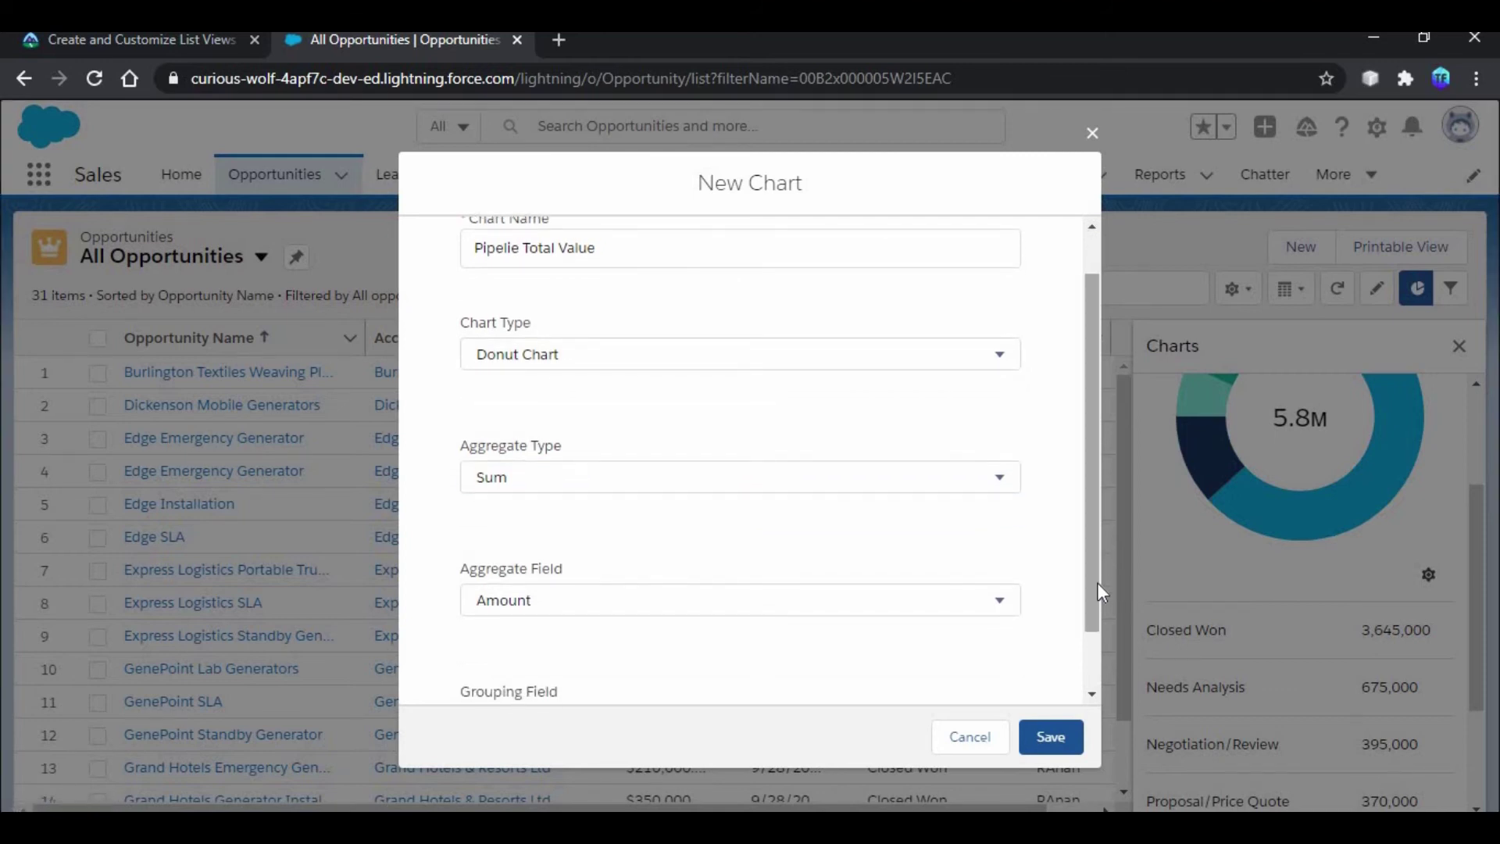
pyautogui.click(964, 605)
pyautogui.click(964, 605)
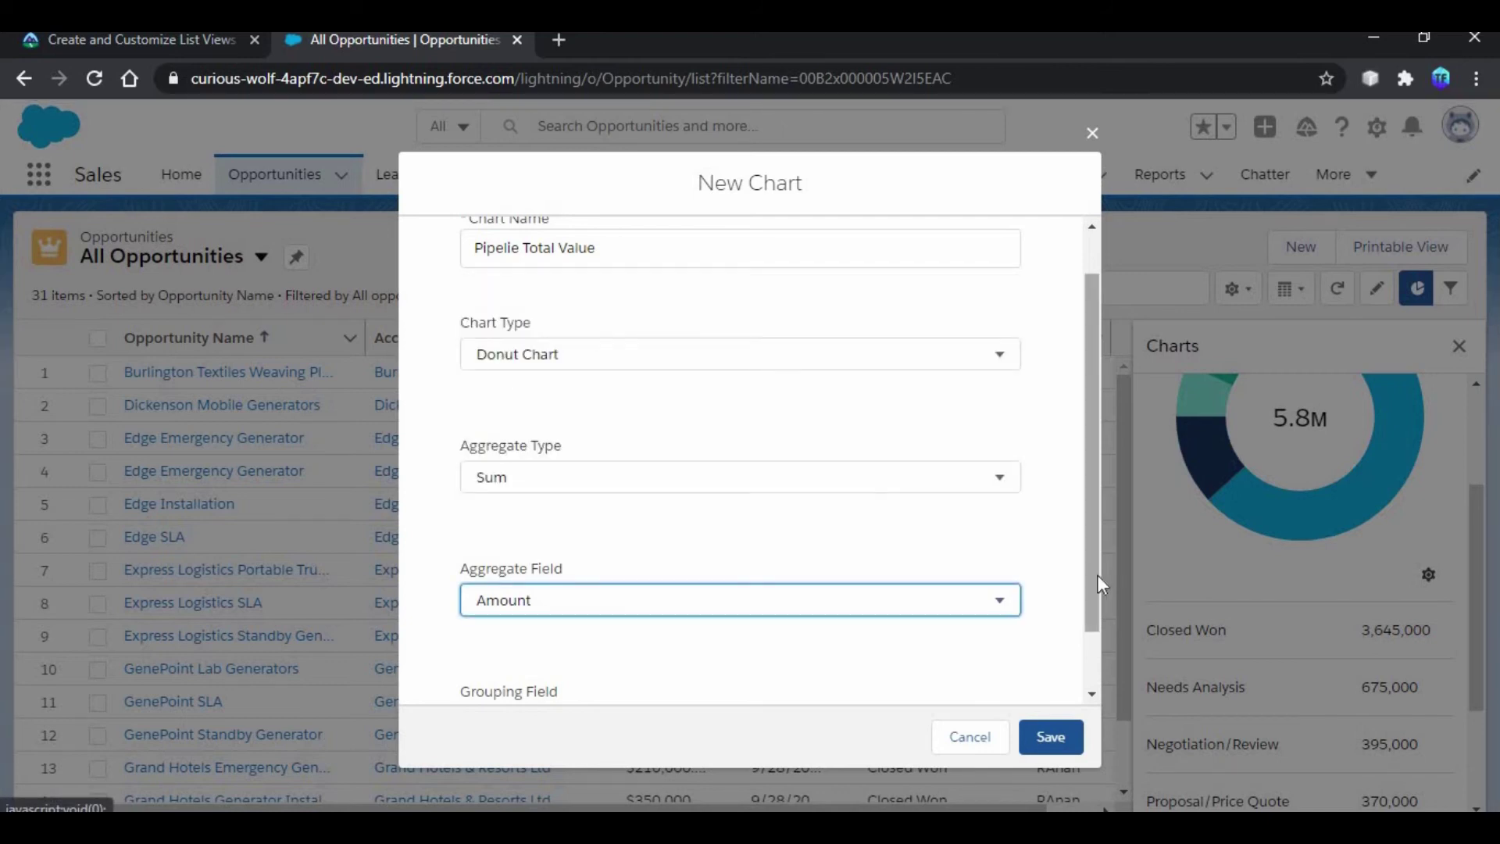
pyautogui.scroll(-2, 1097, 575)
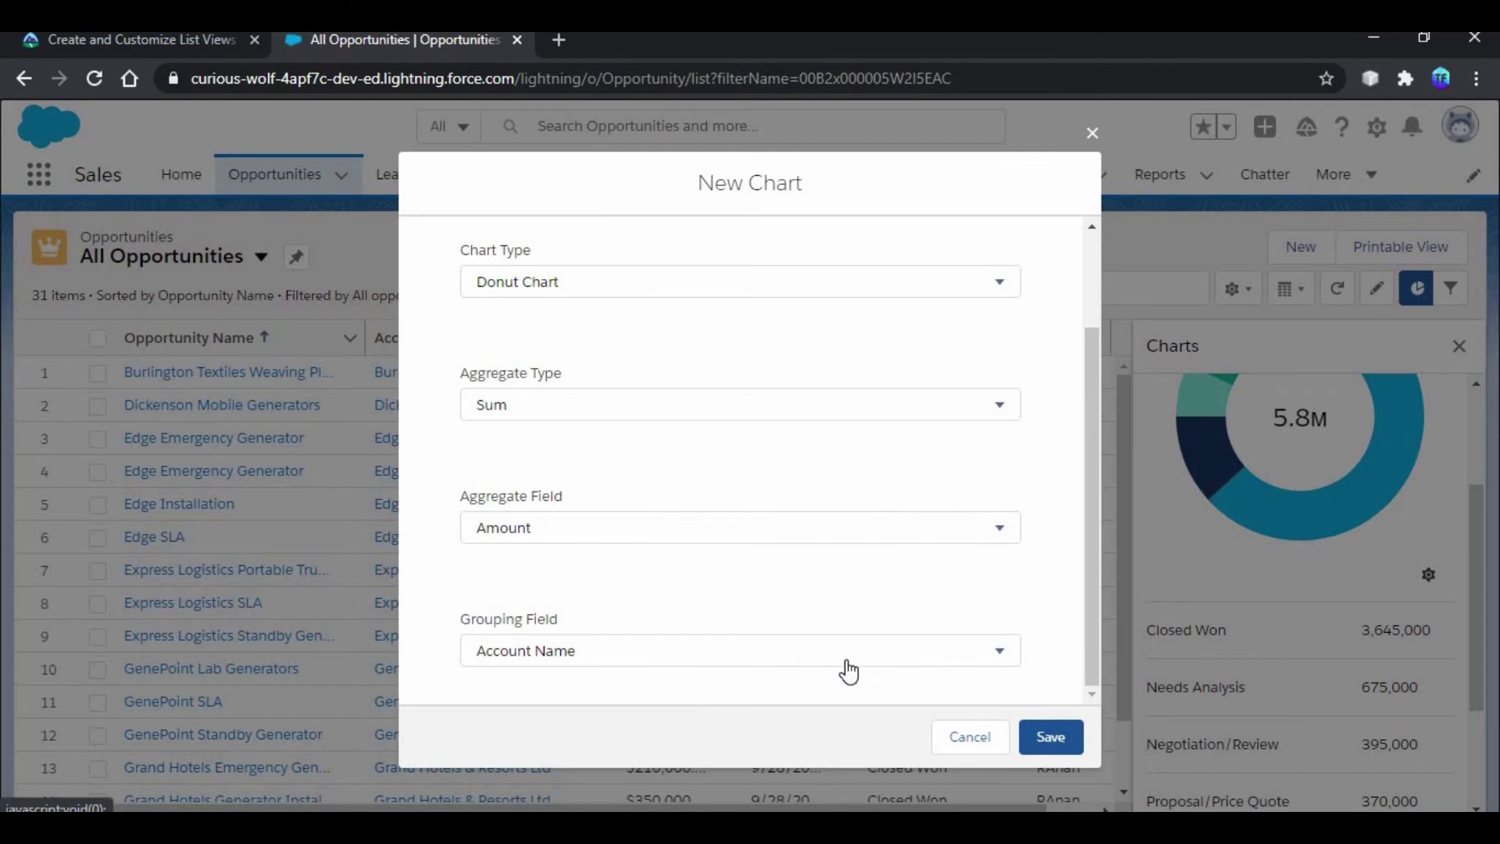
# Step: Group the new donut chart by Account Name, save it, and look through the Pipelie Total Value chart
pyautogui.click(678, 660)
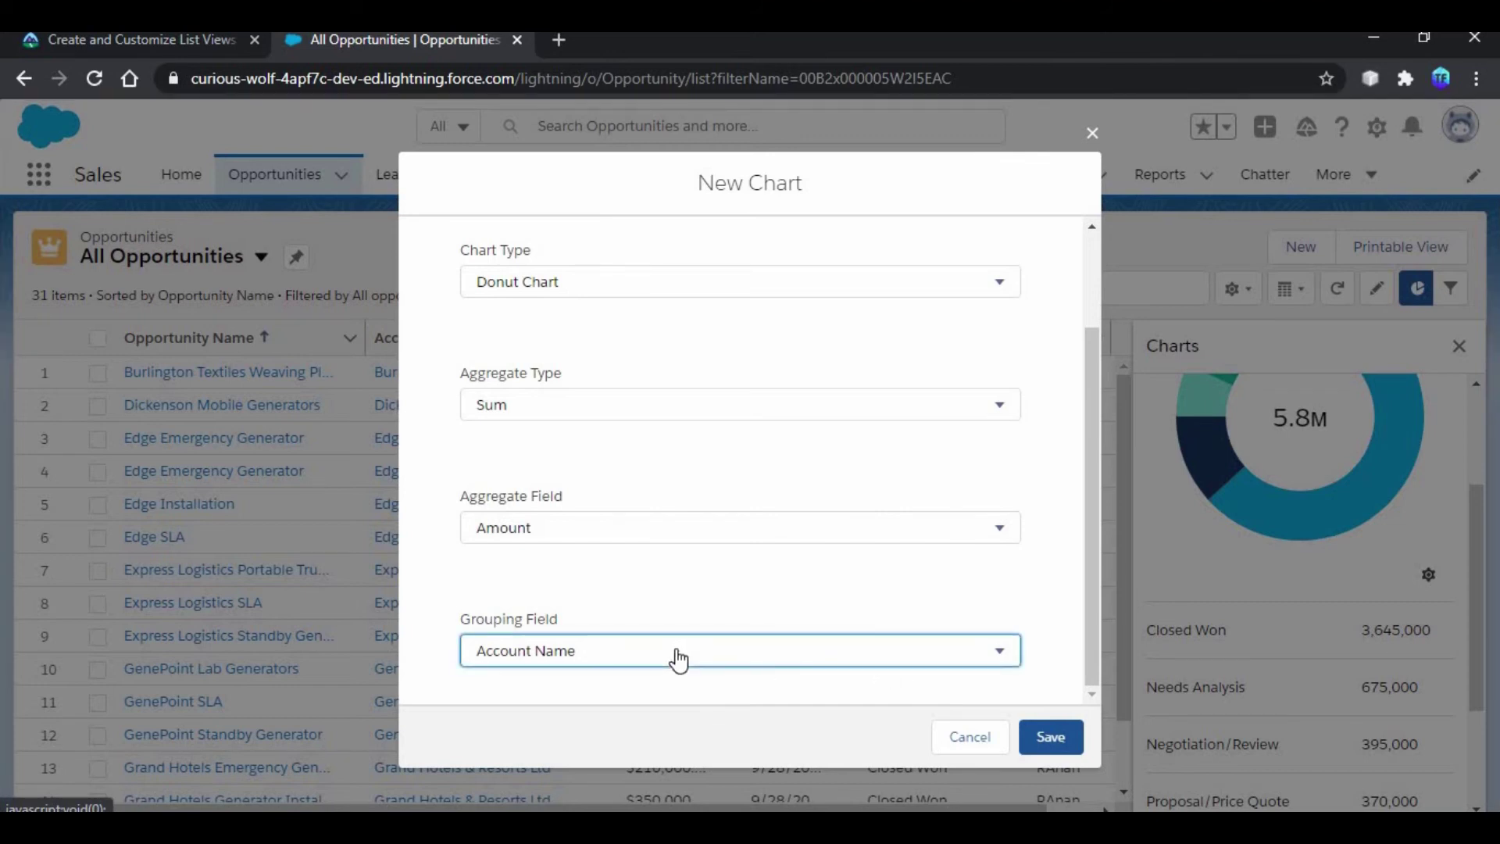
pyautogui.click(679, 660)
pyautogui.click(1039, 741)
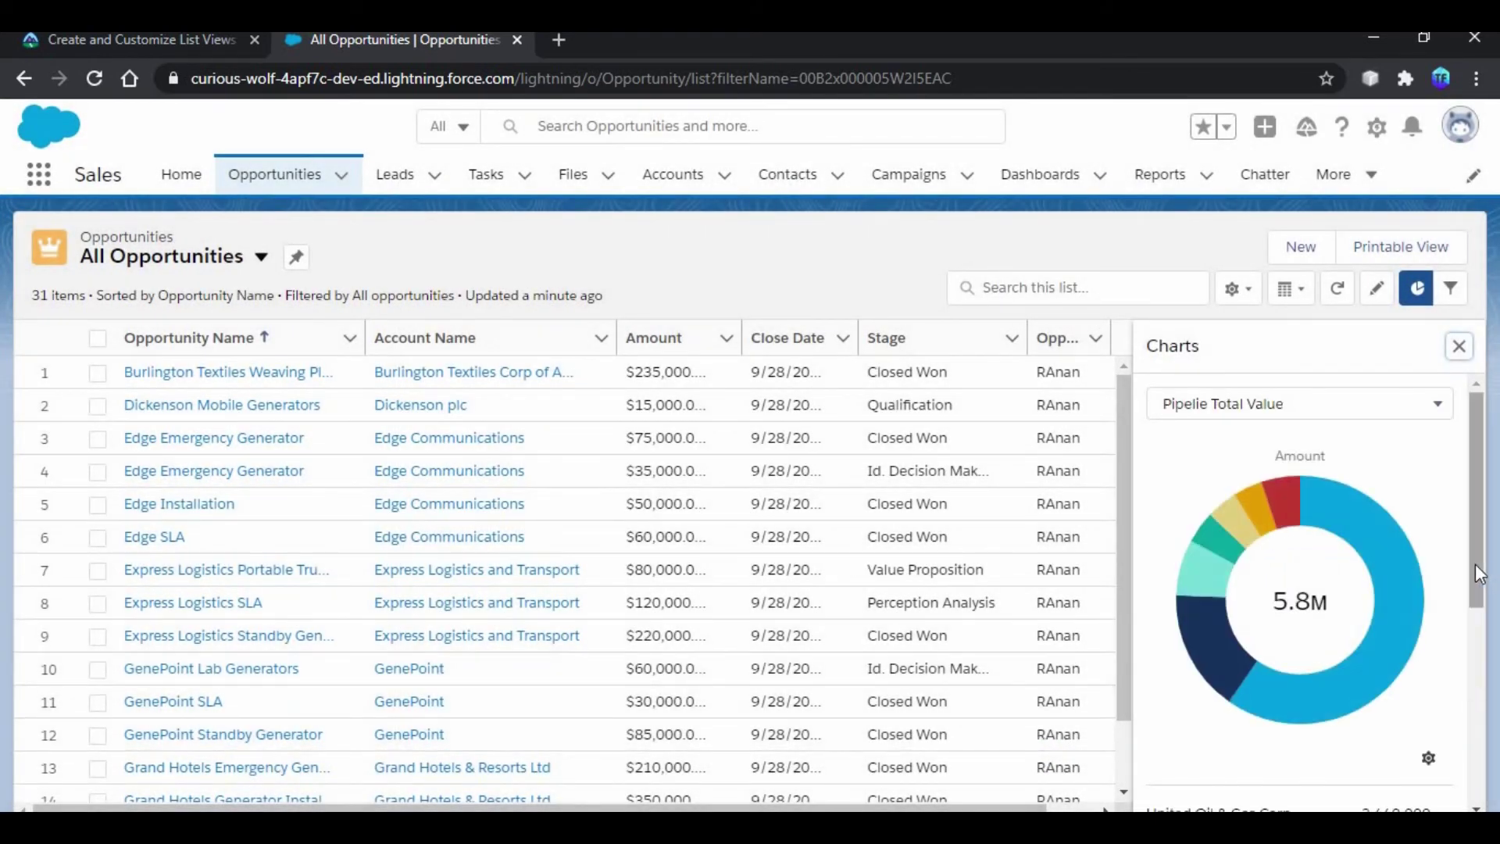
pyautogui.scroll(-5, 1479, 574)
pyautogui.scroll(5, 1456, 411)
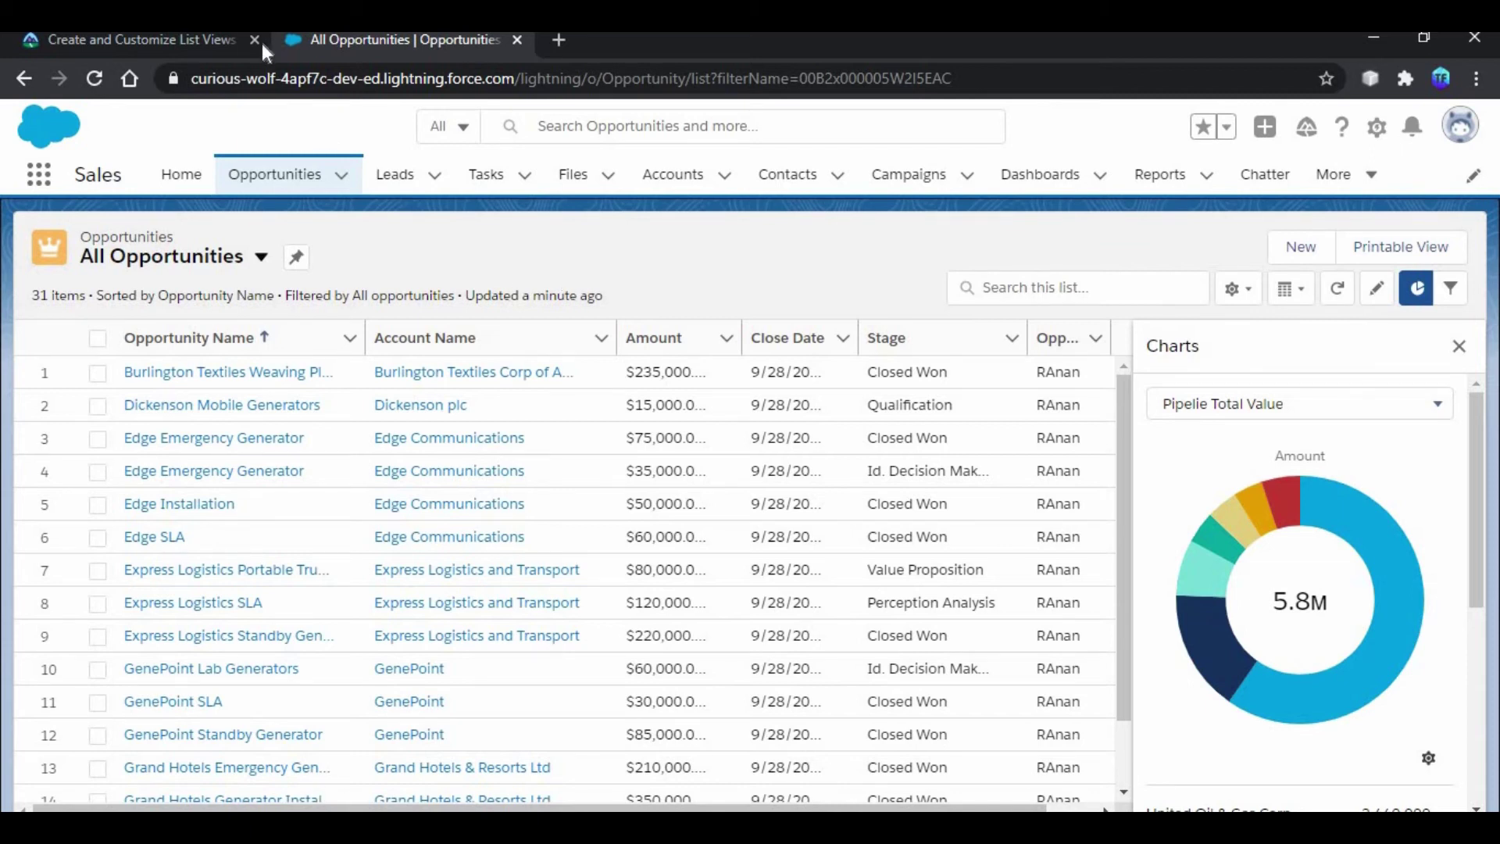
# Step: Switch to the Trailhead unit, read the Hands-on Challenge requirements for the custom list view, and return to Salesforce
pyautogui.click(220, 45)
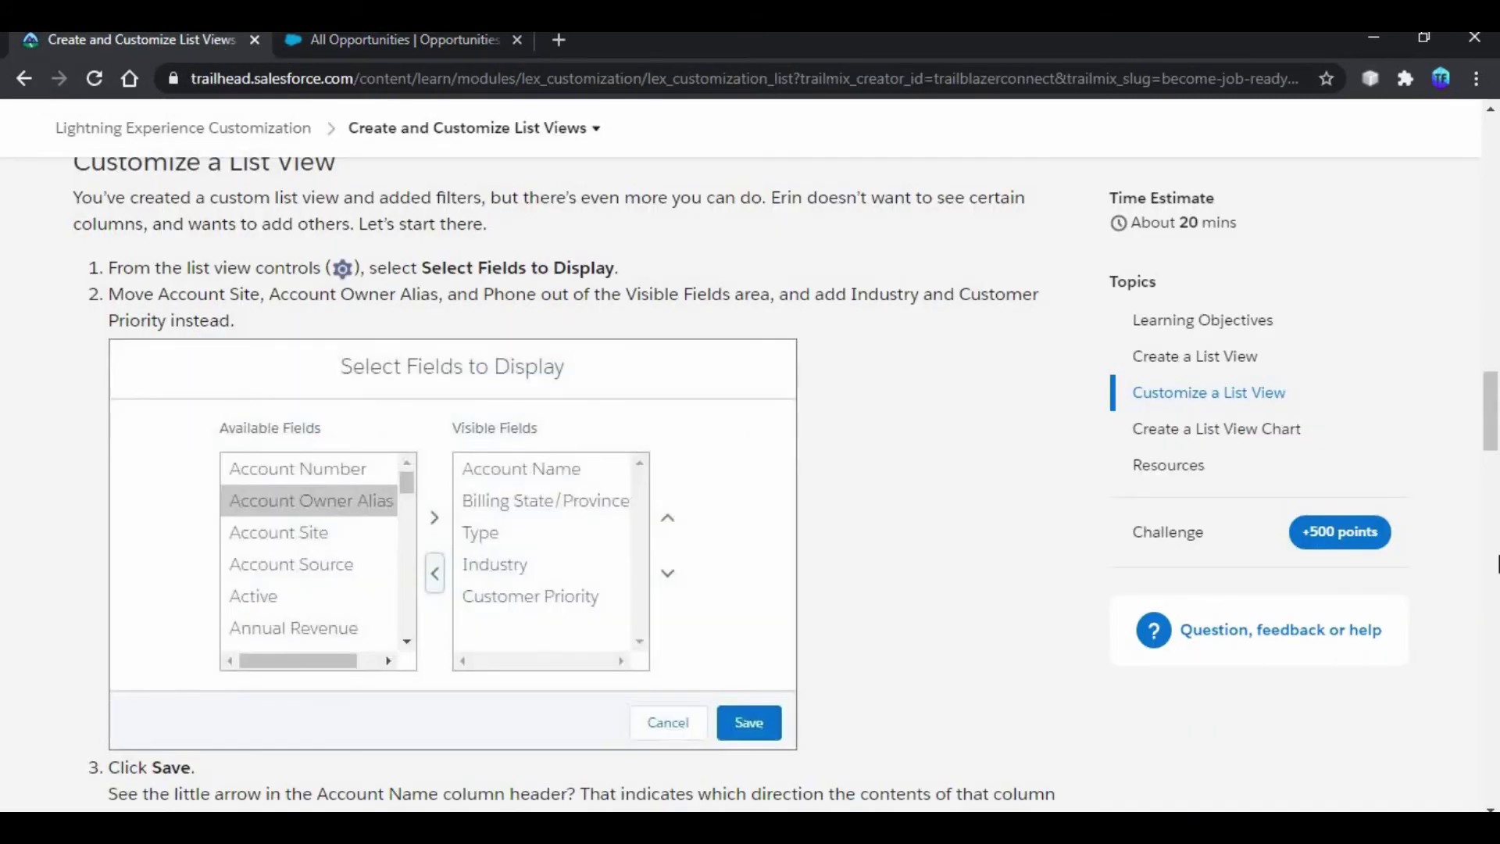
pyautogui.click(1308, 539)
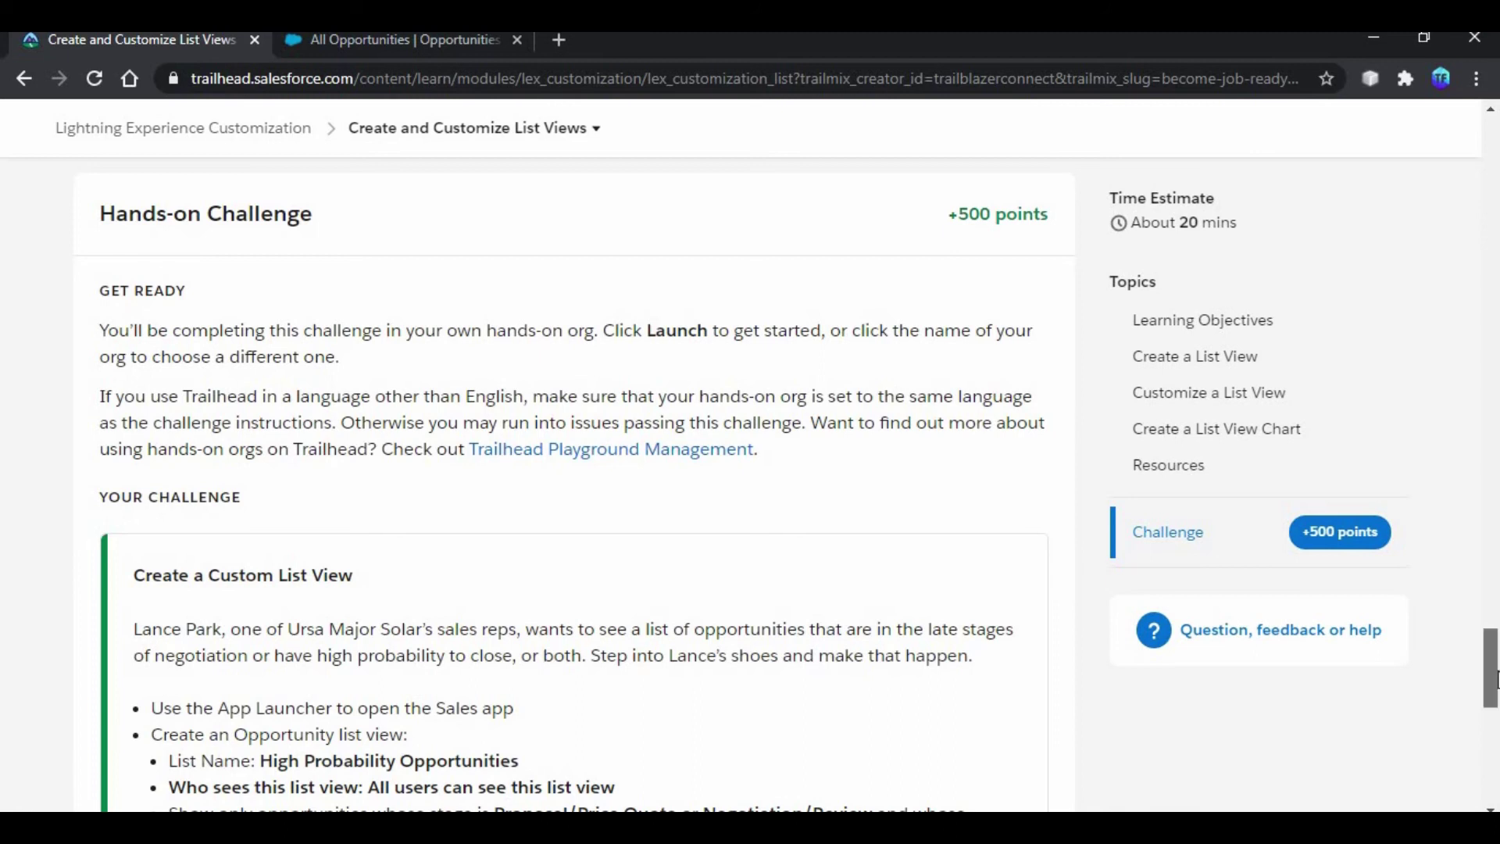
pyautogui.hotkey('ctrl', 'Tab')
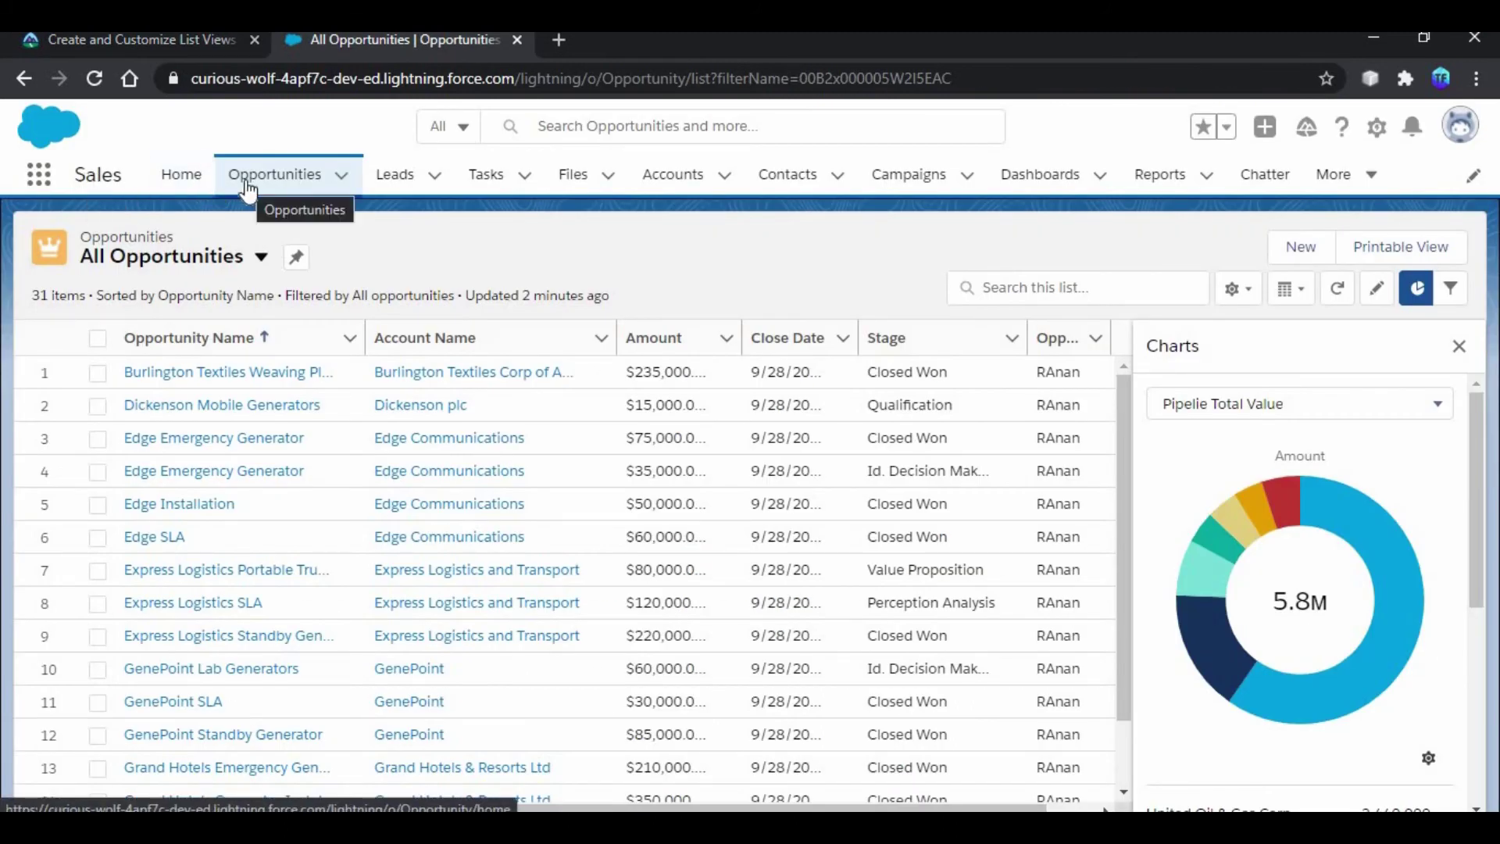
# Step: Create an Opportunities list view named High Probability Opportunities that all users can see
pyautogui.click(1242, 291)
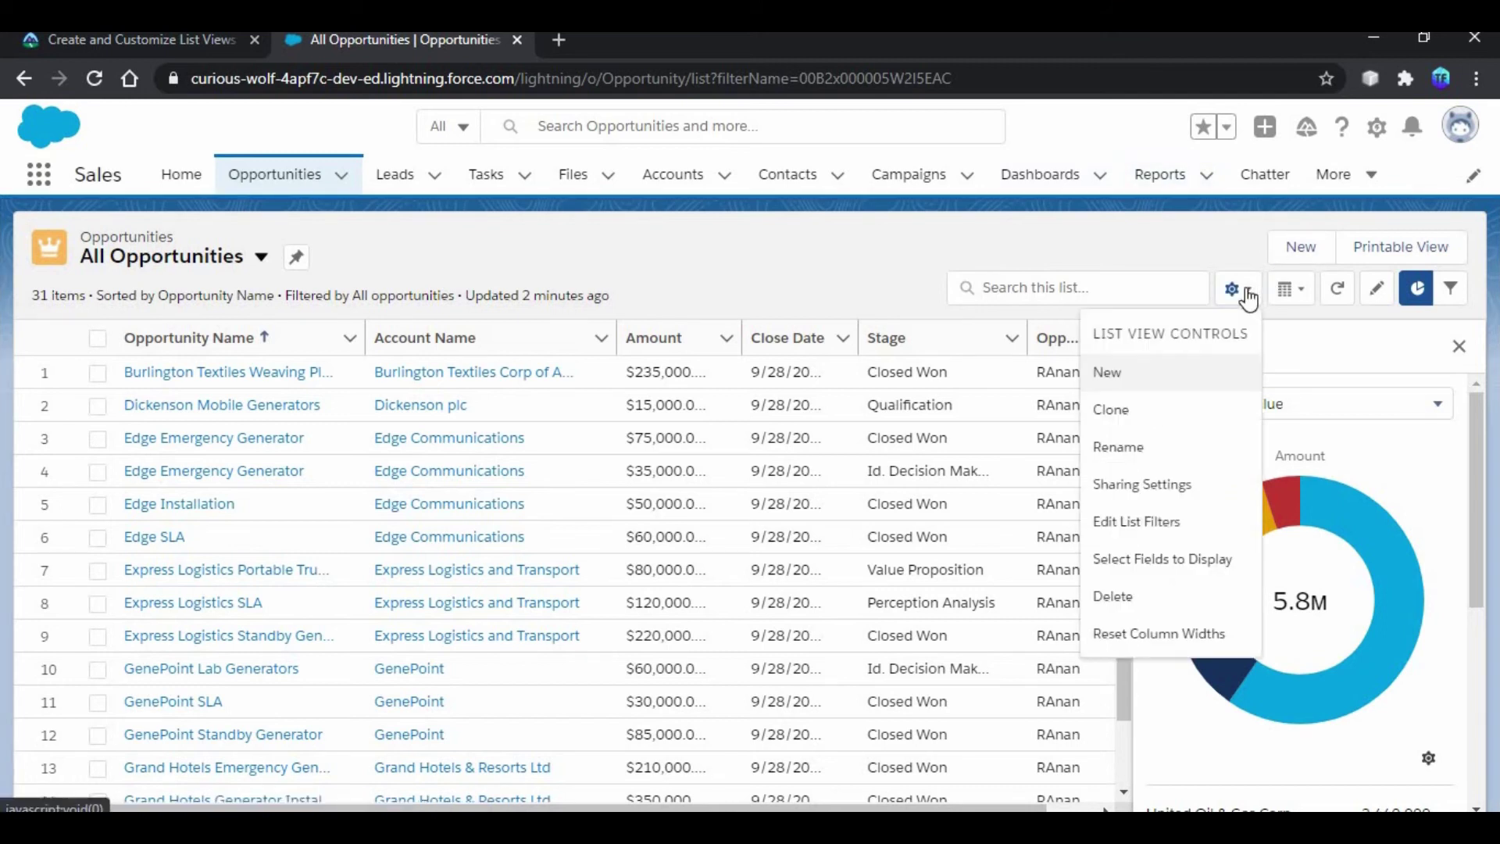
pyautogui.click(1187, 378)
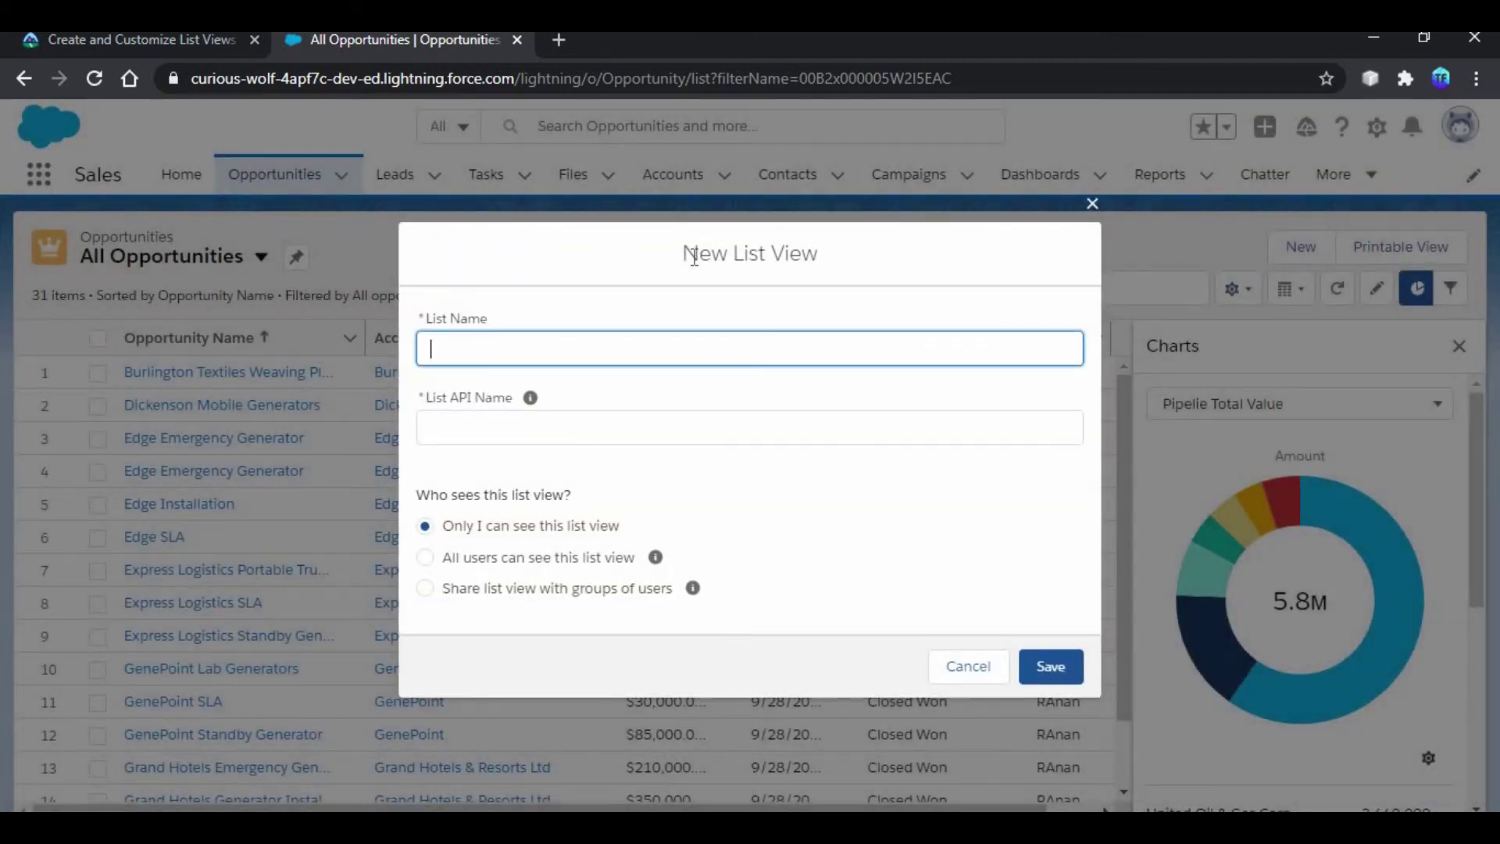
pyautogui.write('High Probability Opportunities')
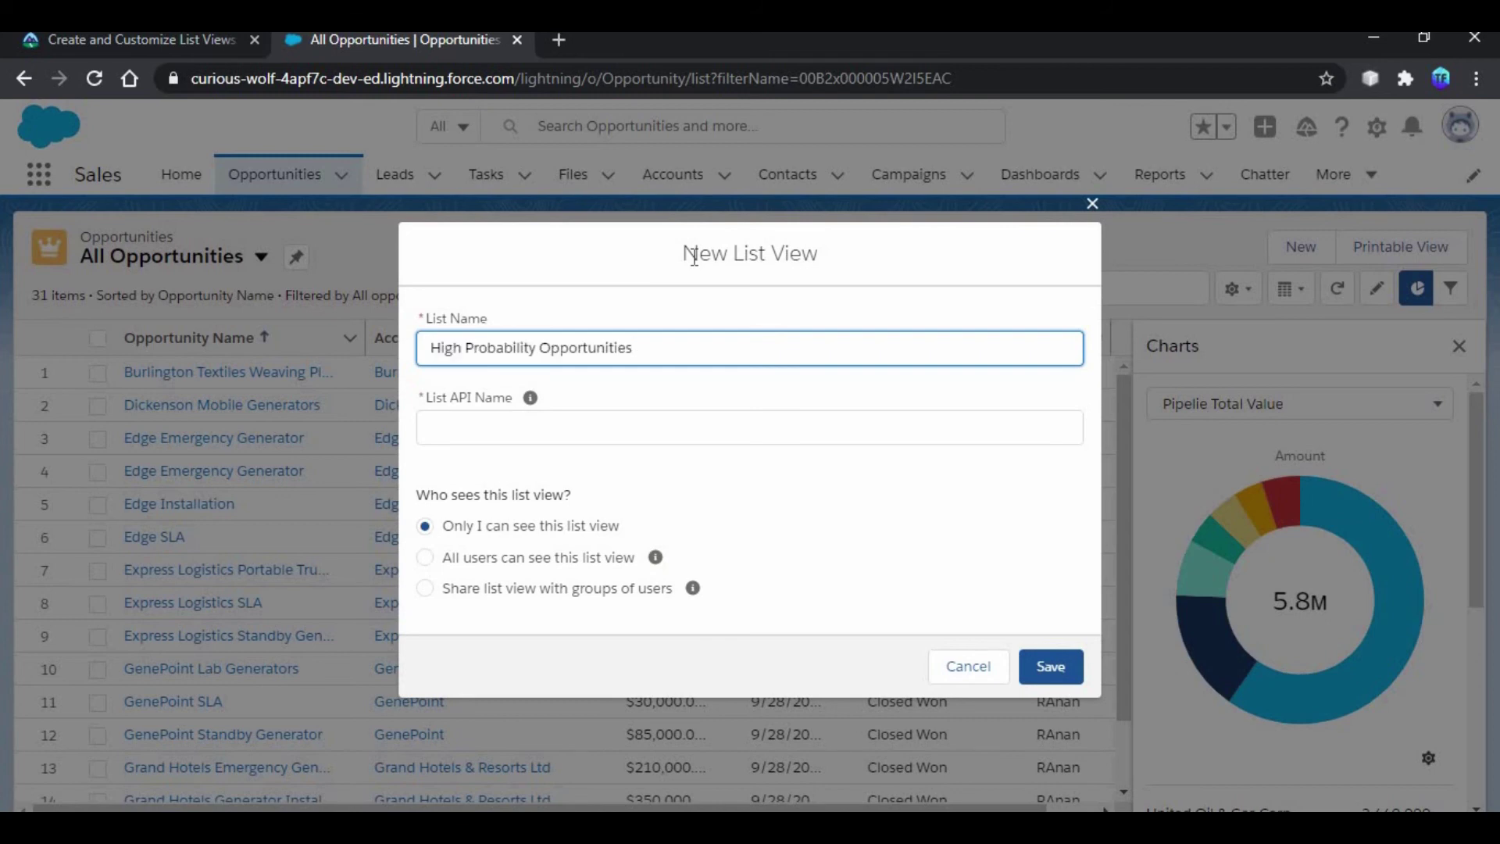
pyautogui.click(687, 434)
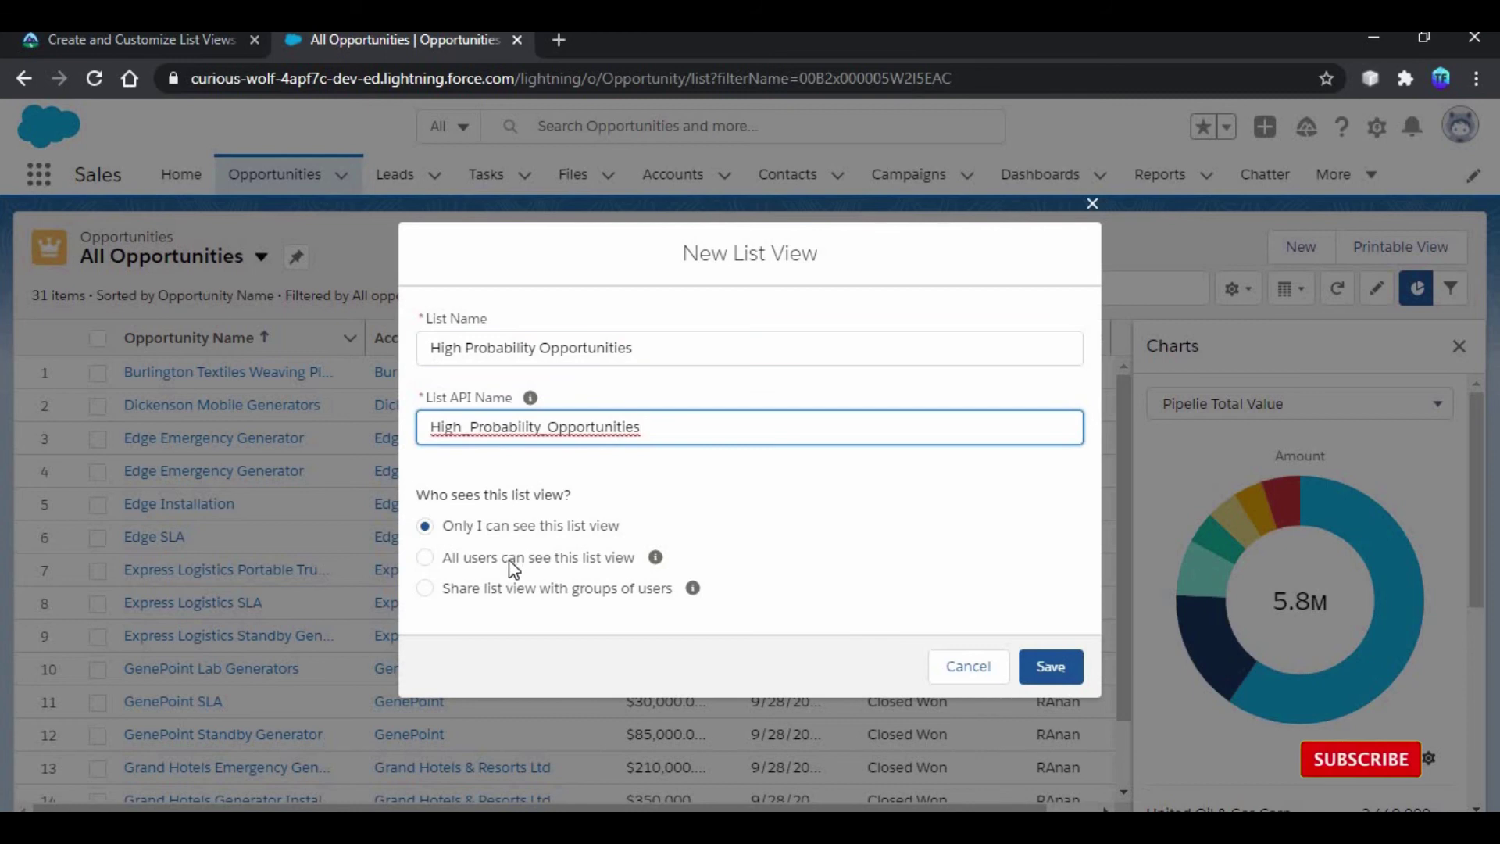
pyautogui.click(510, 560)
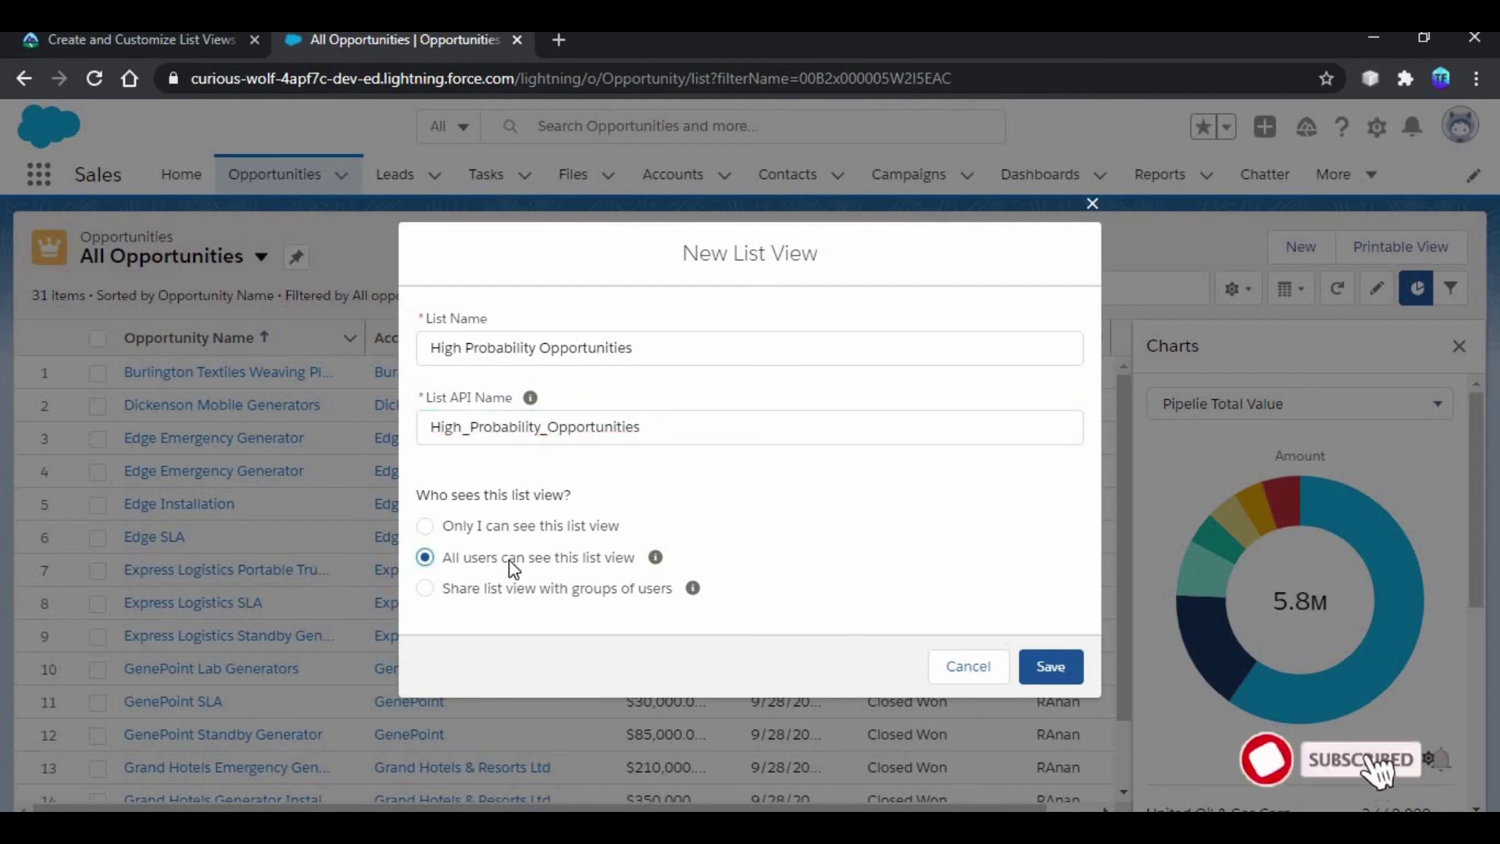
pyautogui.click(1060, 668)
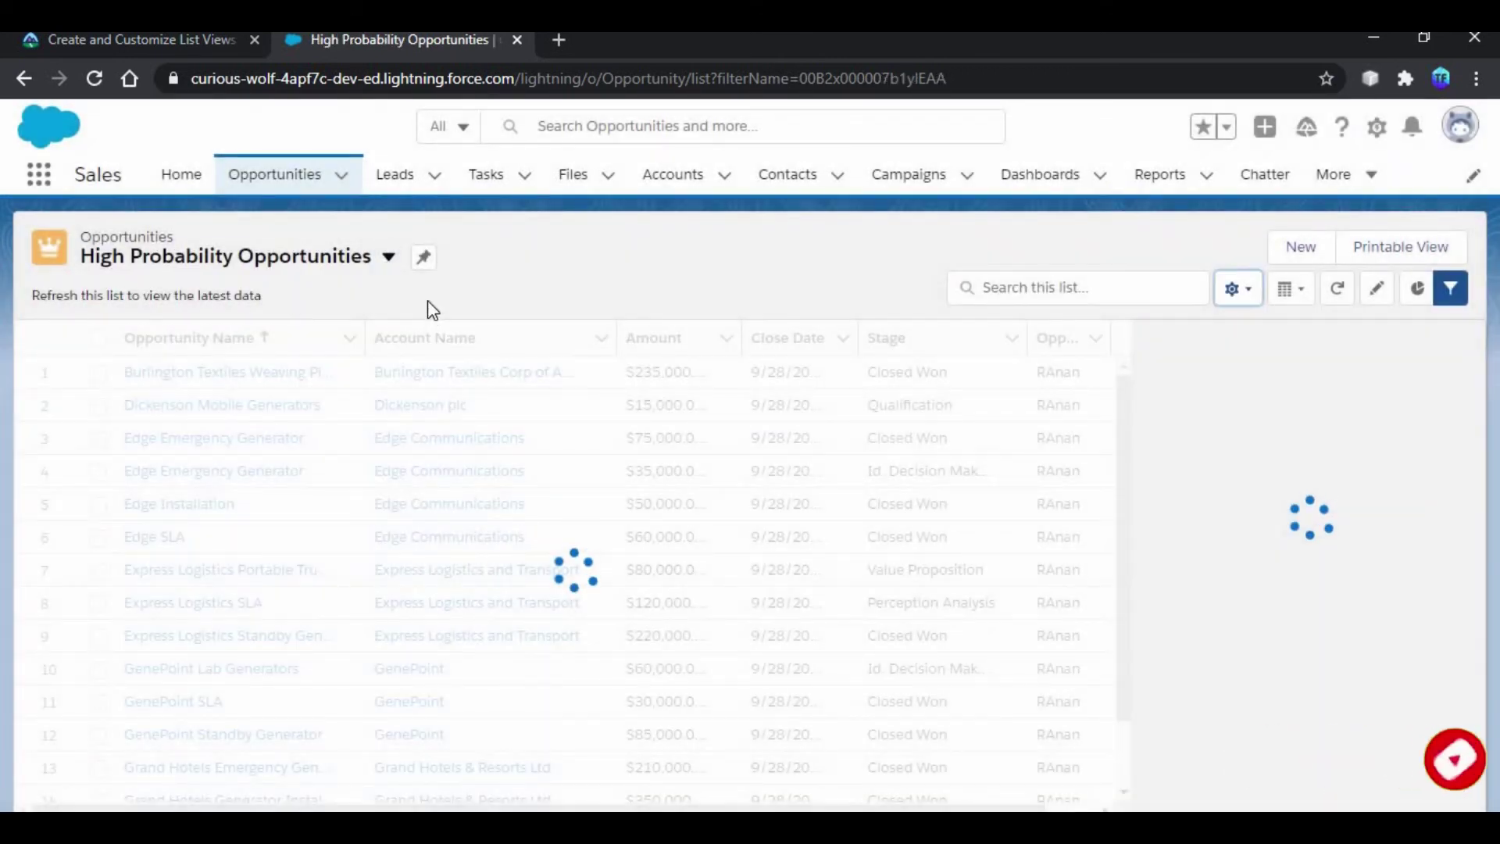
# Step: Check the Trailhead challenge criteria and add a list view filter where Stage equals Proposal/Price Quote or Negotiation/Review
pyautogui.click(138, 44)
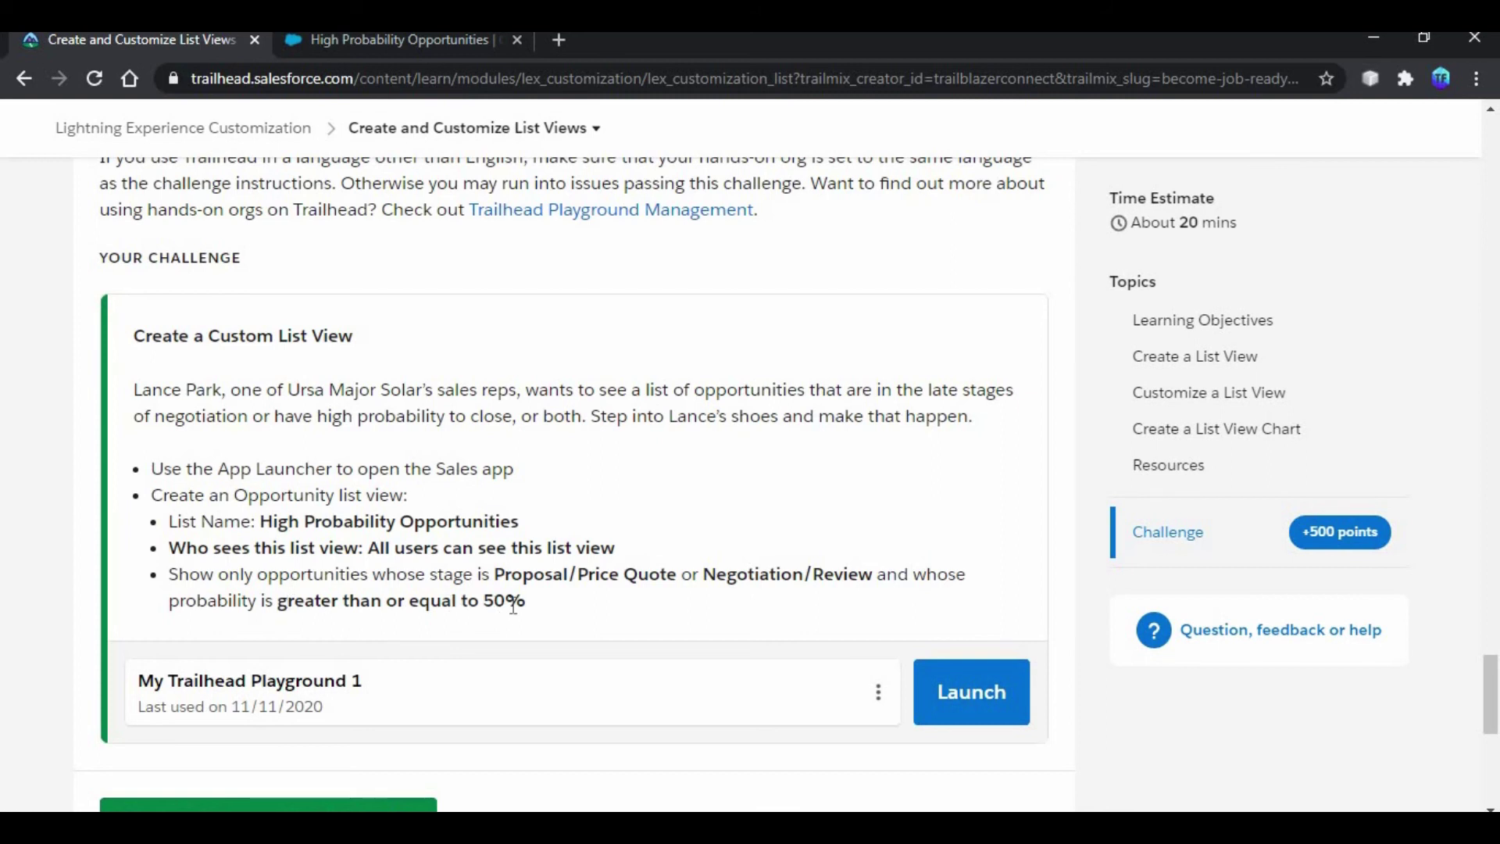
pyautogui.click(400, 47)
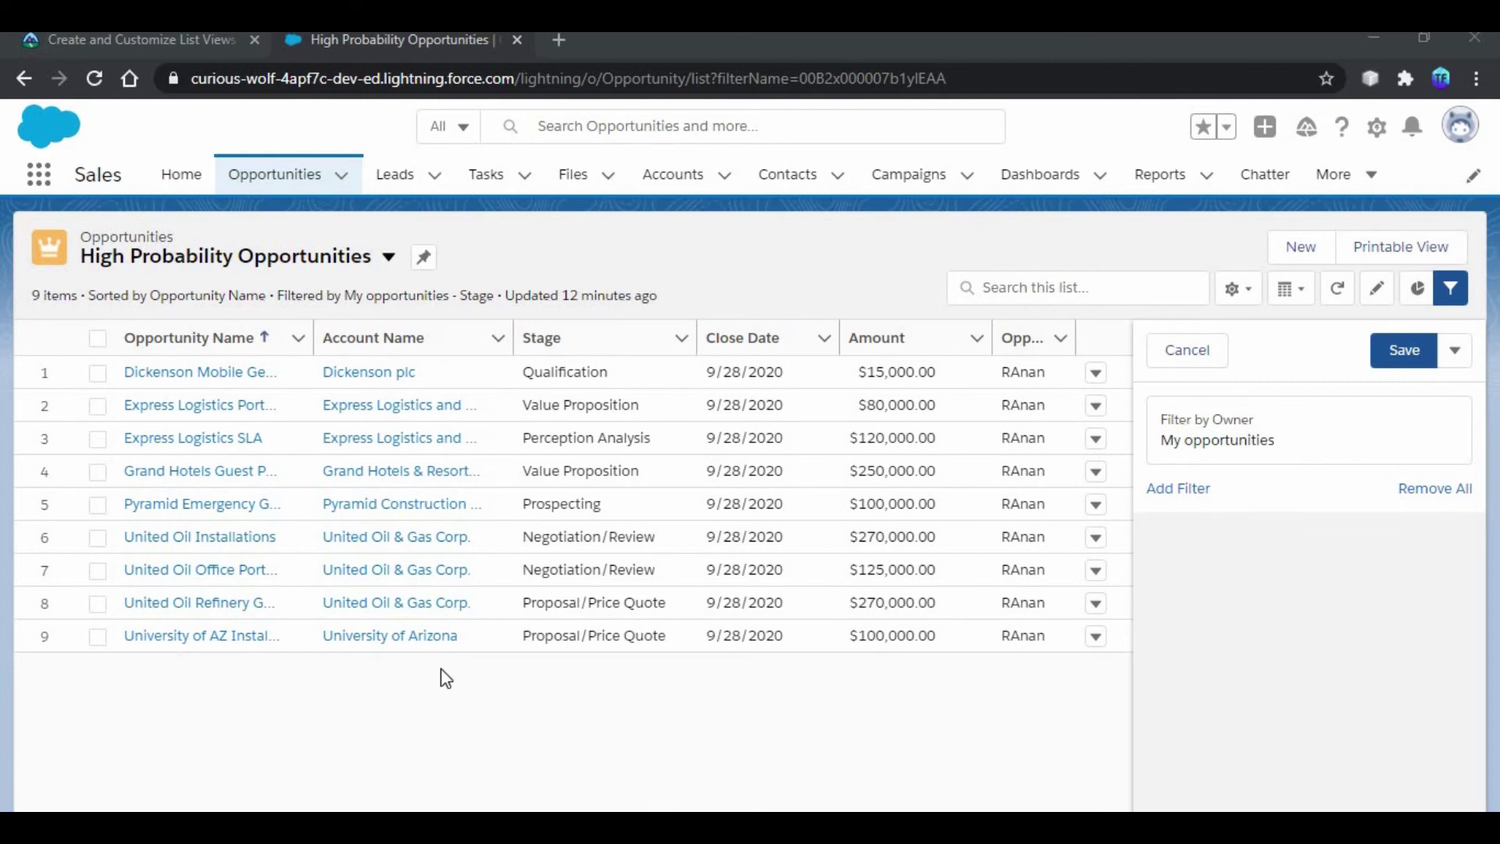
pyautogui.click(1177, 486)
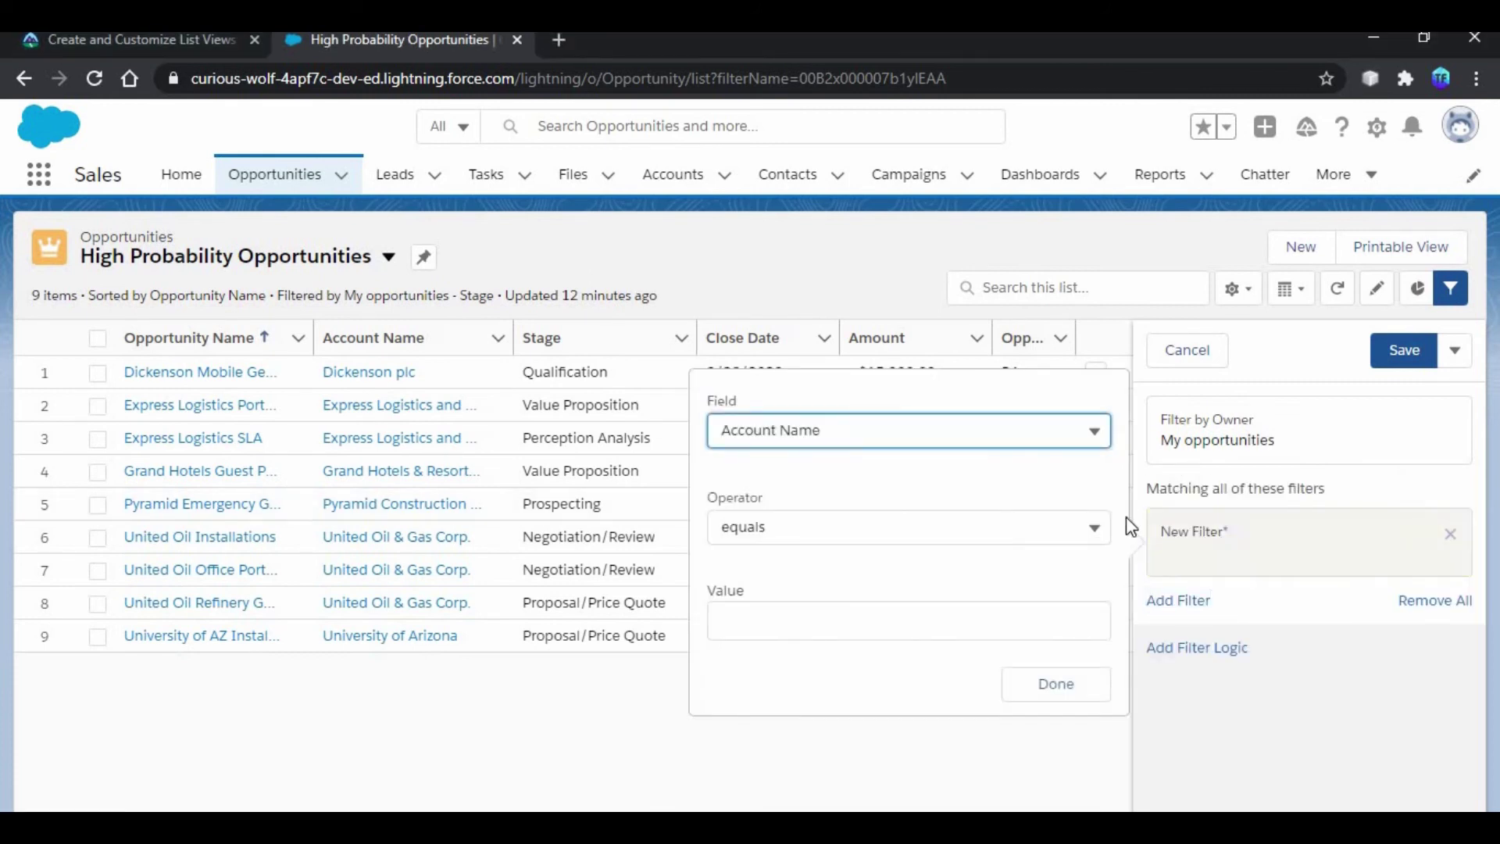
pyautogui.click(986, 441)
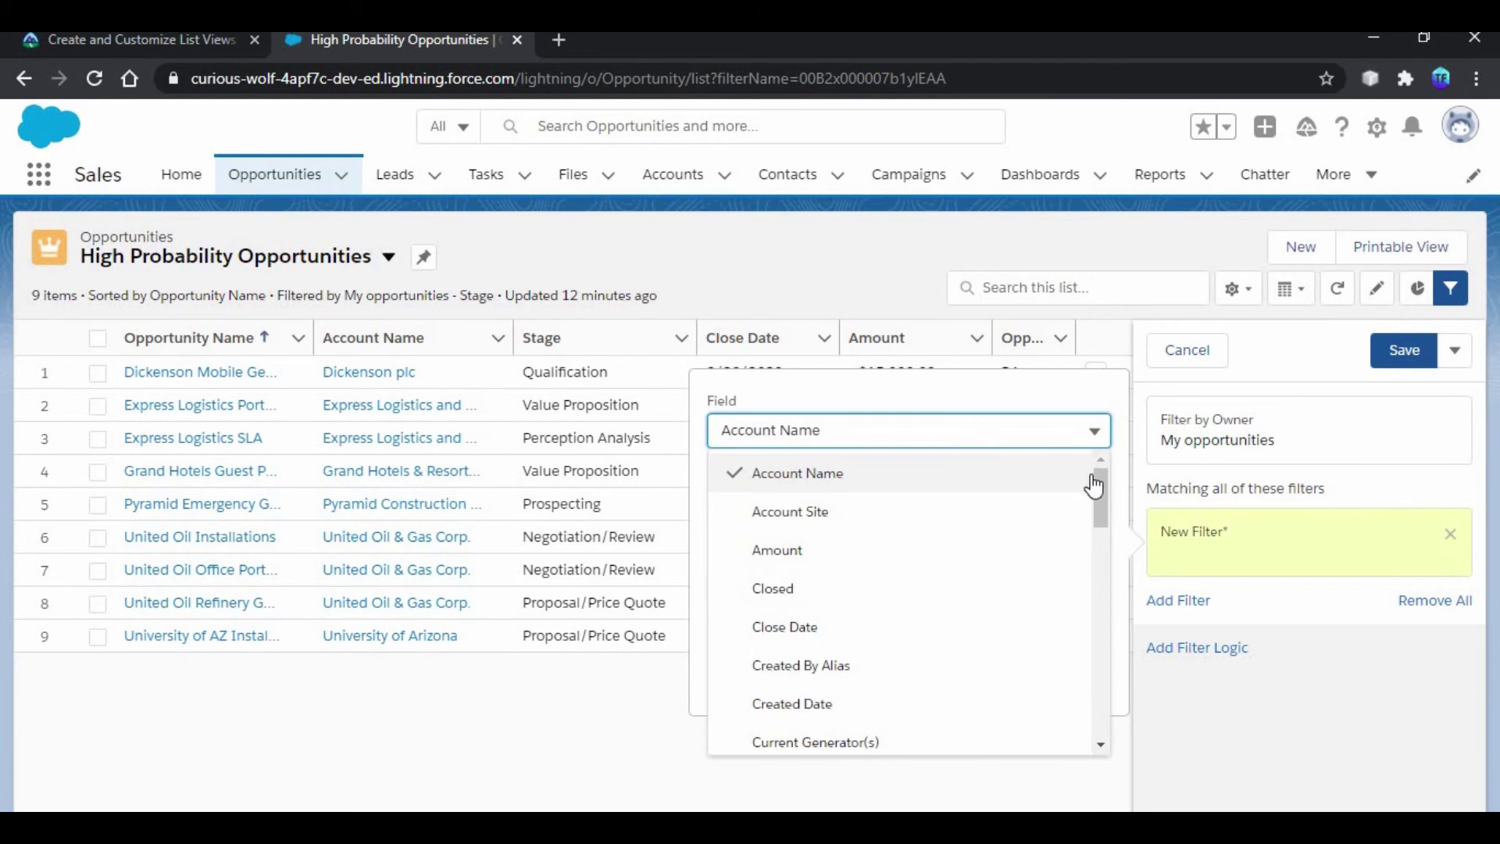
pyautogui.moveTo(1098, 481); pyautogui.dragTo(1101, 758)
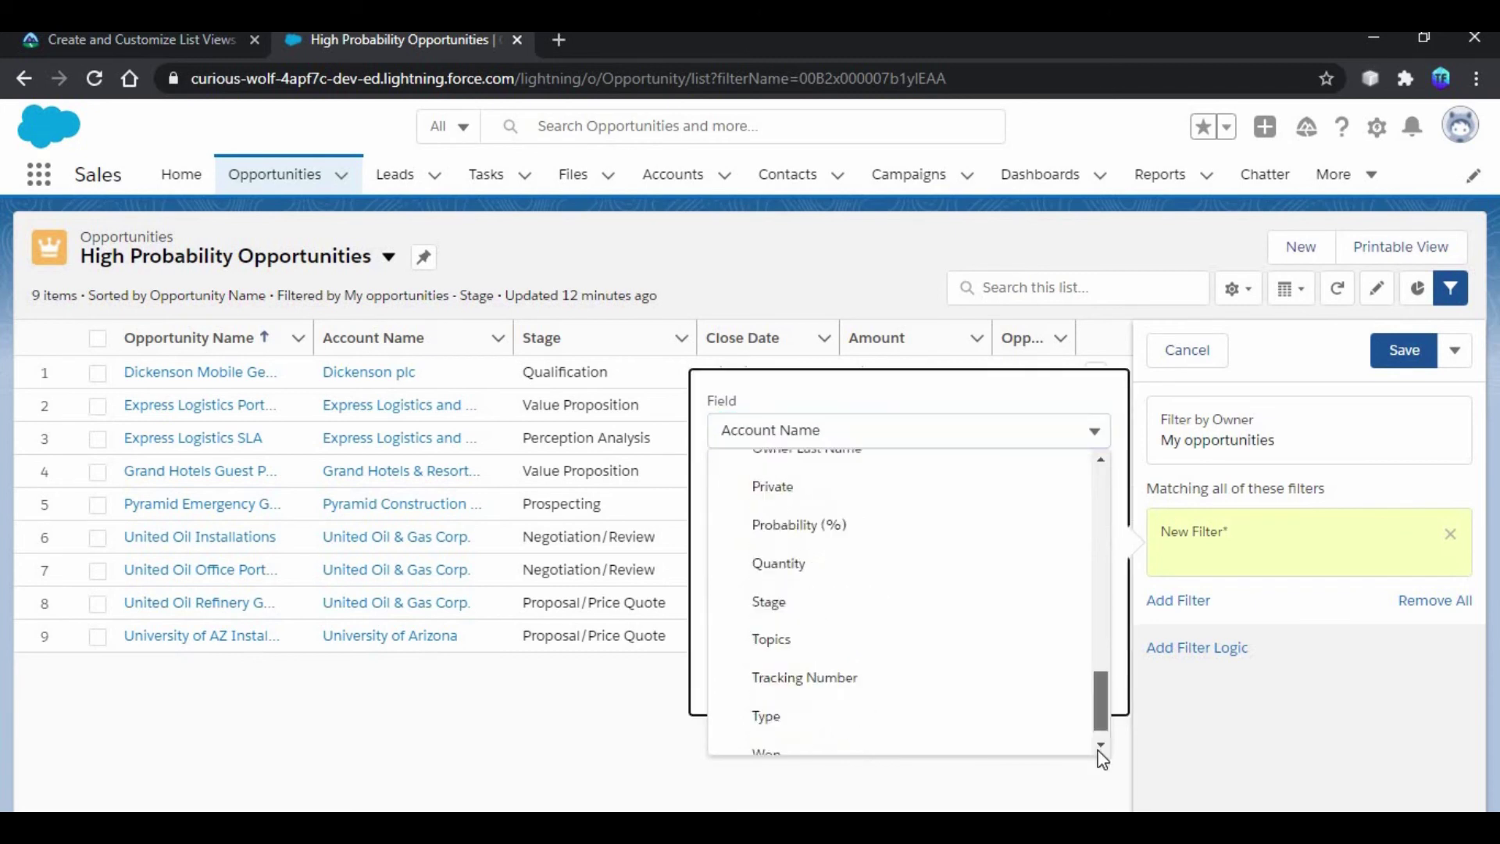
pyautogui.click(892, 575)
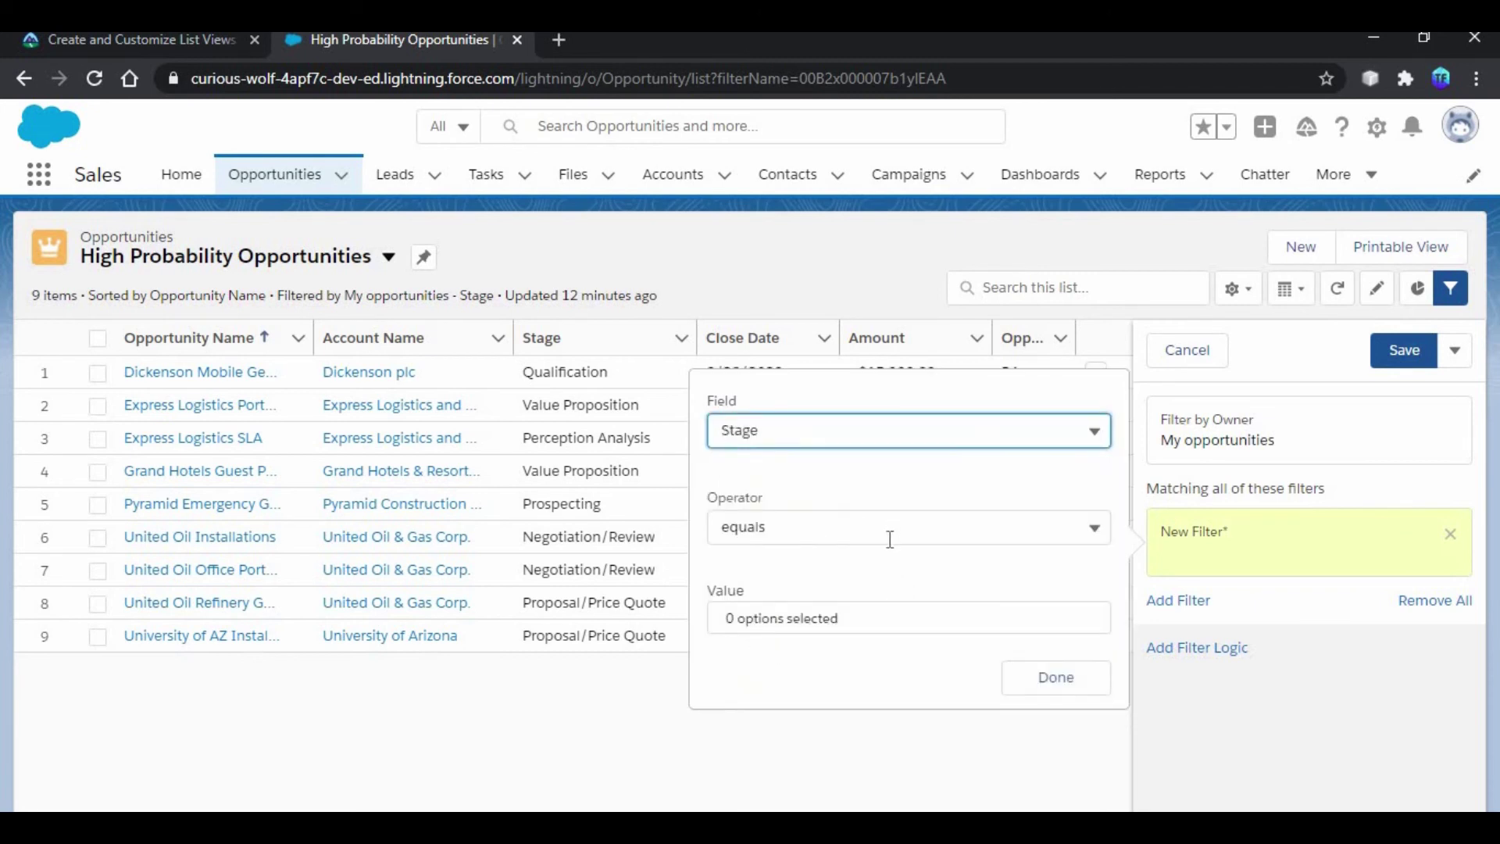
pyautogui.click(896, 618)
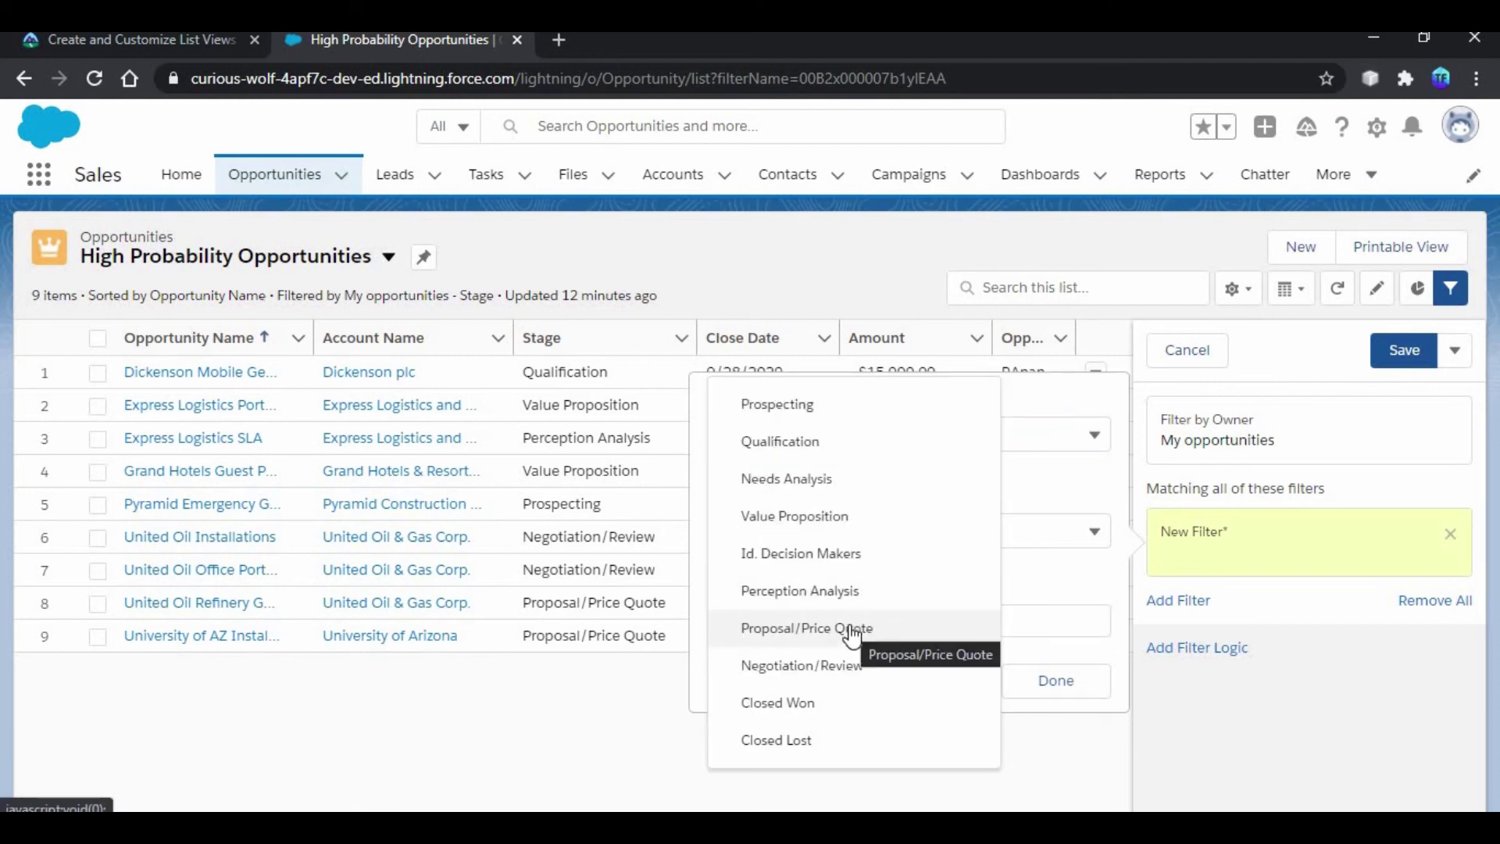
pyautogui.click(853, 628)
pyautogui.click(853, 666)
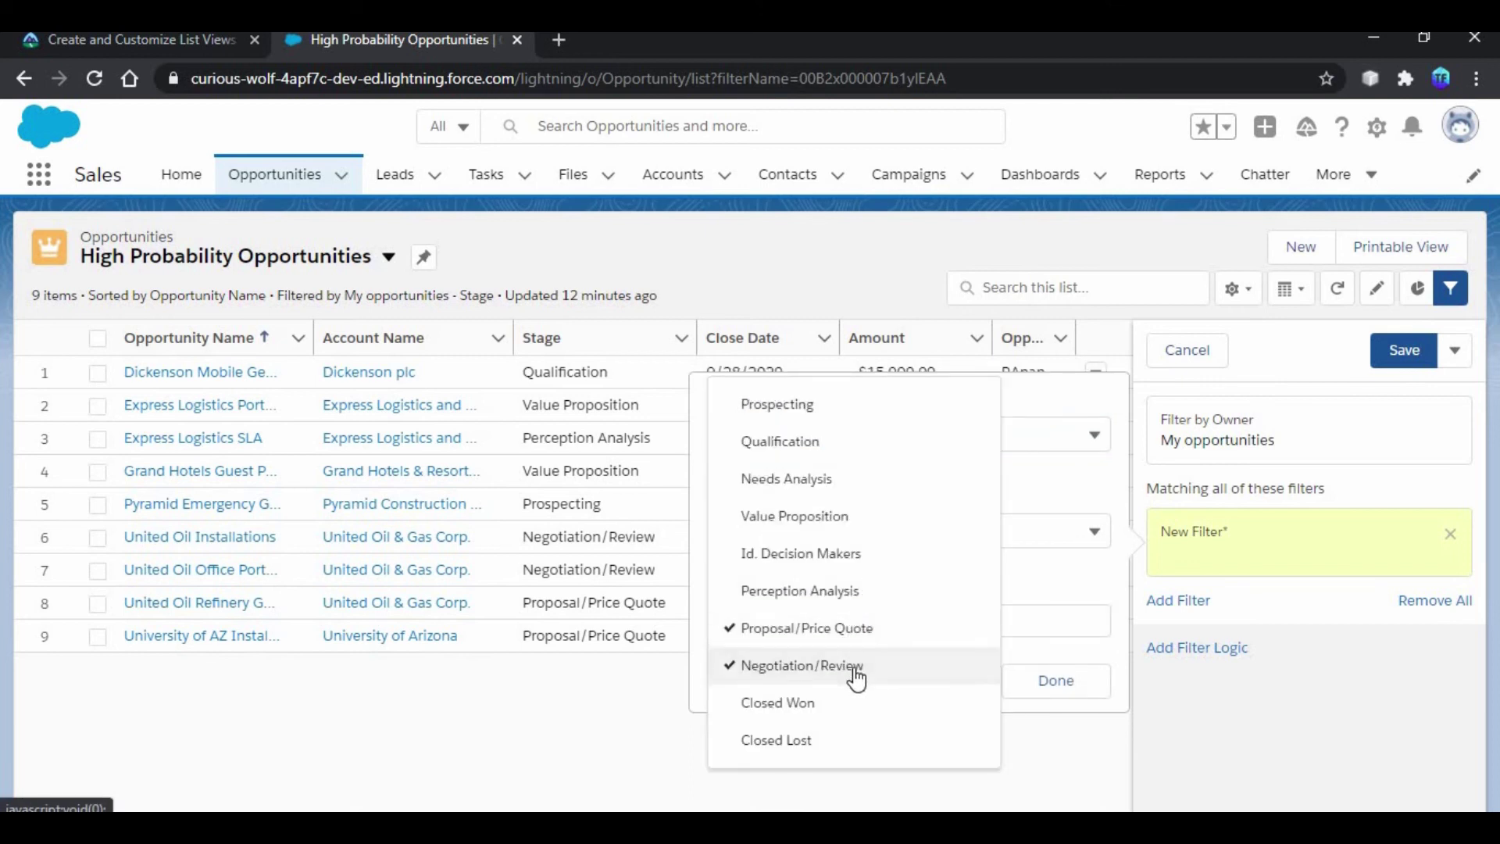
pyautogui.click(1057, 681)
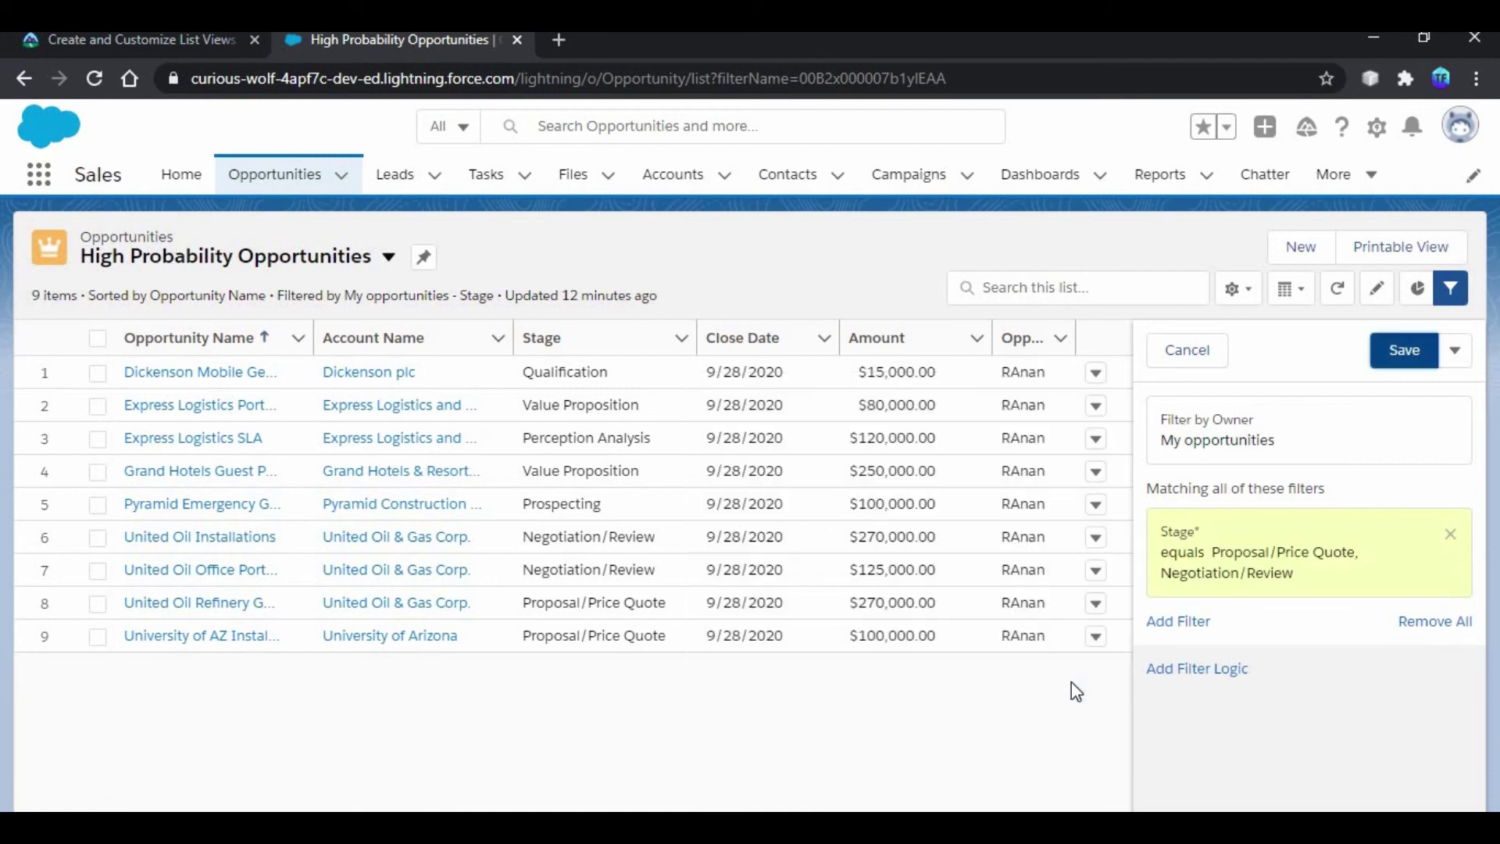
# Step: Add a second filter where Probability (%) is greater or equal to 50, rechecking the challenge text, and save the list view filters
pyautogui.click(1179, 623)
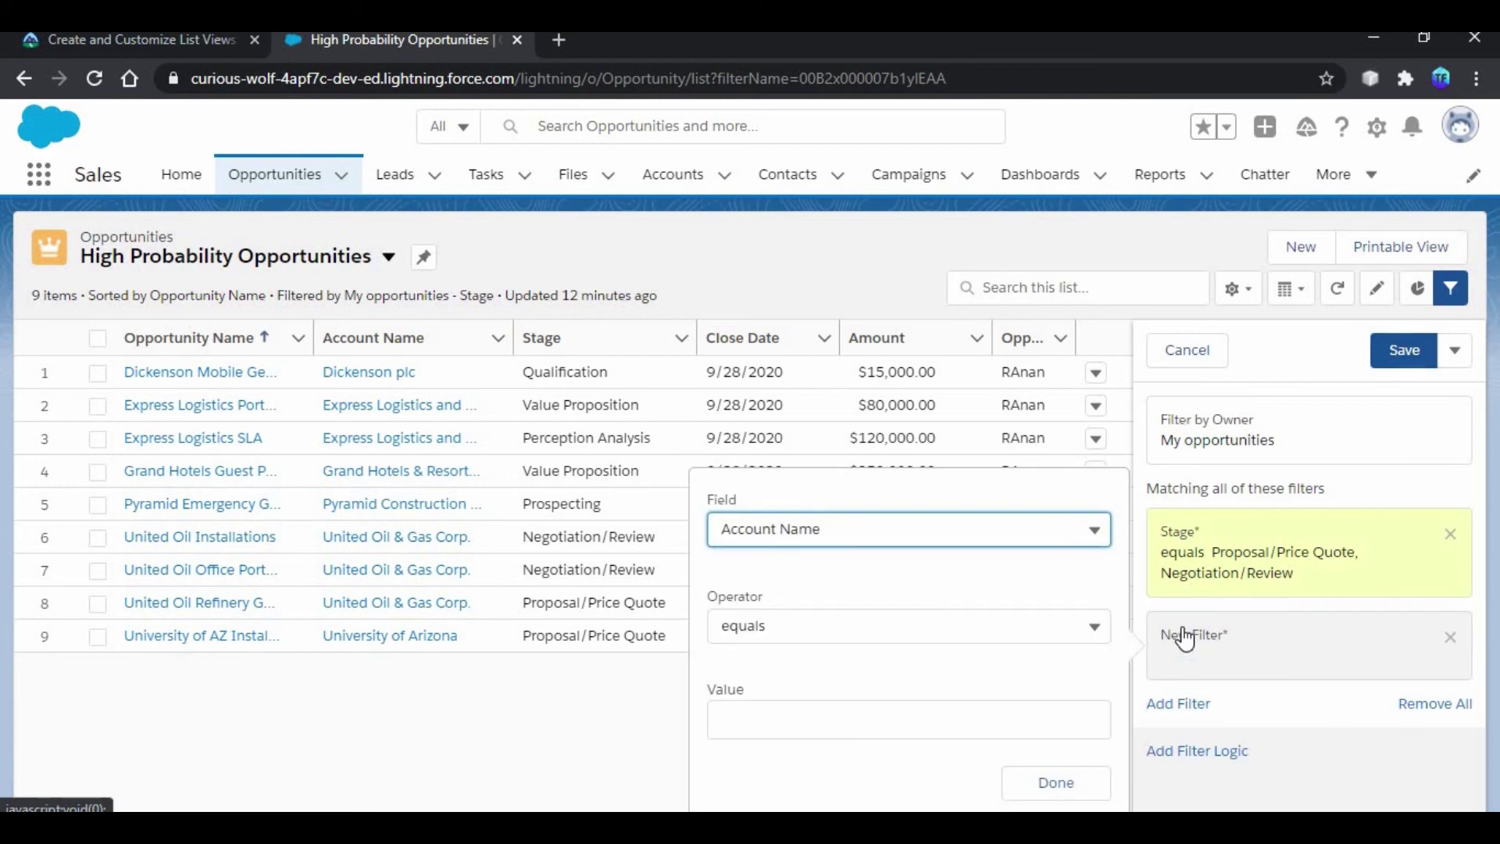
pyautogui.click(148, 40)
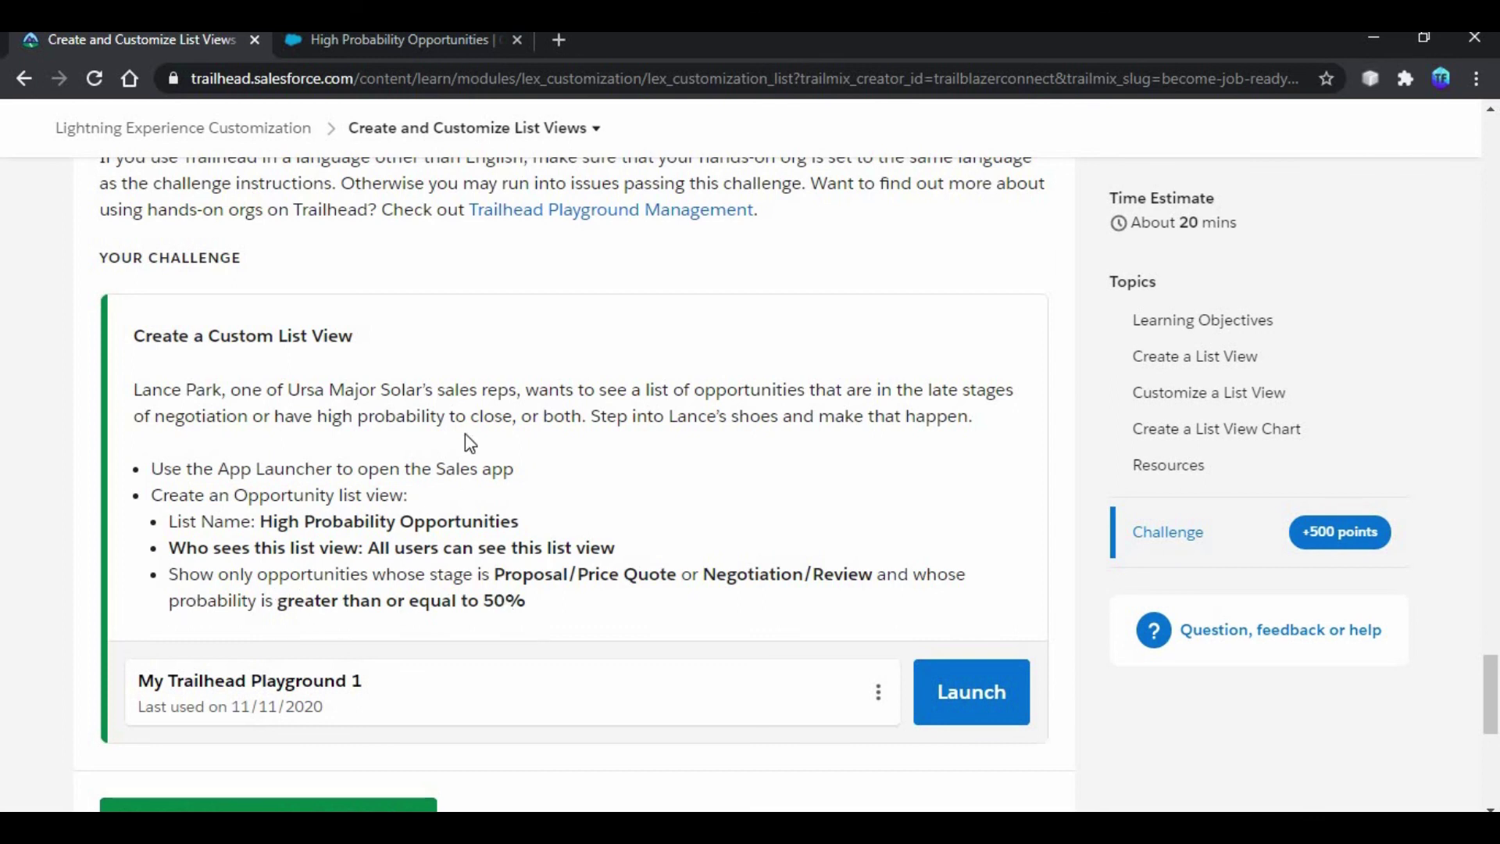
pyautogui.click(366, 48)
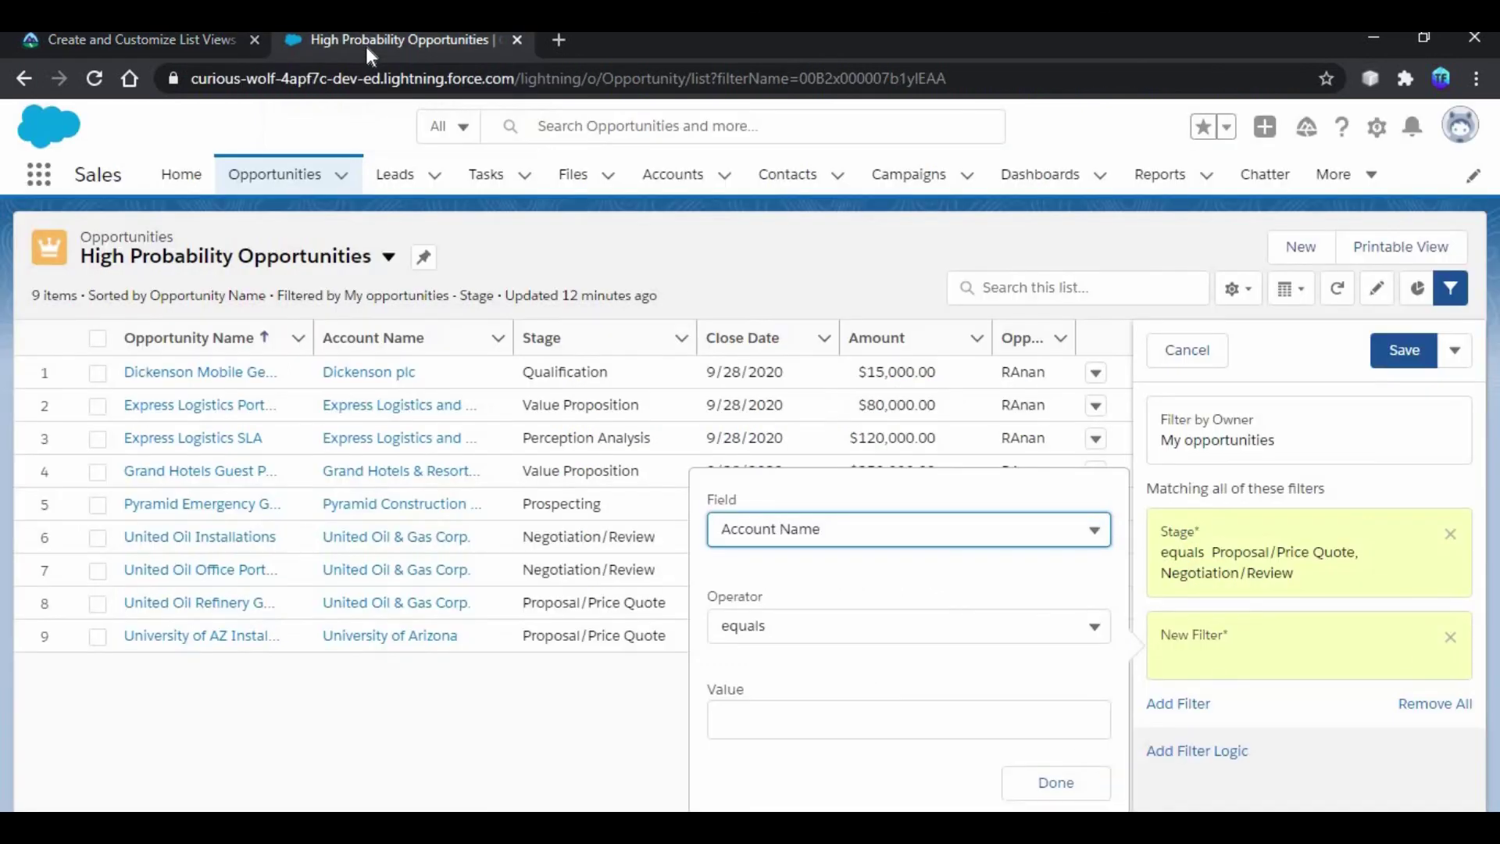
pyautogui.click(894, 525)
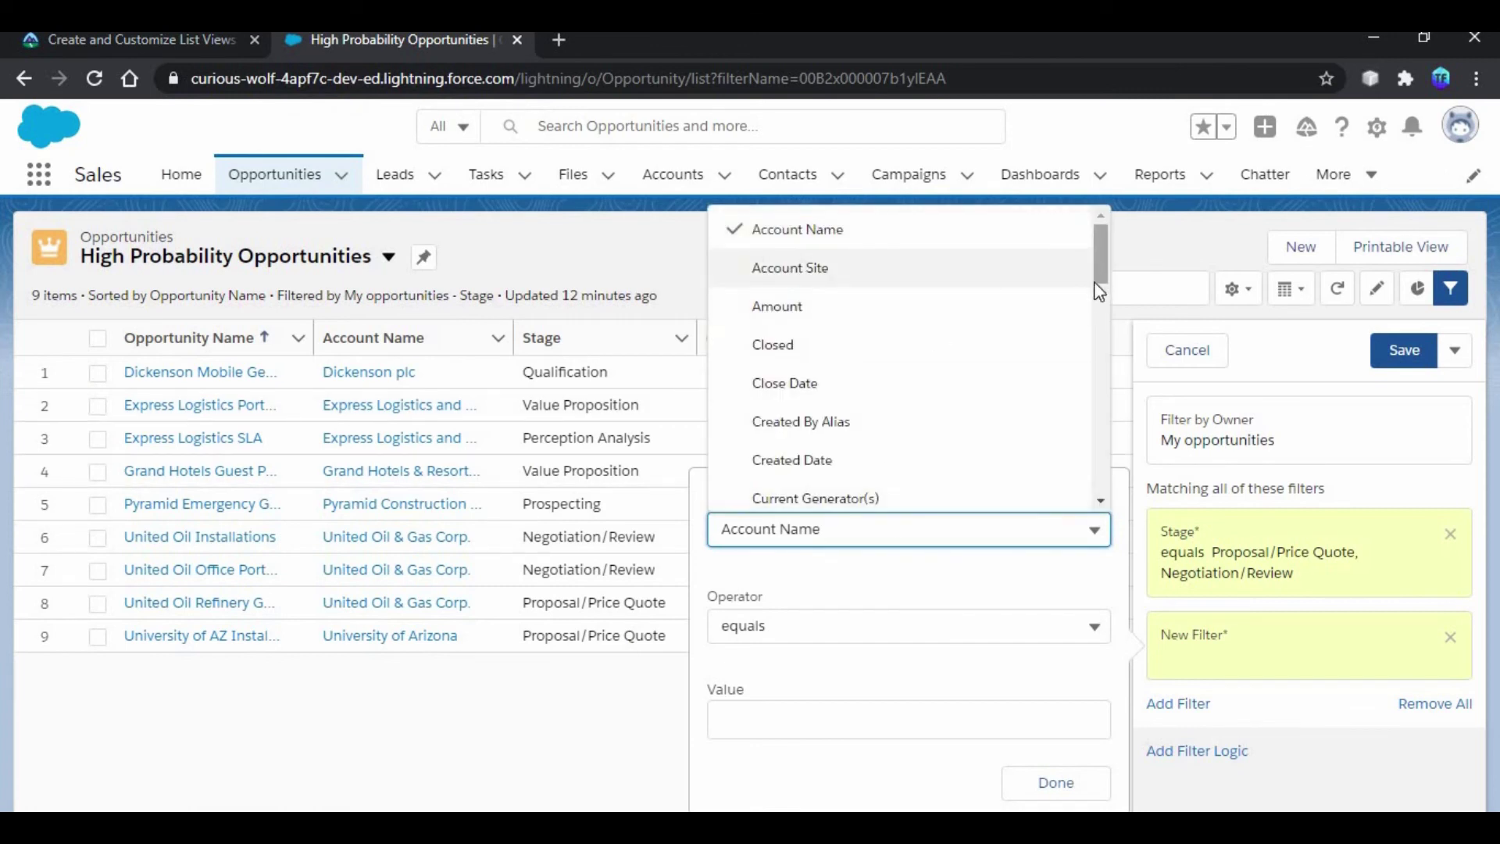
pyautogui.moveTo(1098, 280); pyautogui.dragTo(1098, 428)
pyautogui.click(971, 414)
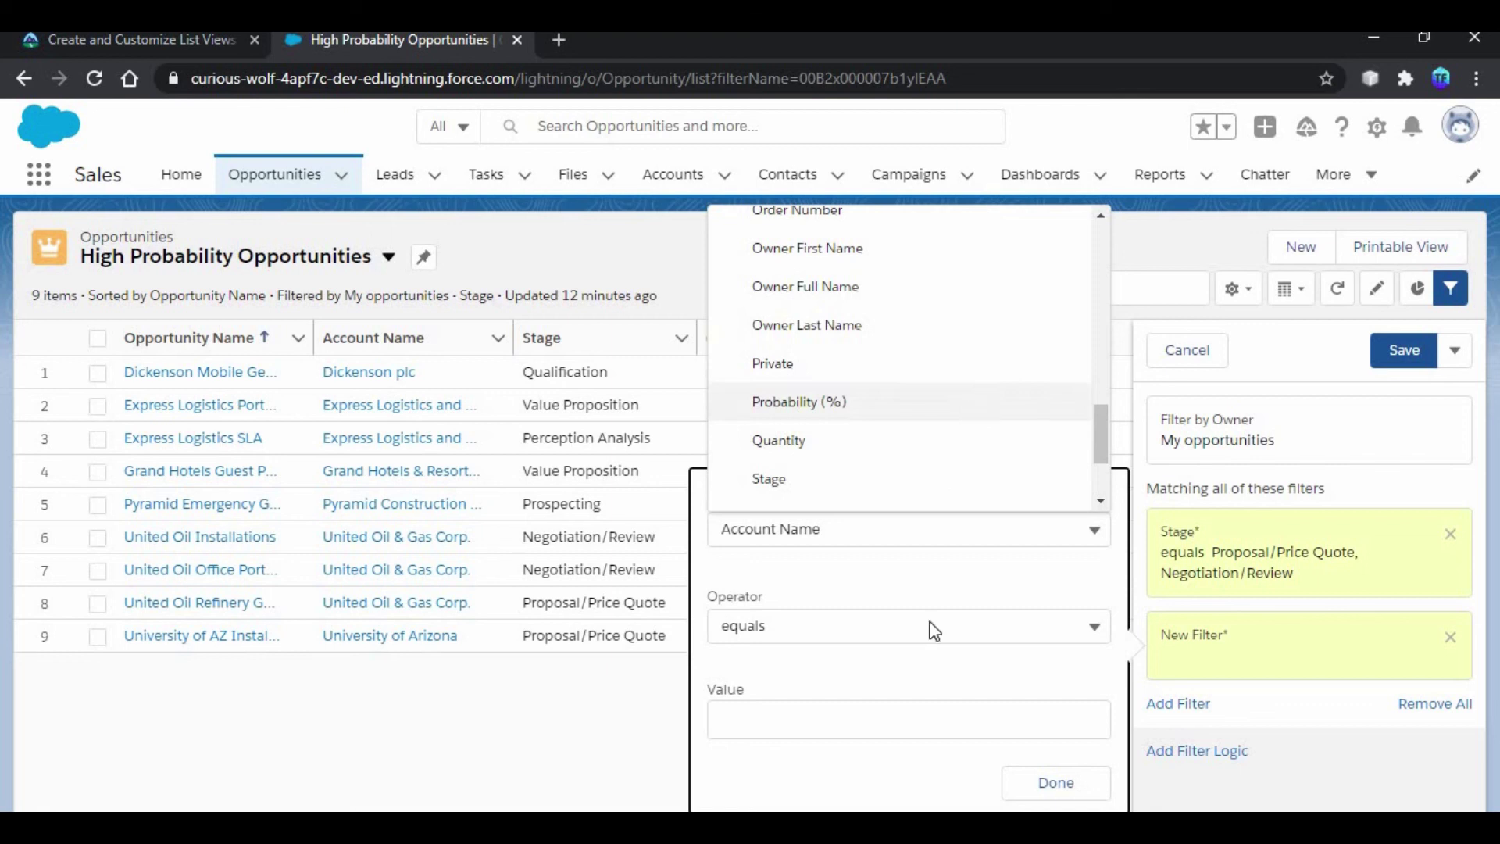
pyautogui.click(929, 632)
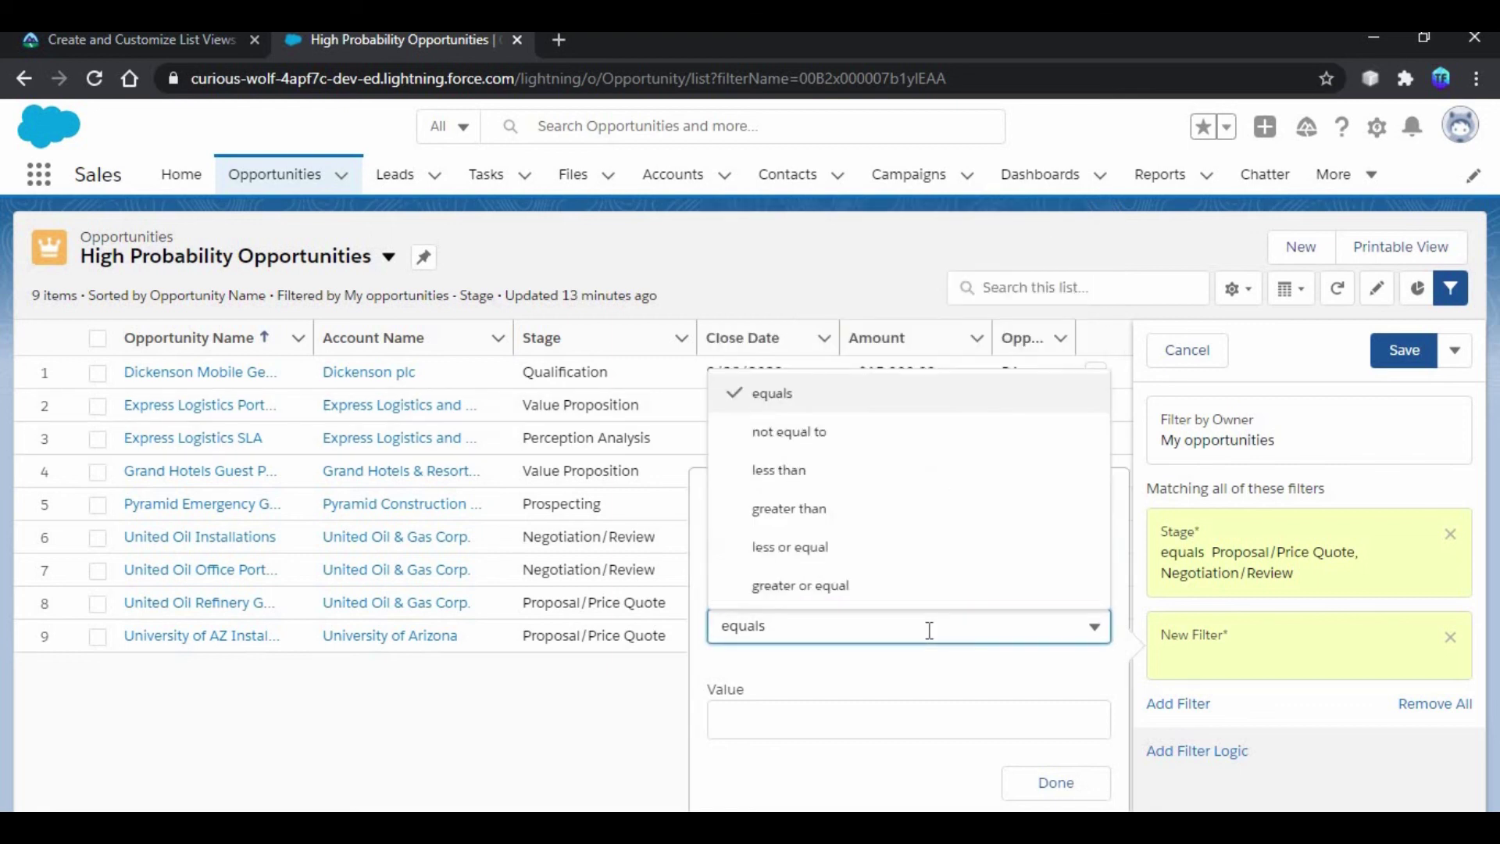
pyautogui.click(900, 594)
pyautogui.click(888, 723)
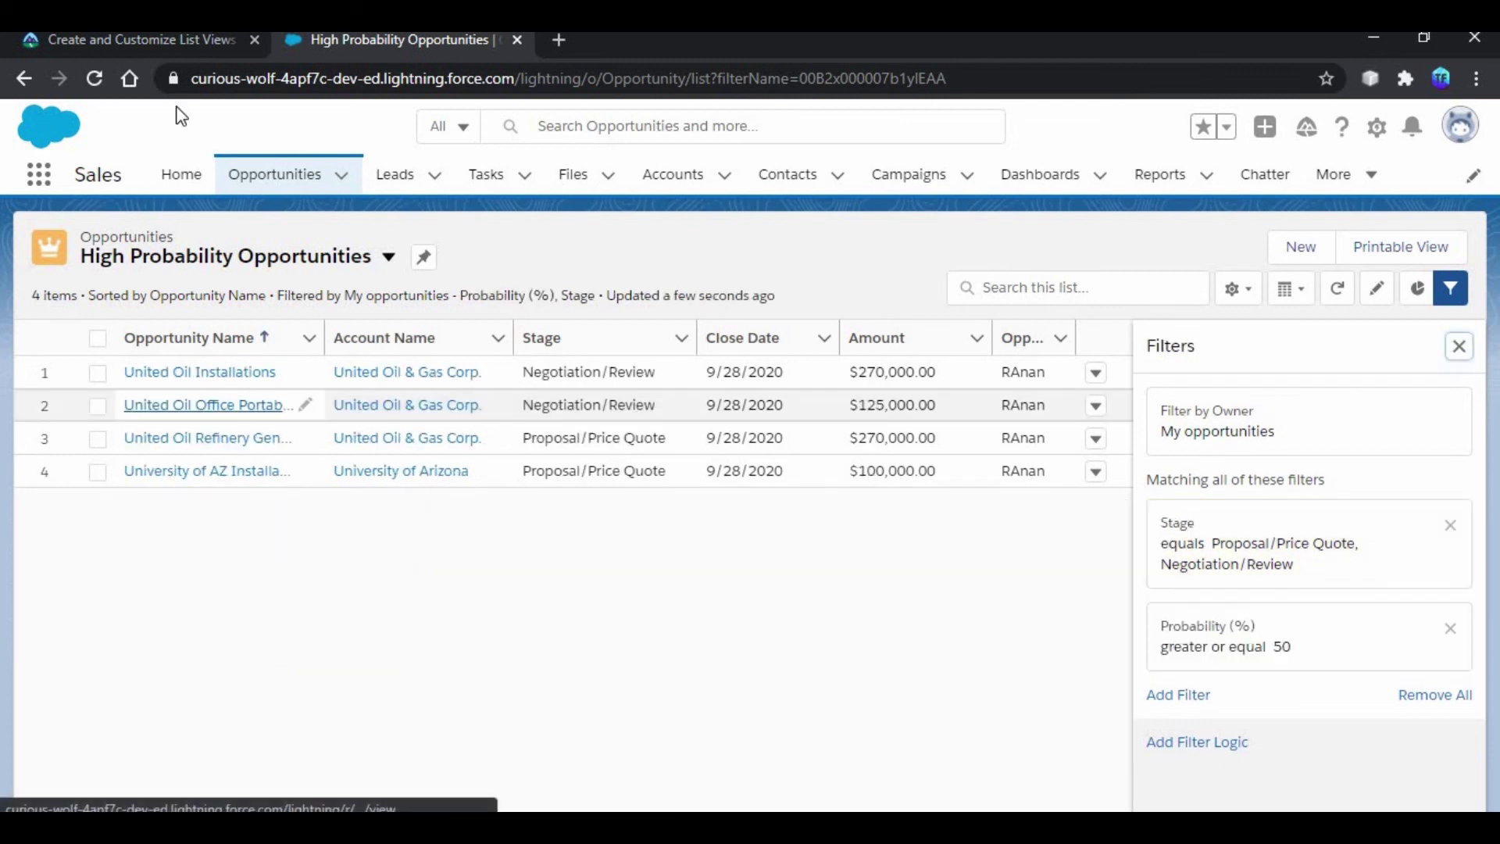
# Step: Switch to the Trailhead unit and submit the Hands-on Challenge for checking
pyautogui.click(162, 48)
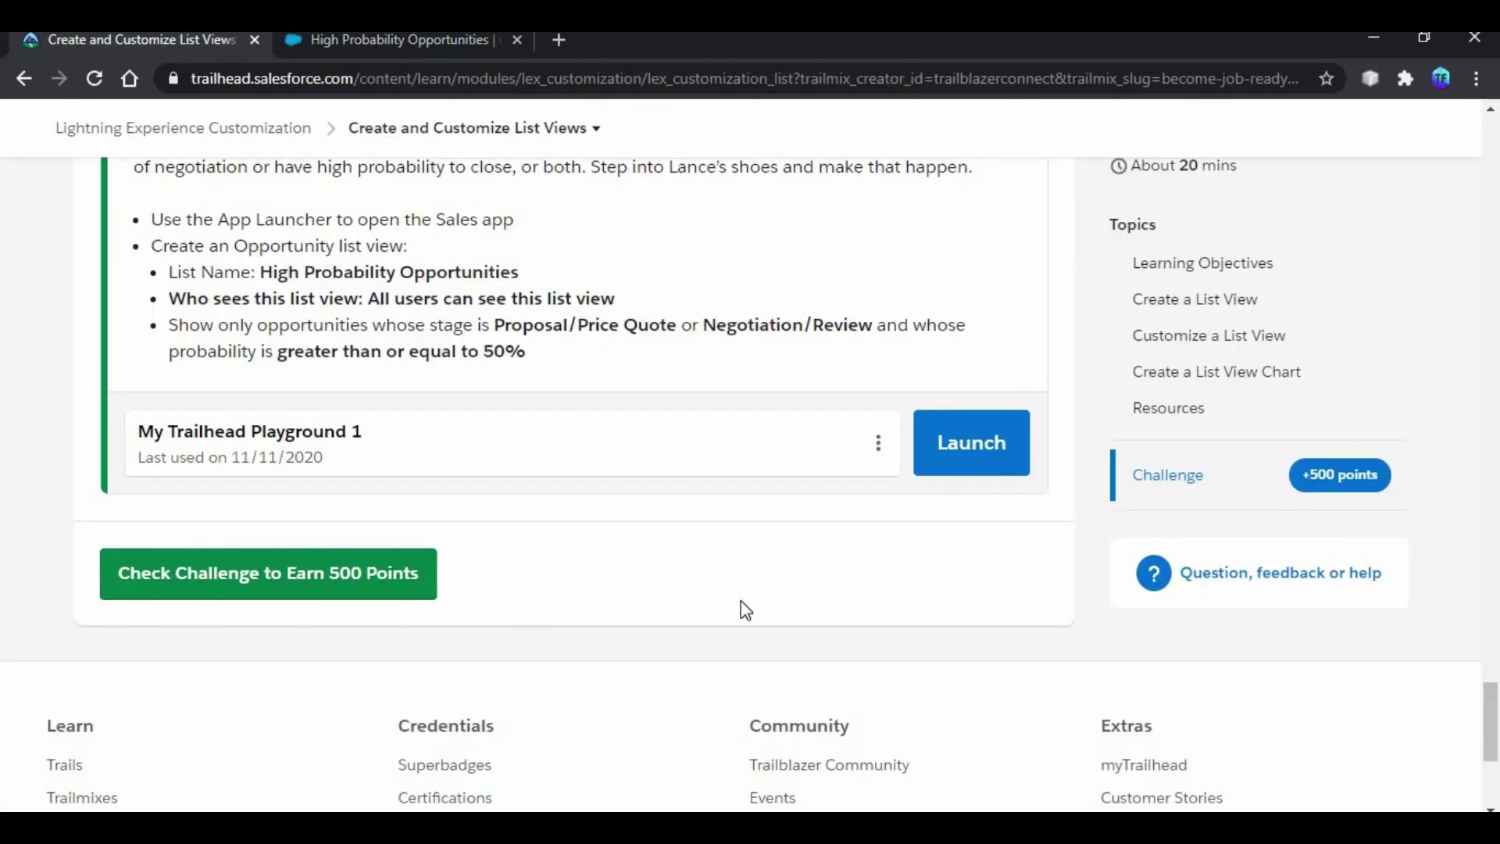
pyautogui.click(375, 578)
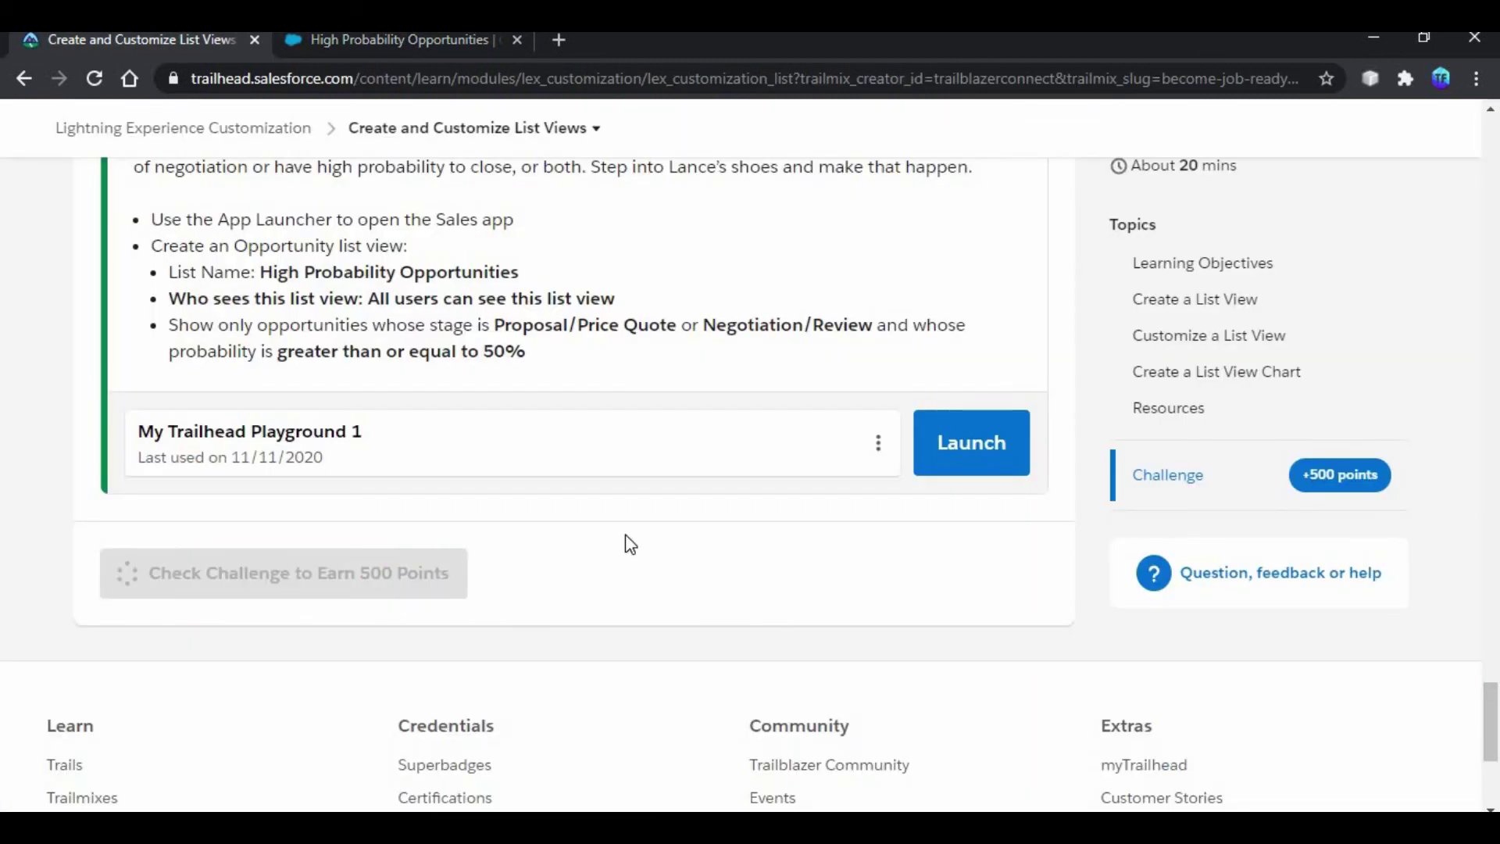